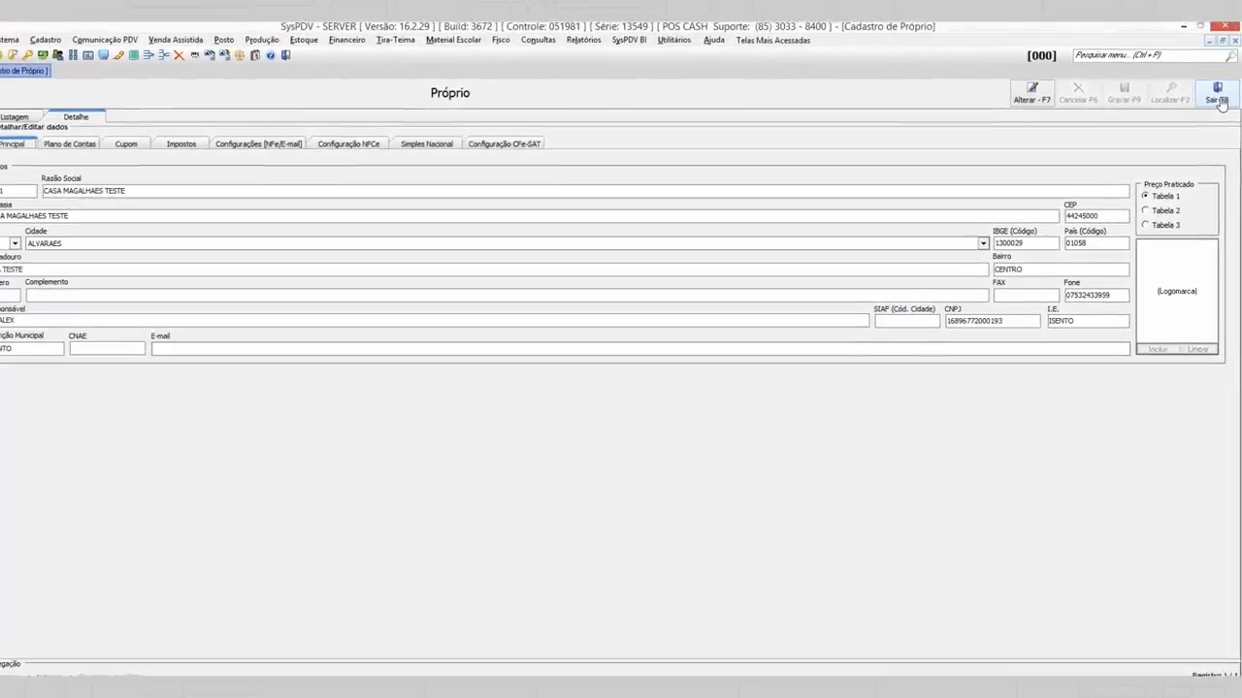
Close the company's own record, open the Fornecedor register and find CASA MAGALHAES TESTE by searching for descriptions containing CASA
click(1219, 103)
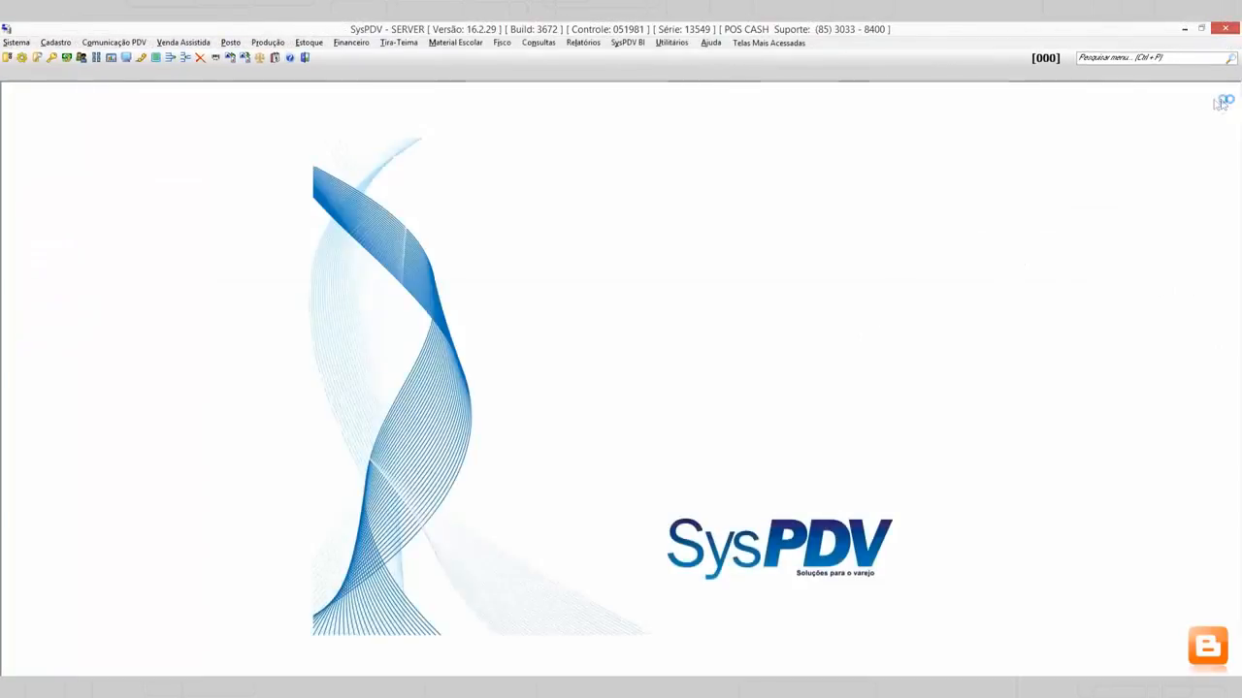
click(56, 43)
mouse_move(141, 98)
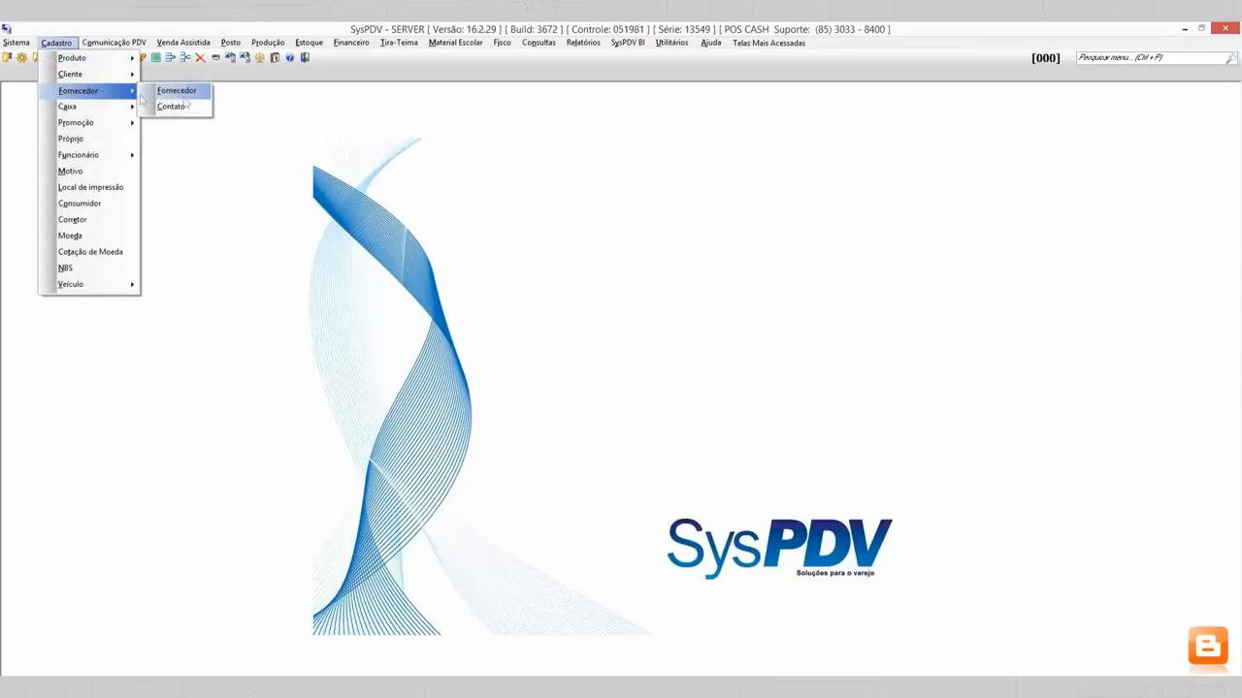
click(184, 92)
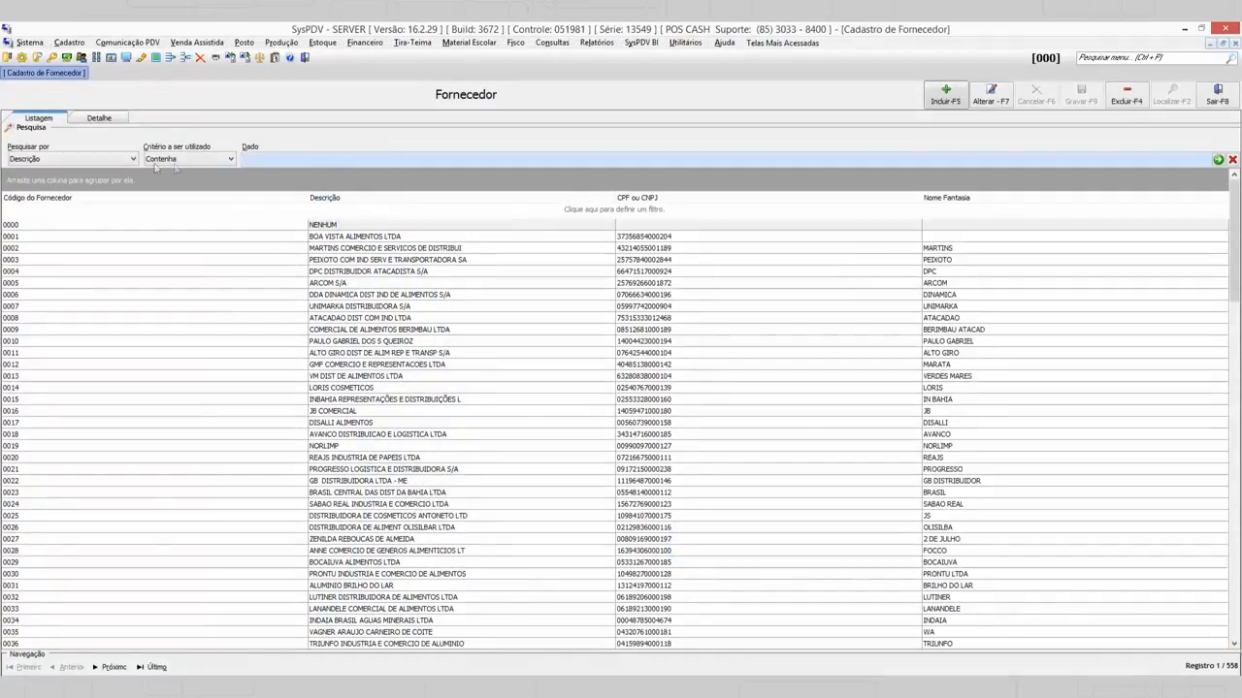
text(CASA)
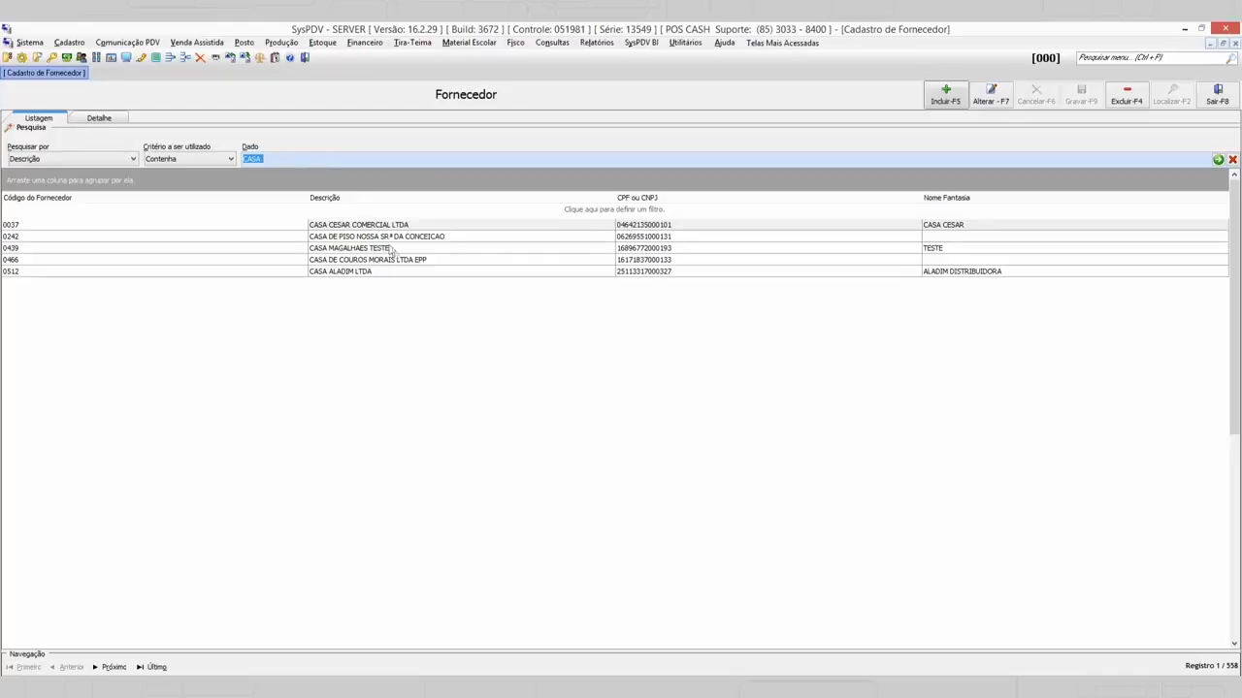
click(393, 249)
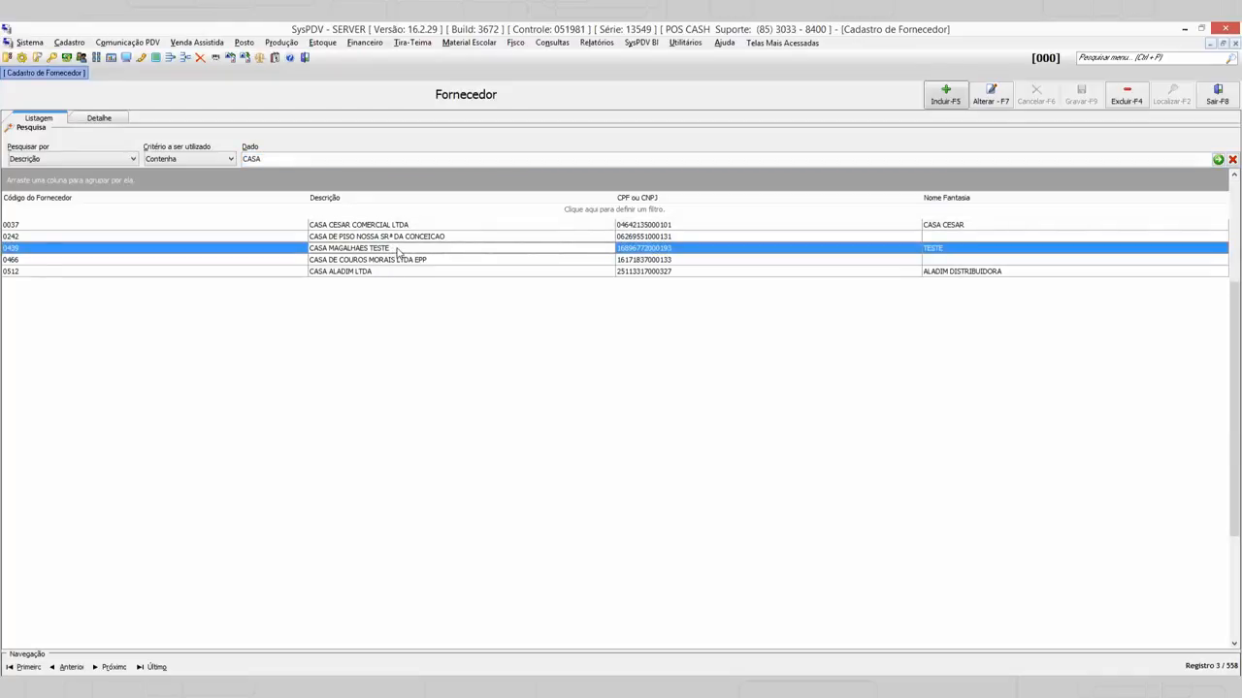
click(944, 99)
click(665, 390)
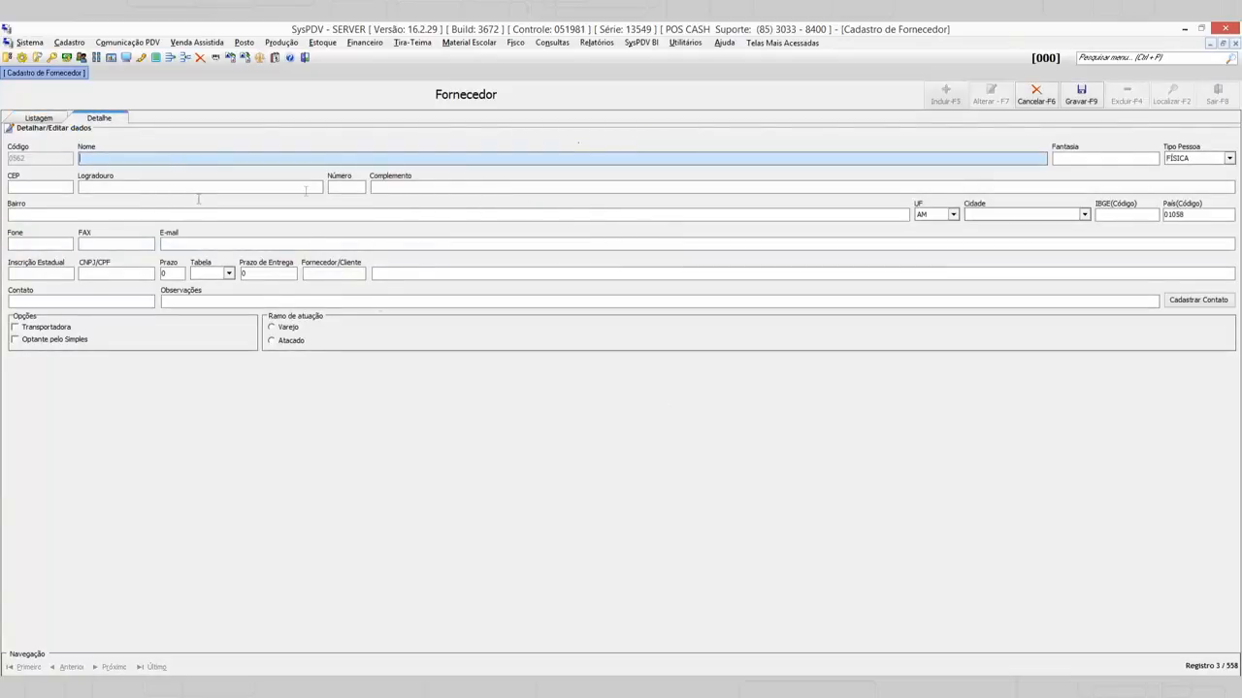
click(68, 274)
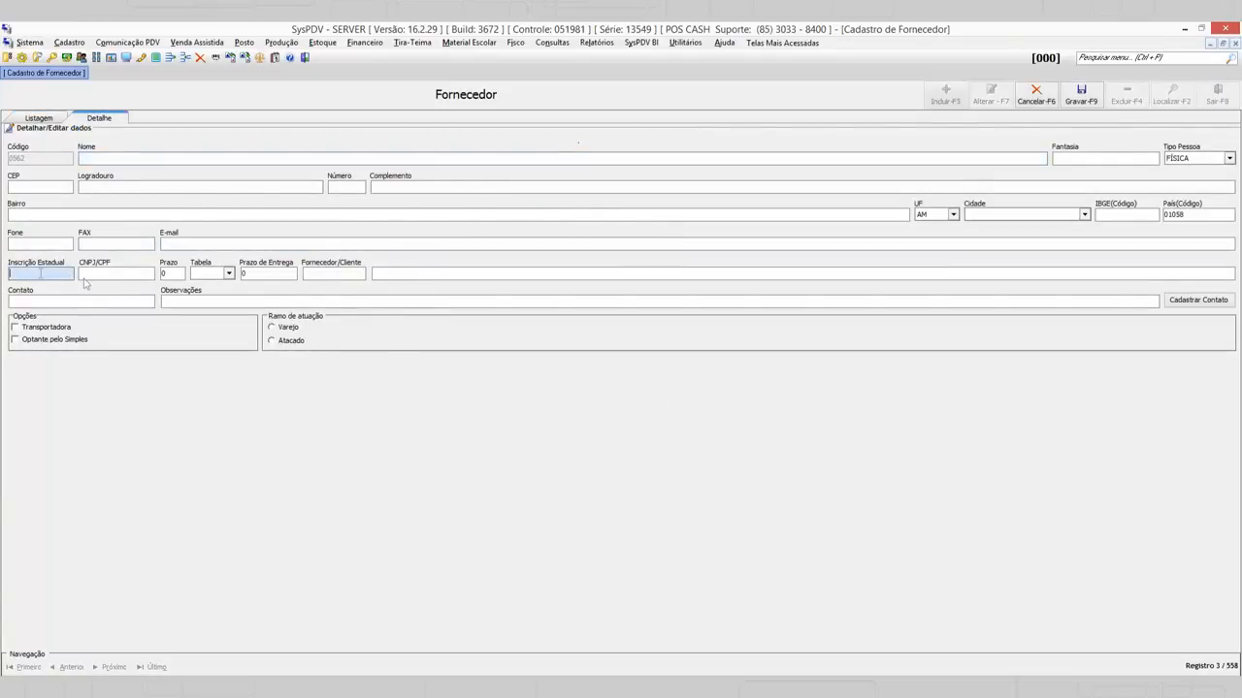
click(129, 276)
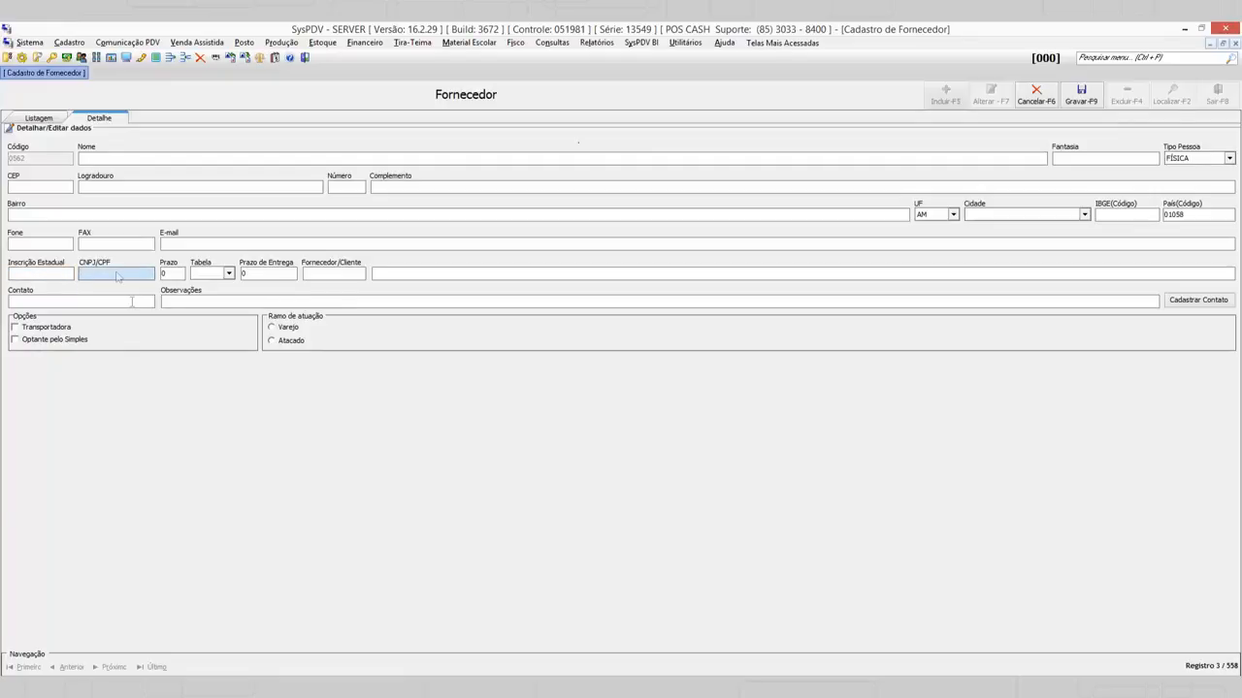
click(39, 118)
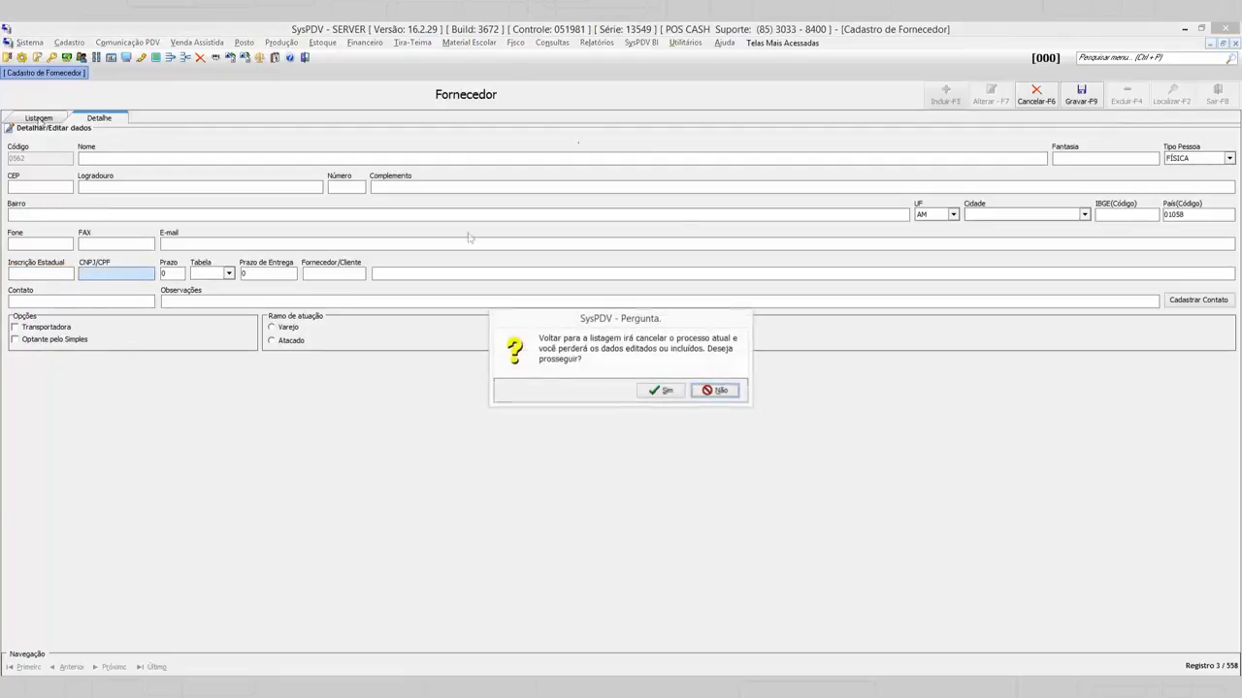
click(668, 393)
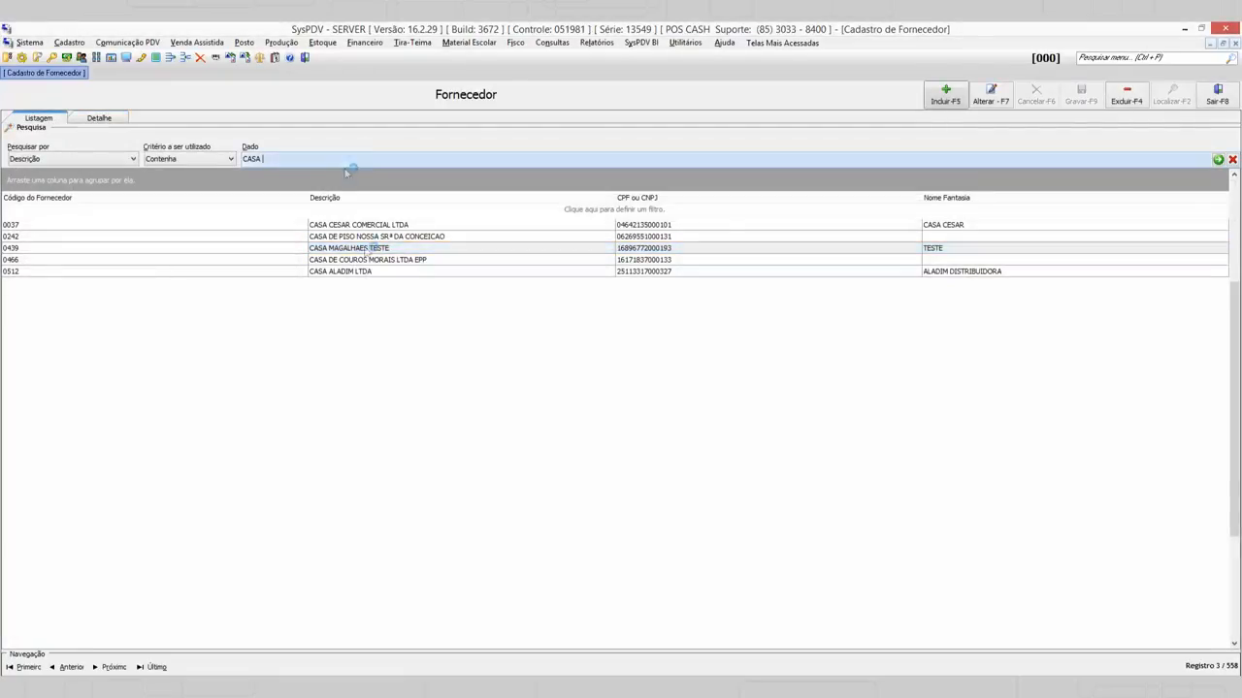
Open the CASA MAGALHAES TESTE supplier record for editing, check its Inscrição Estadual and CNPJ/CPF fields, and save it
double_click(379, 248)
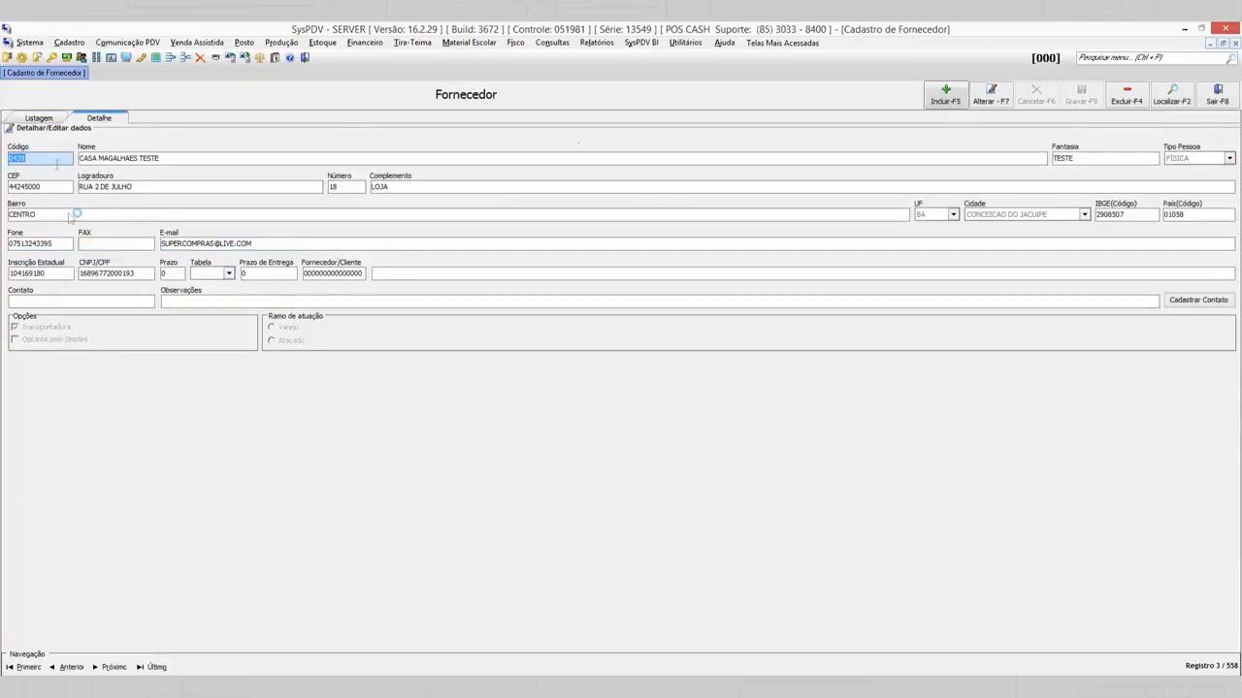
click(90, 271)
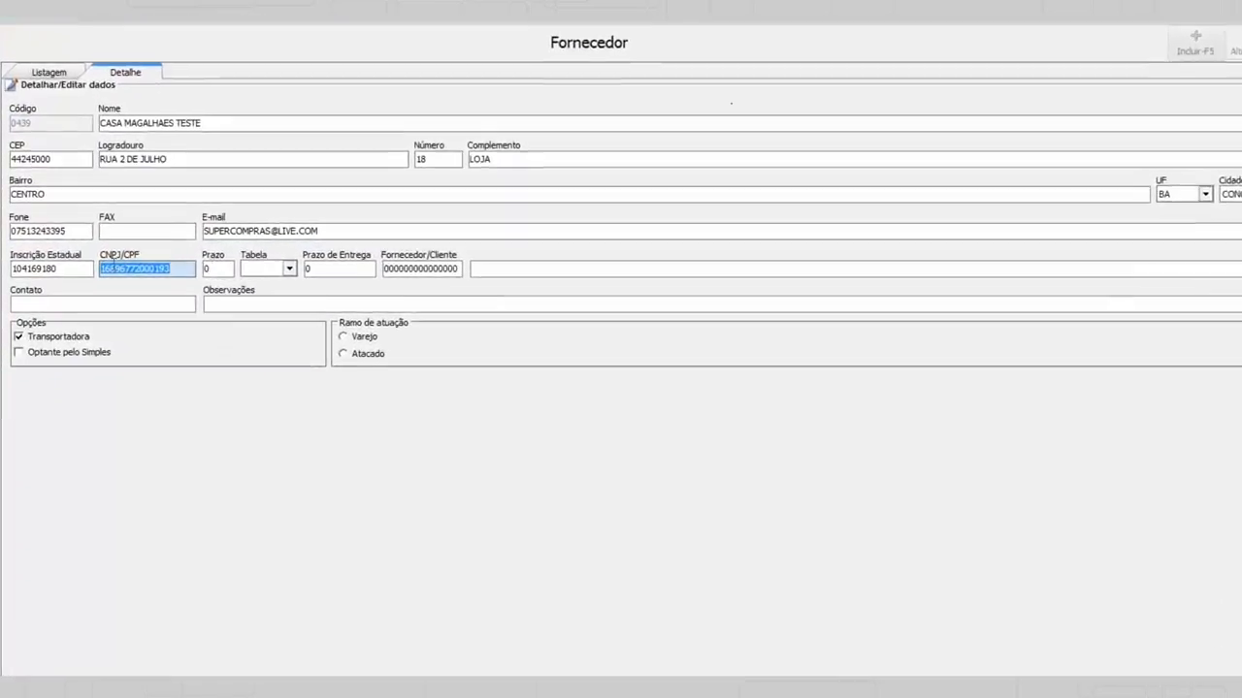
click(75, 269)
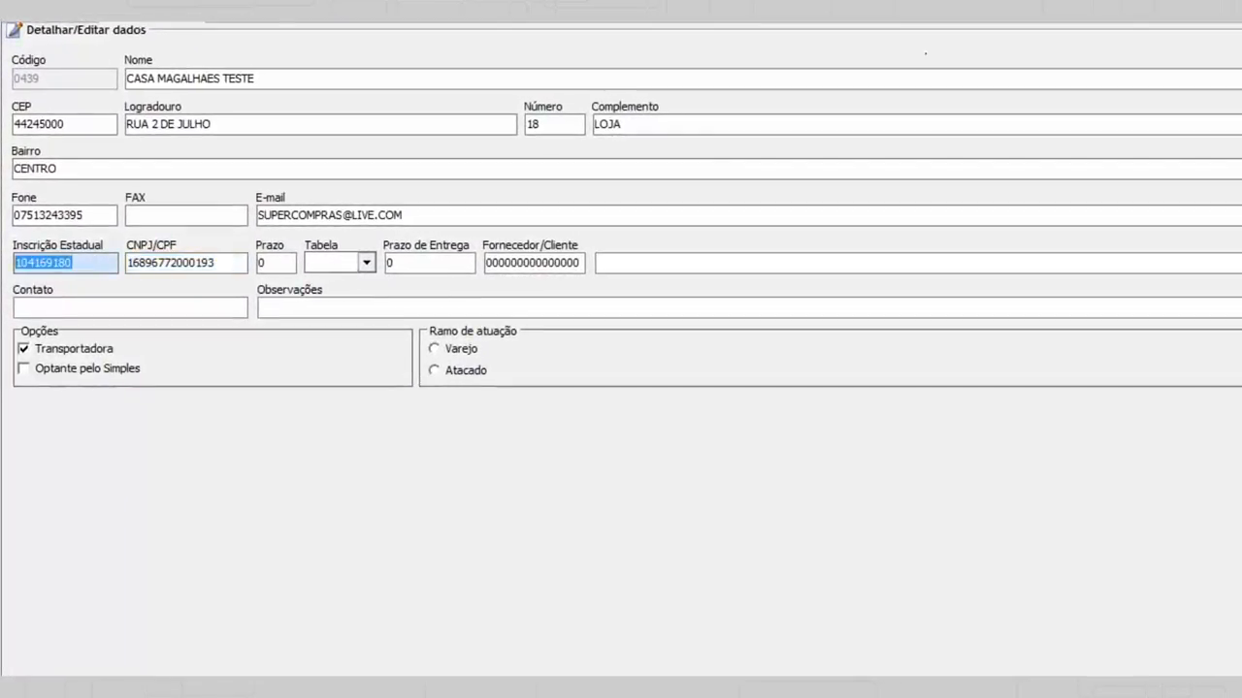
click(220, 262)
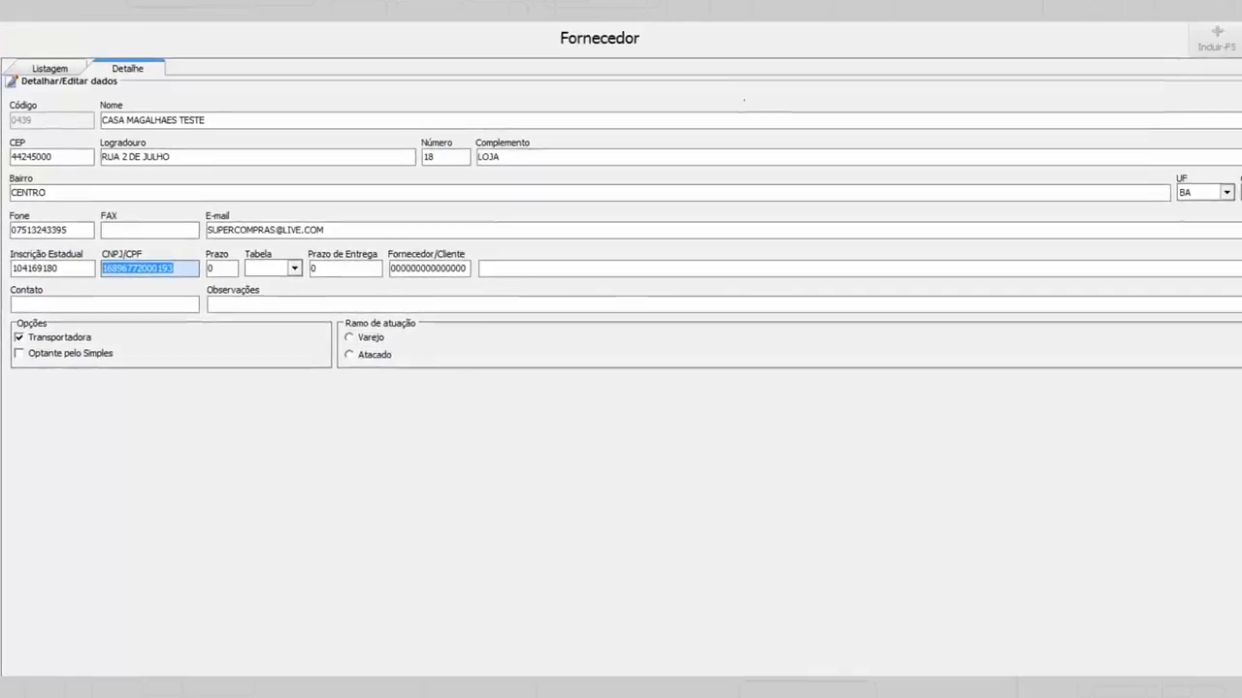
key(F9)
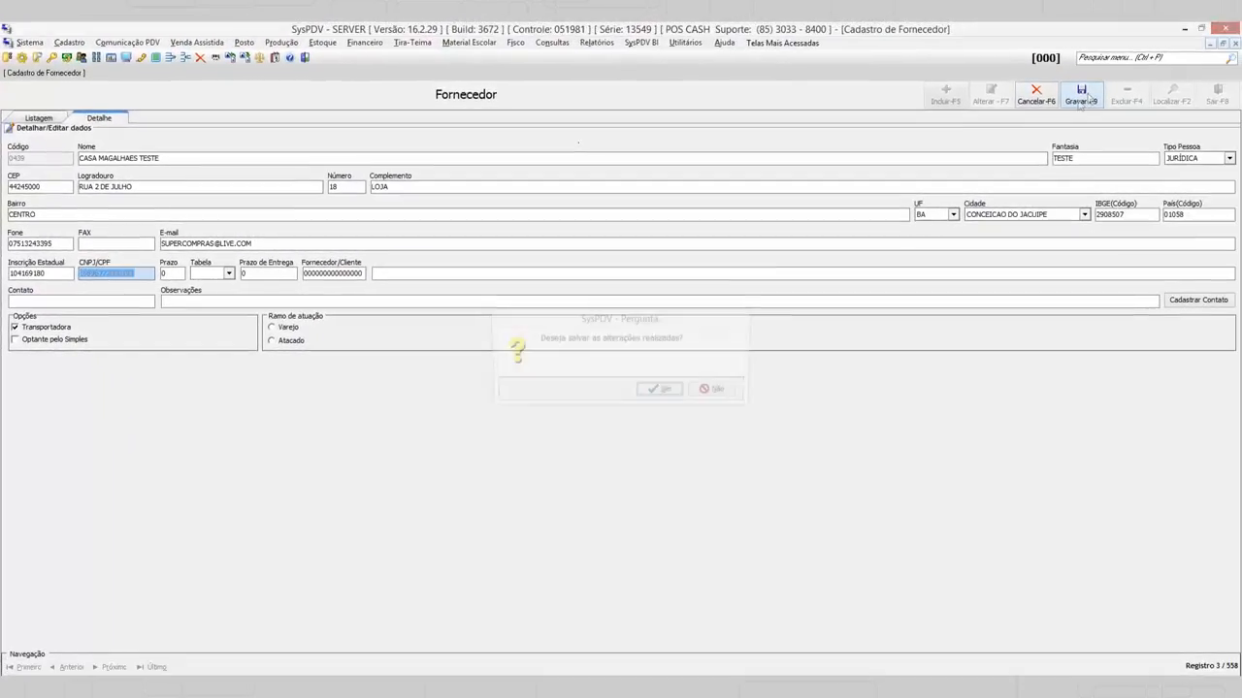
click(656, 392)
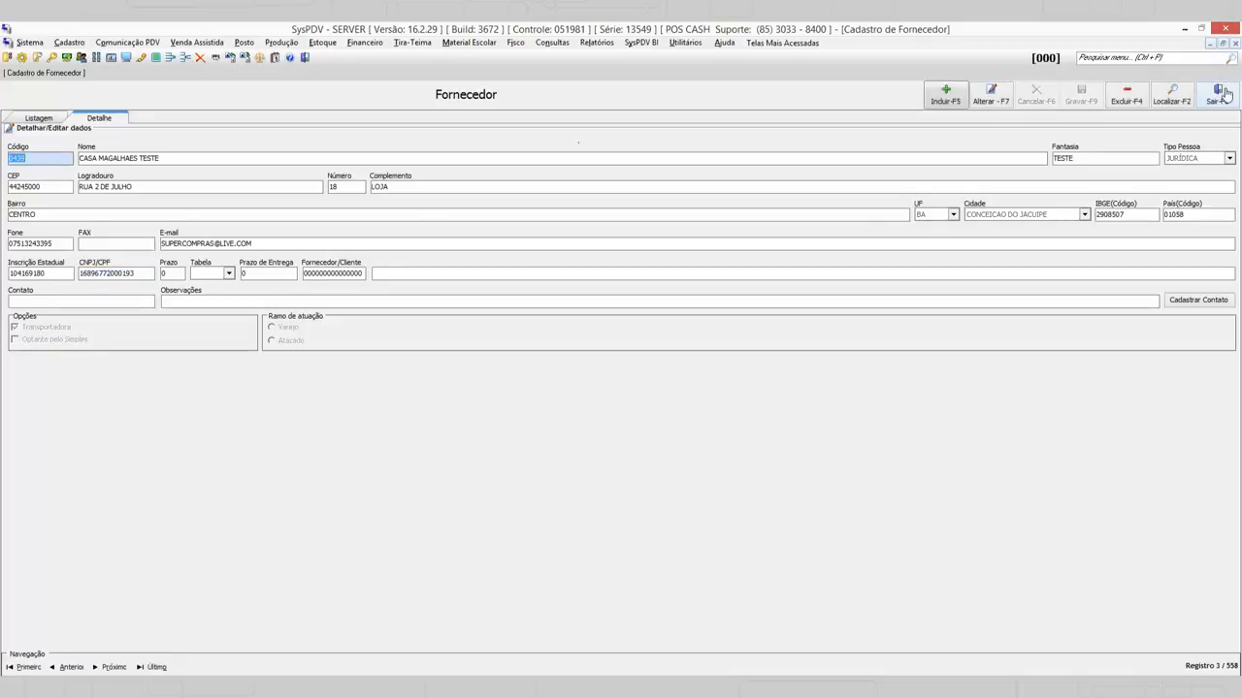
Close the supplier register and open the Compra form for incoming invoices
click(1218, 94)
click(319, 45)
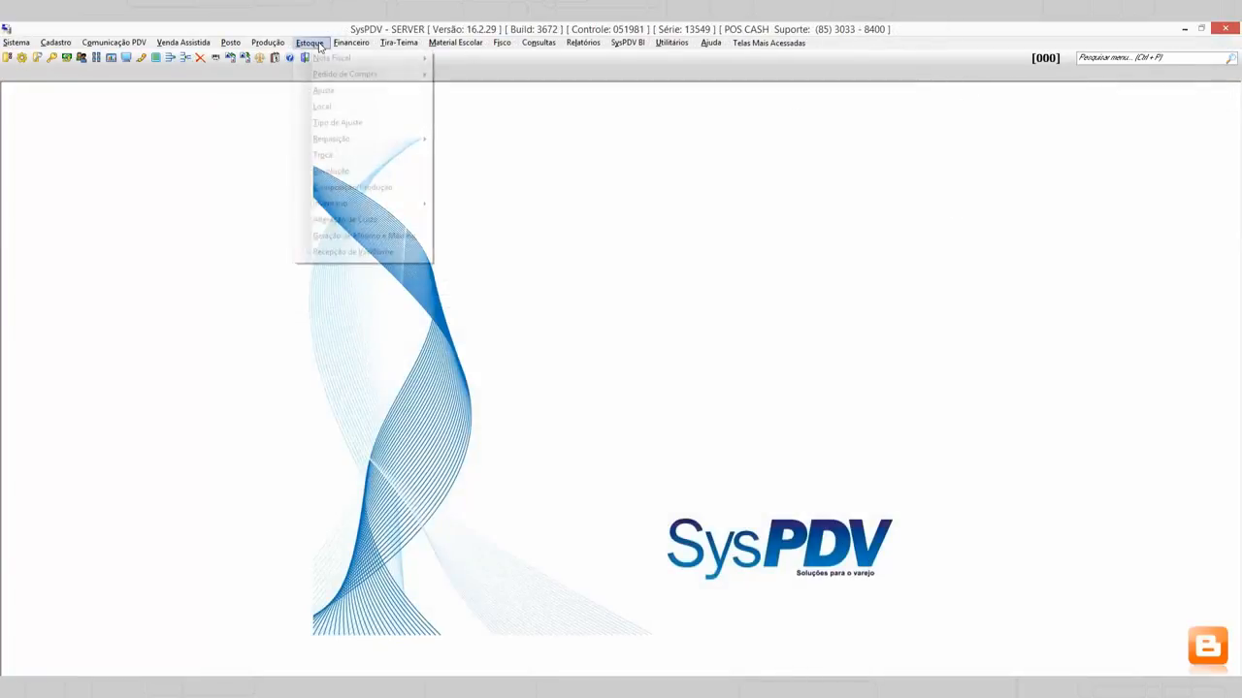
mouse_move(332, 59)
mouse_move(485, 62)
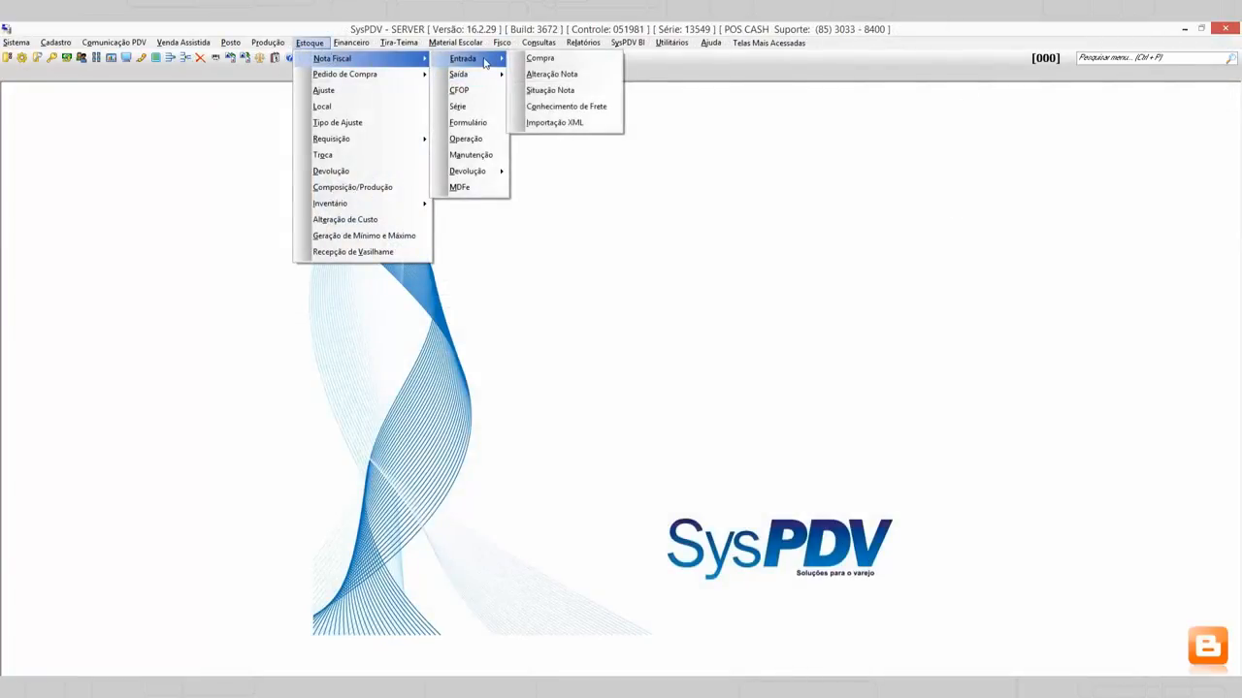
click(586, 63)
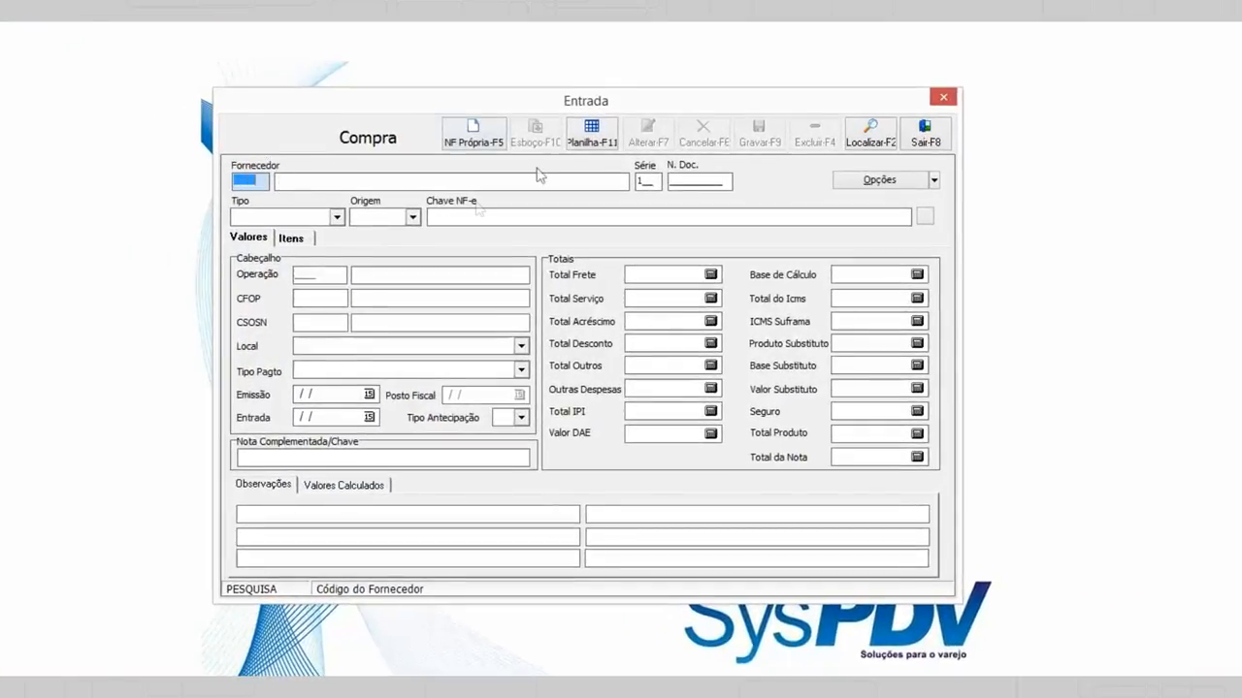
Search the suppliers for CASA and choose CASA MAGALHAES TESTE as the purchase's supplier
click(359, 221)
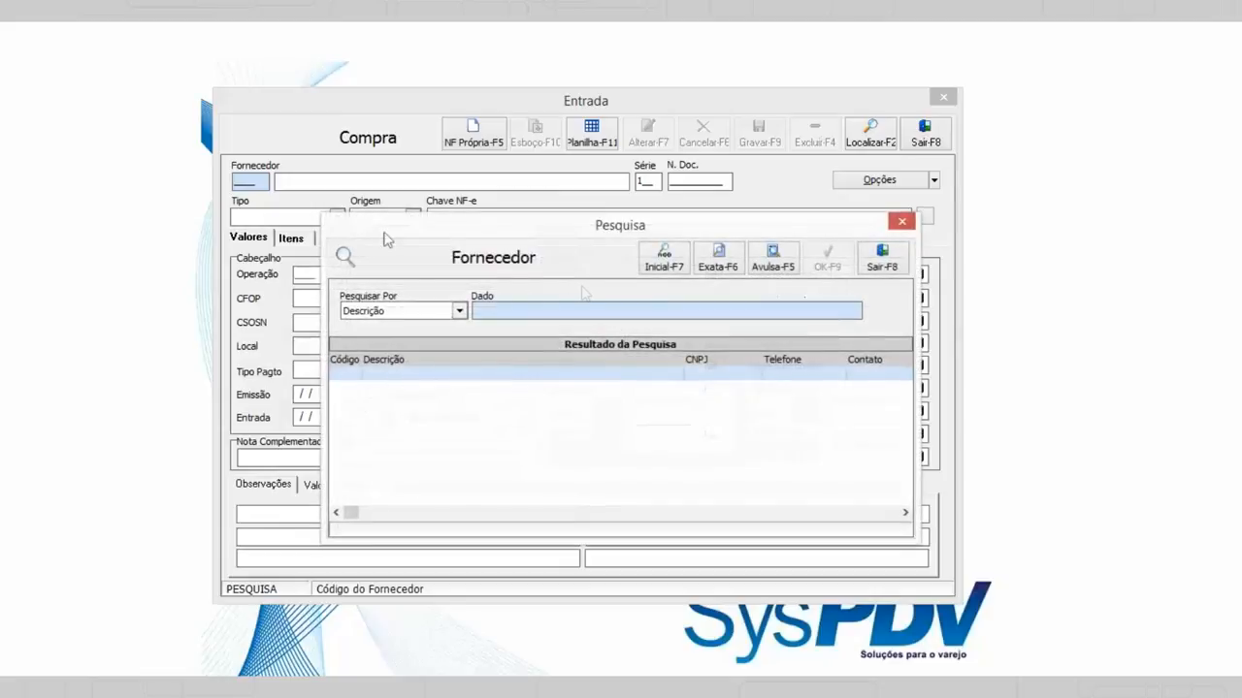
text(CASA)
key(Return)
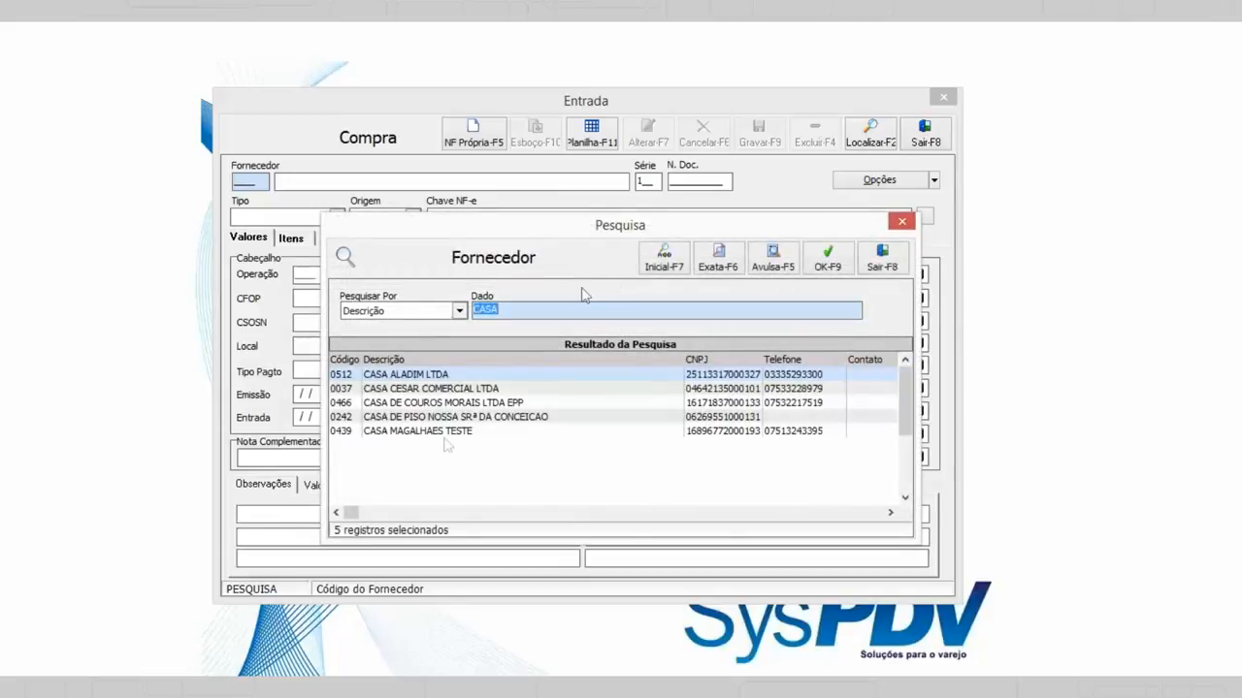
double_click(454, 433)
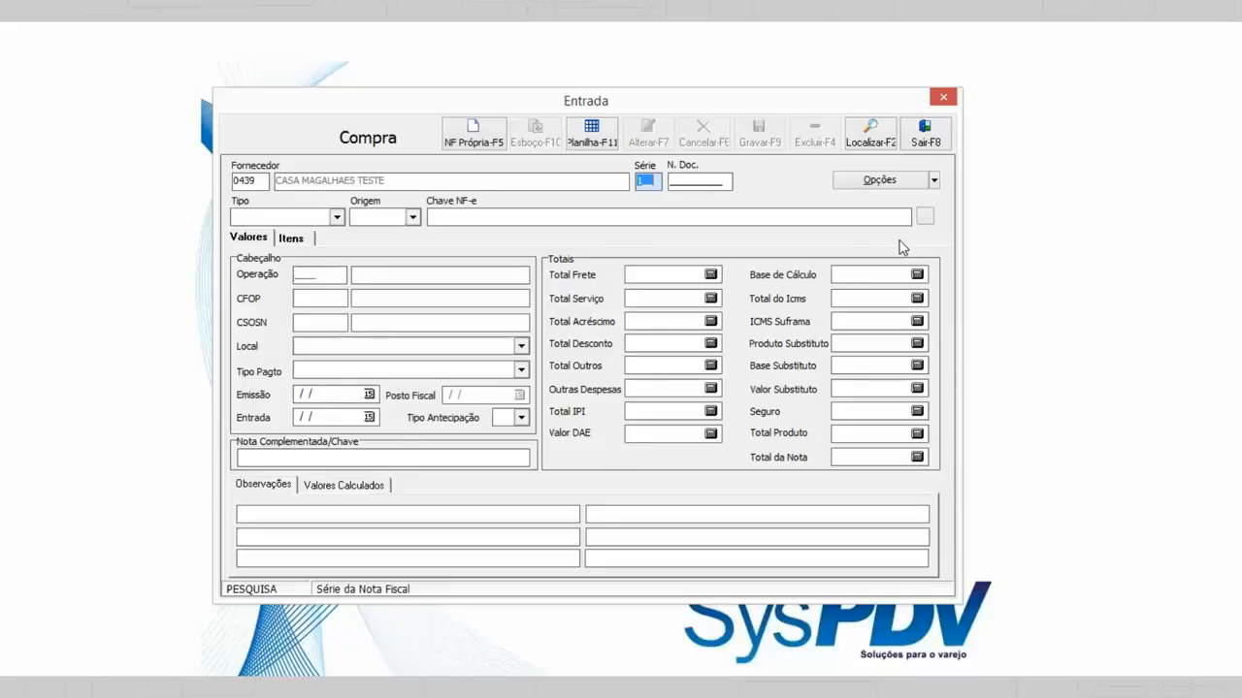
key(F2)
text(CASA)
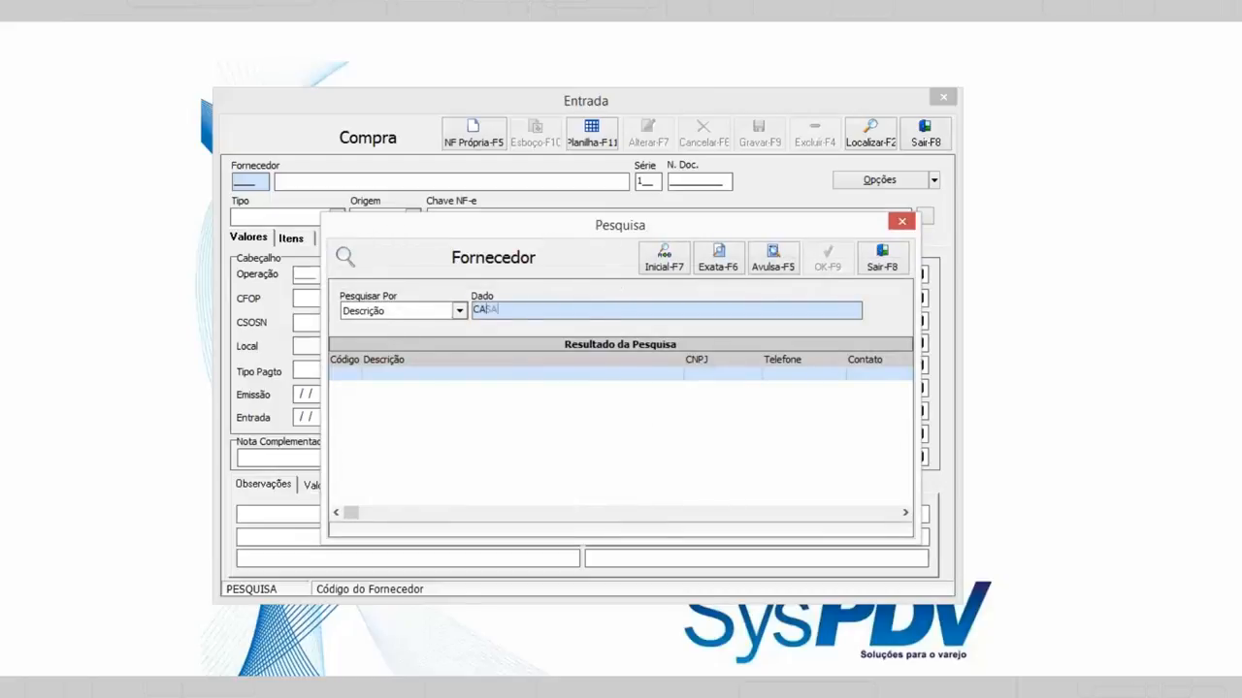
click(453, 434)
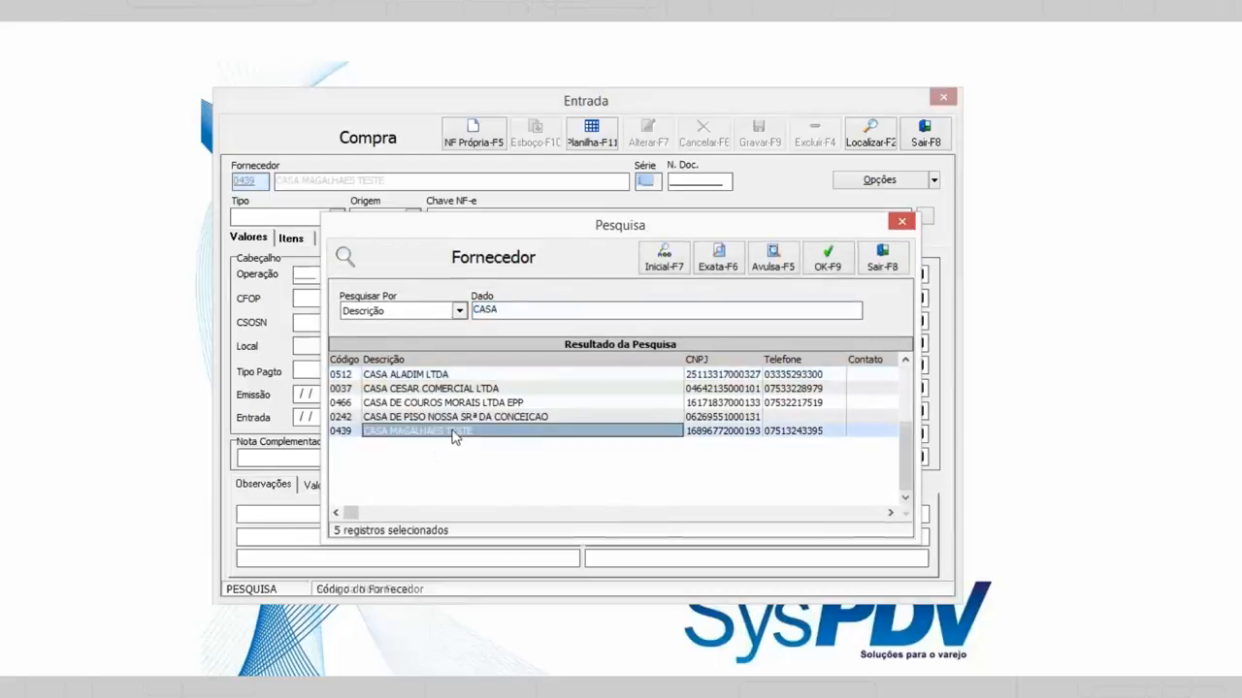
double_click(453, 433)
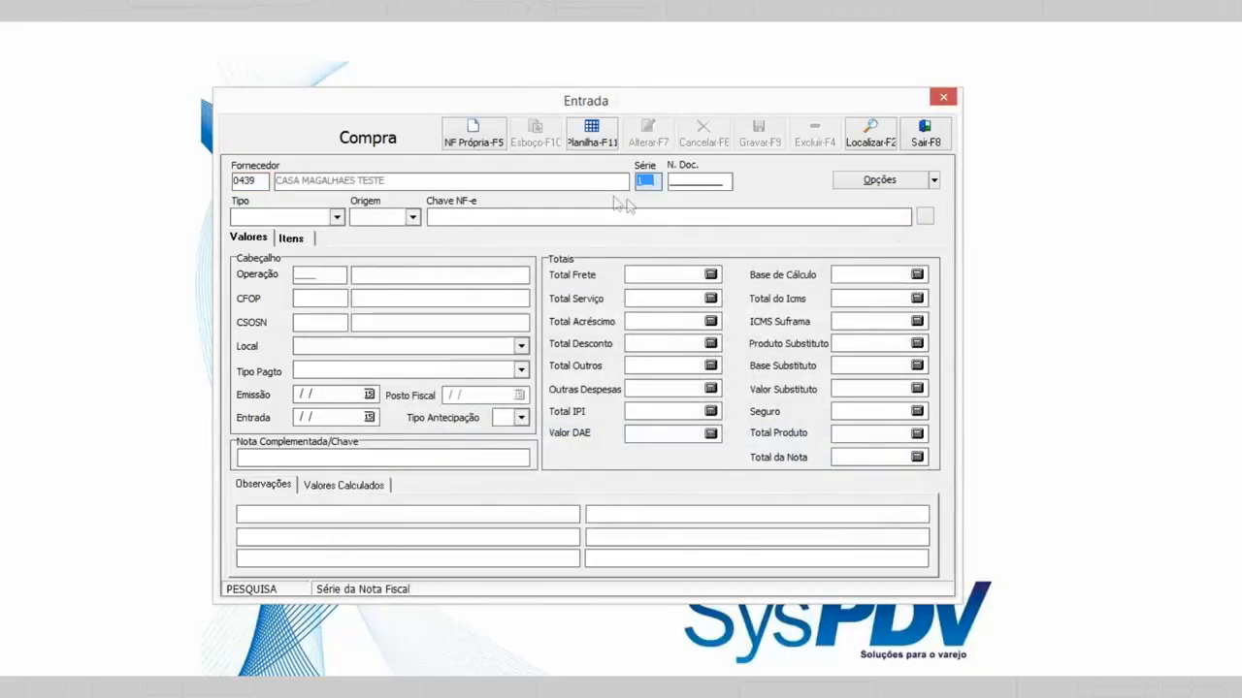
Start a self-issued invoice (NF Própria) for the supplier and confirm including the document
click(498, 127)
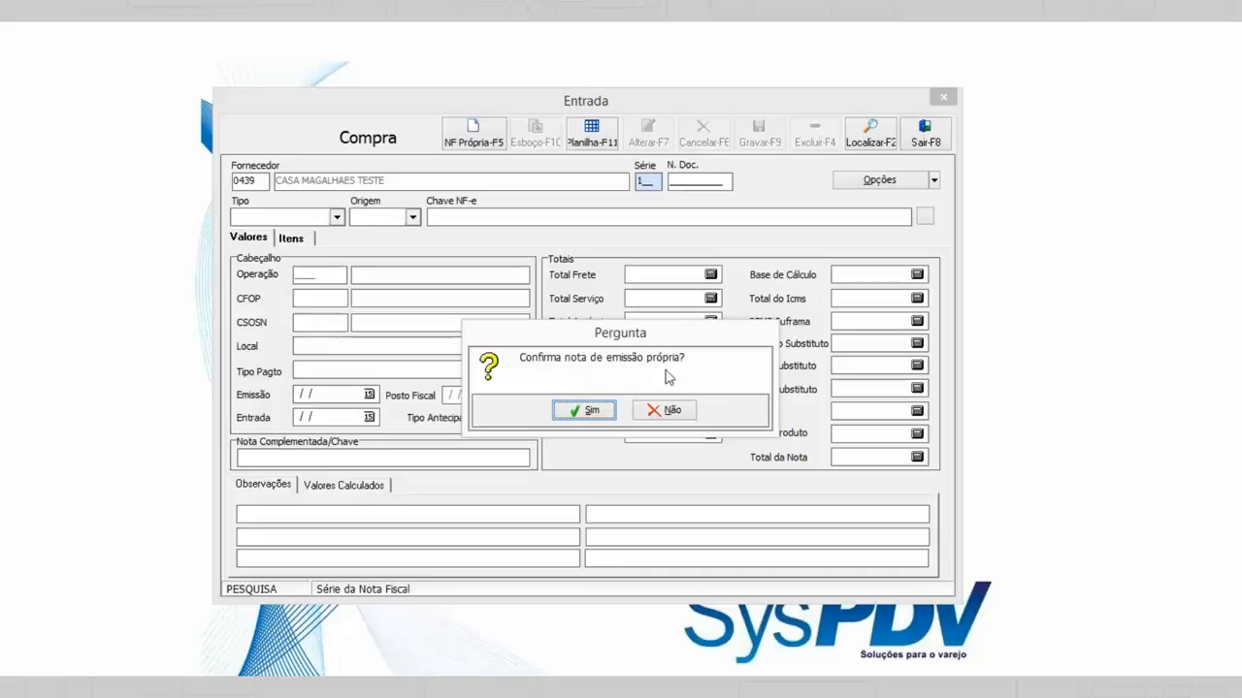
click(592, 411)
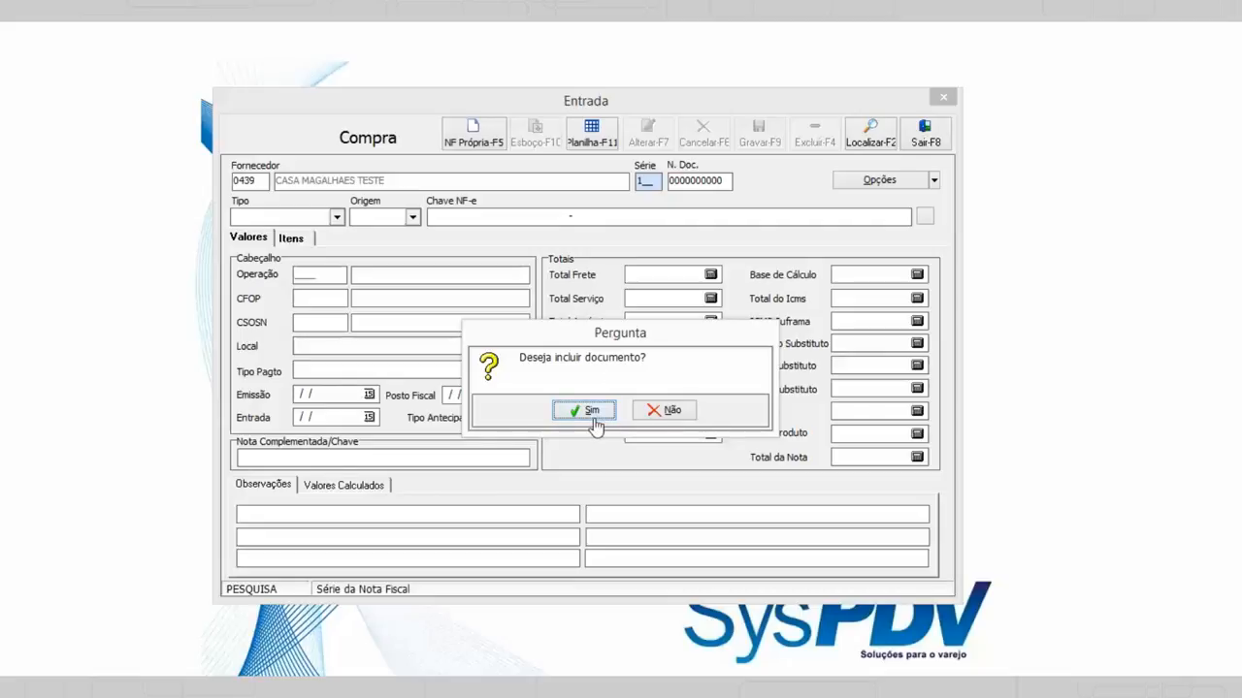
click(592, 411)
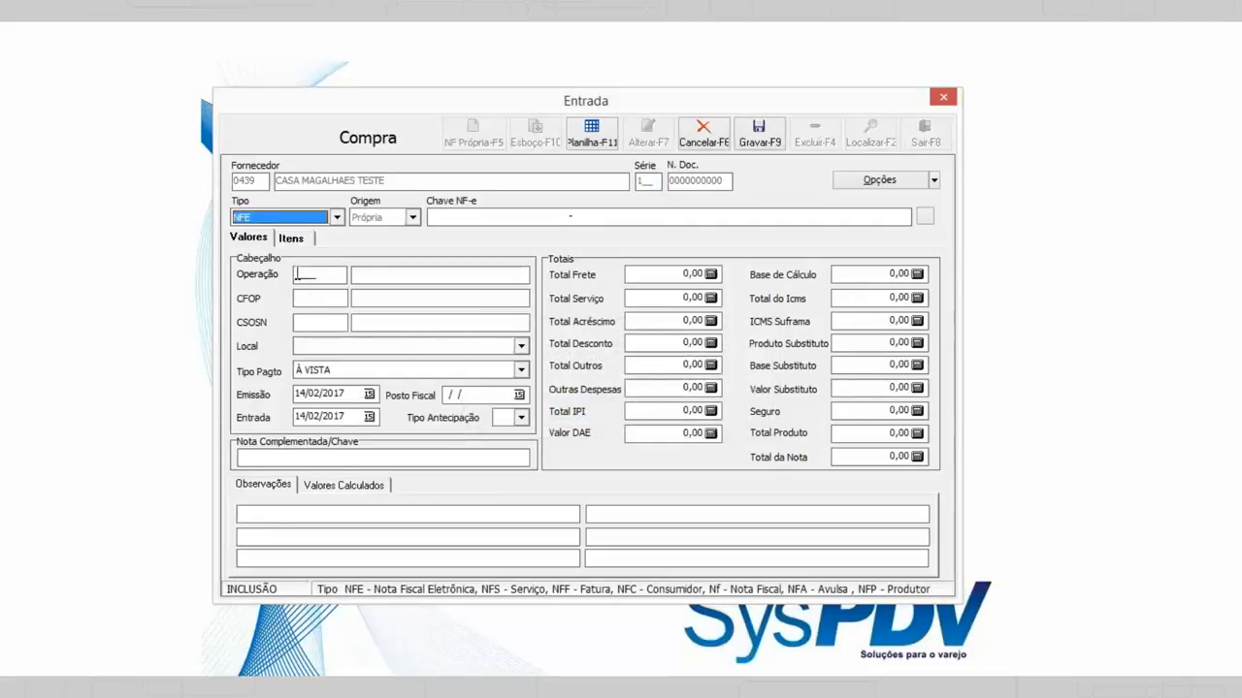
Fill the invoice header with operation 0001, CFOP 2.1020 and CSOSN 102
text(1)
key(Return)
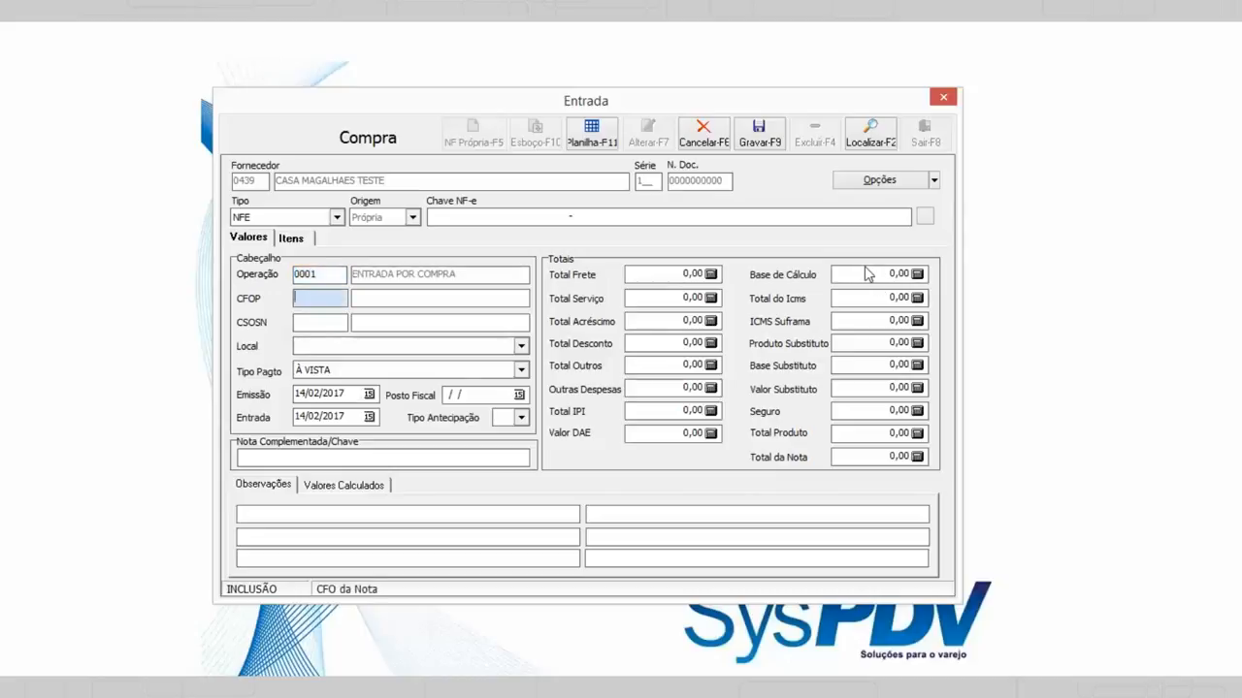
text(2.1020)
key(Return)
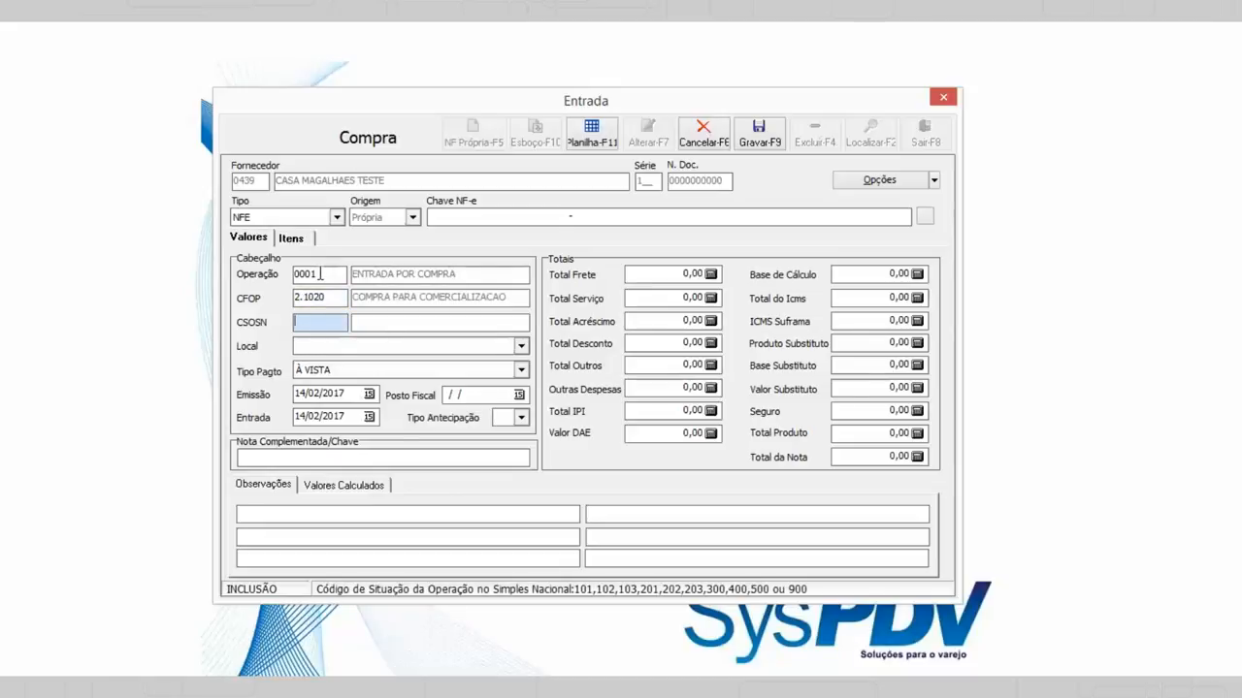
text(102)
key(Return)
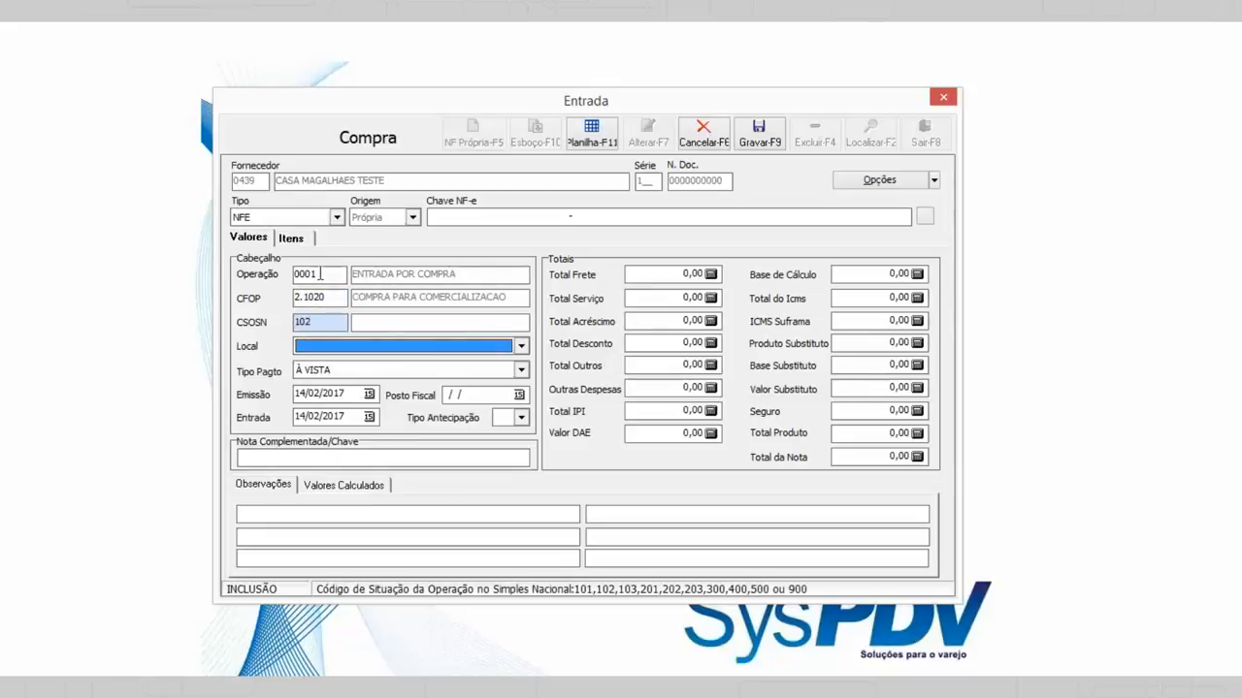
Set the stock location to VENDA and accept À VISTA payment with the default issue and entry dates
key(Down)
key(Return)
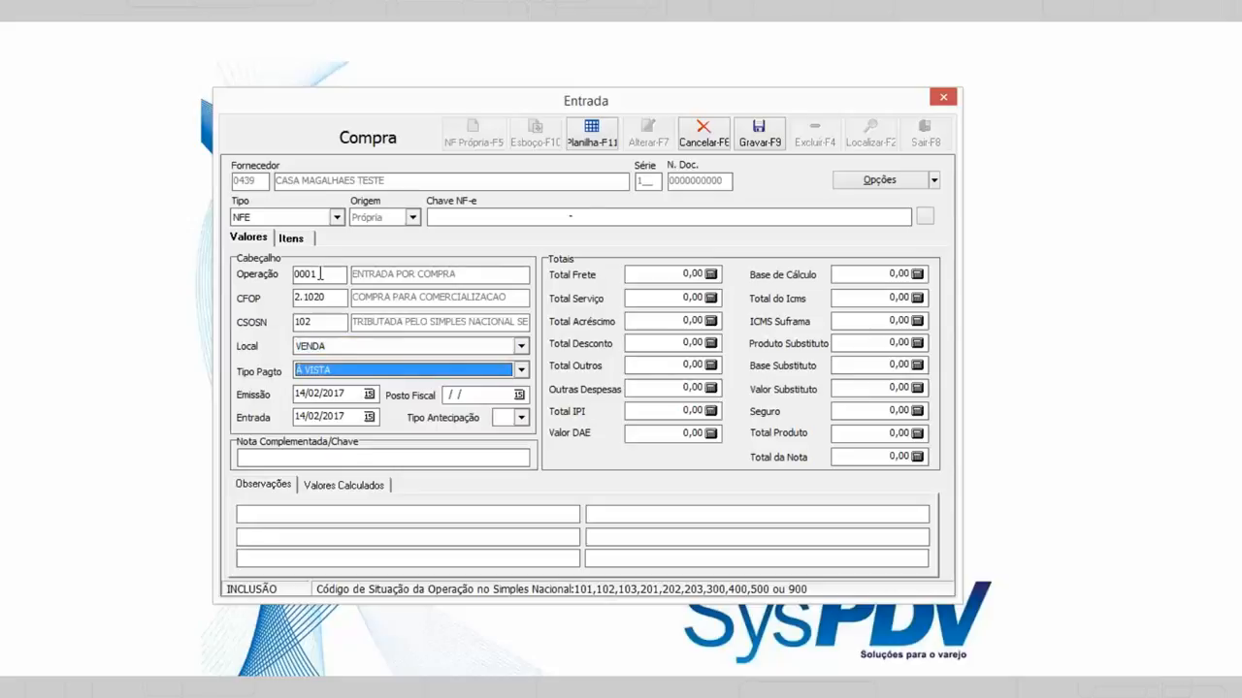
key(Return)
key(Return)
key(Return)
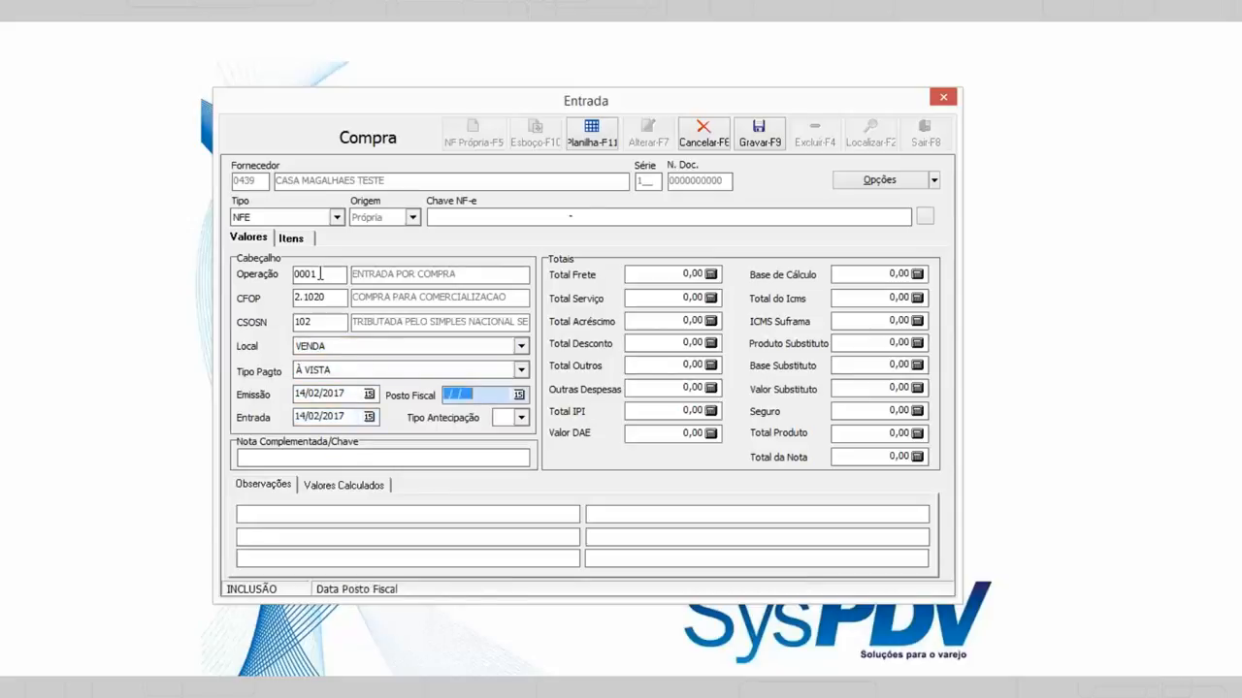
Try to set the invoice's Posto Fiscal date to 15/02/2017
text(15022017)
key(Return)
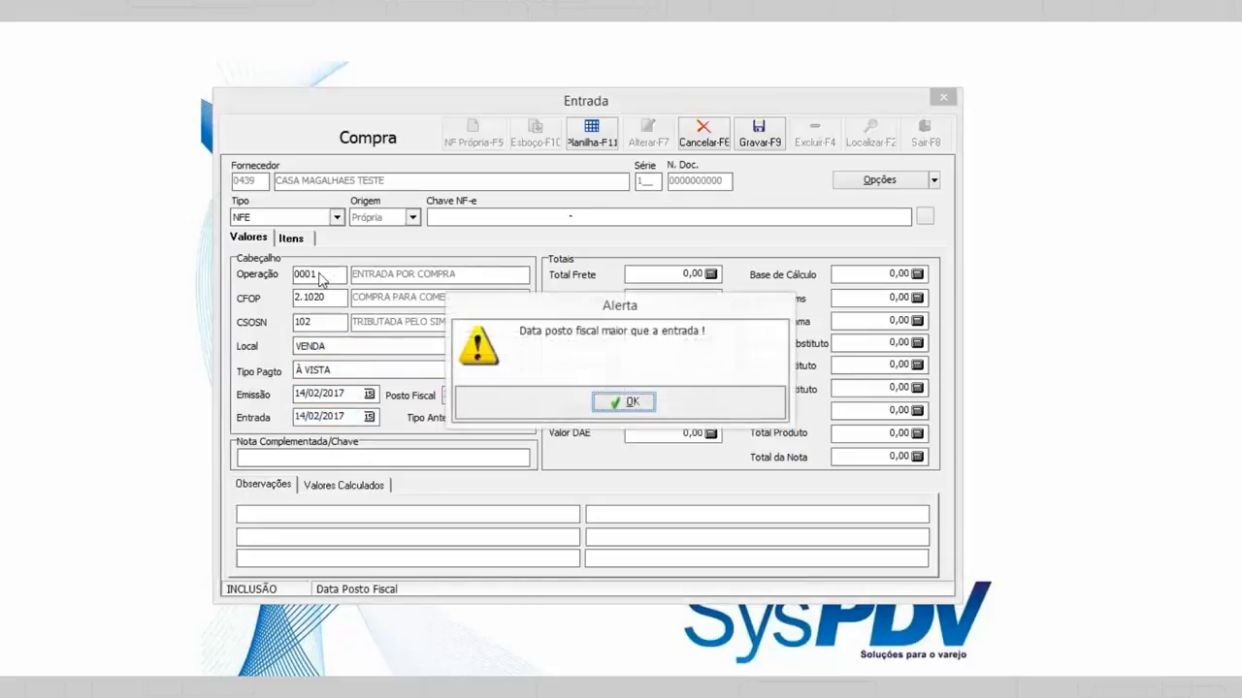
key(Return)
Set the invoice's Posto Fiscal date to 14/02/2017
click(522, 396)
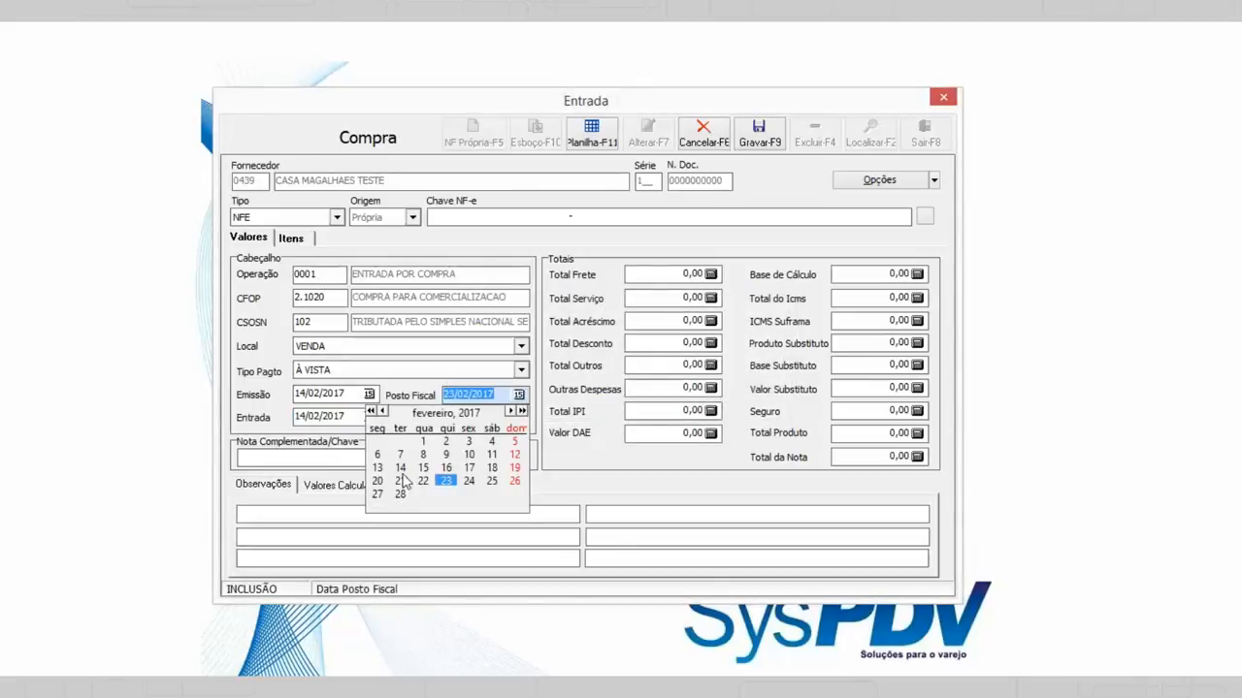
click(401, 469)
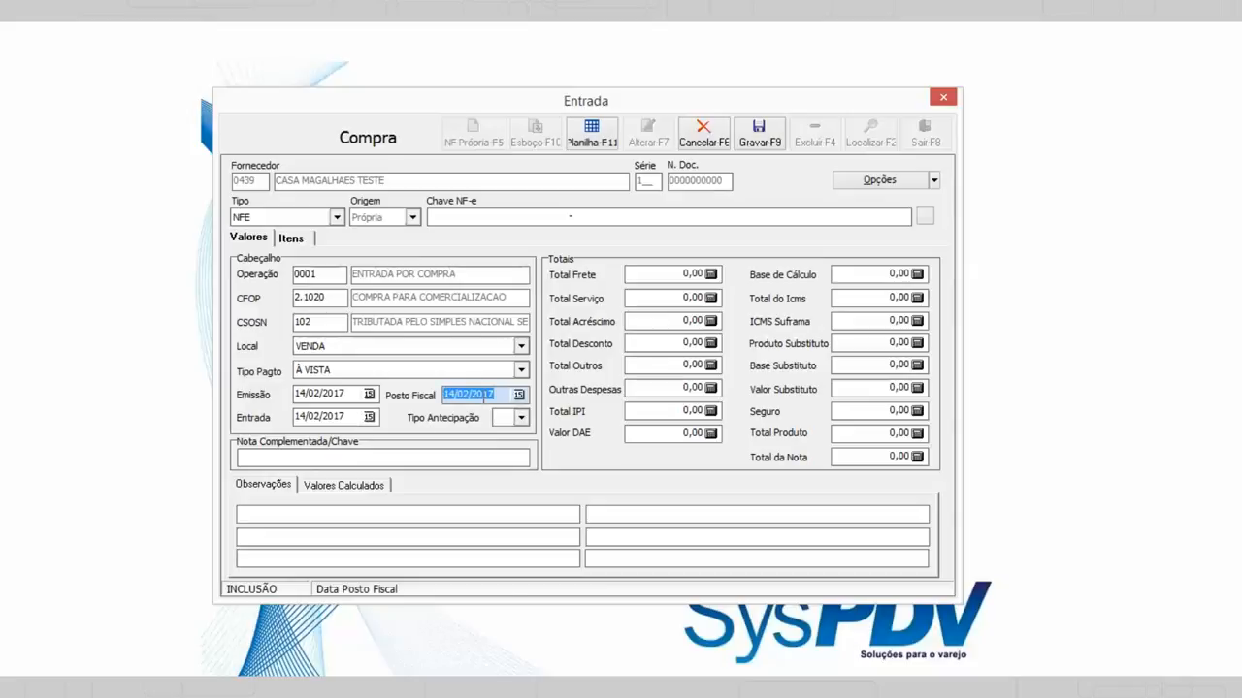
key(Tab)
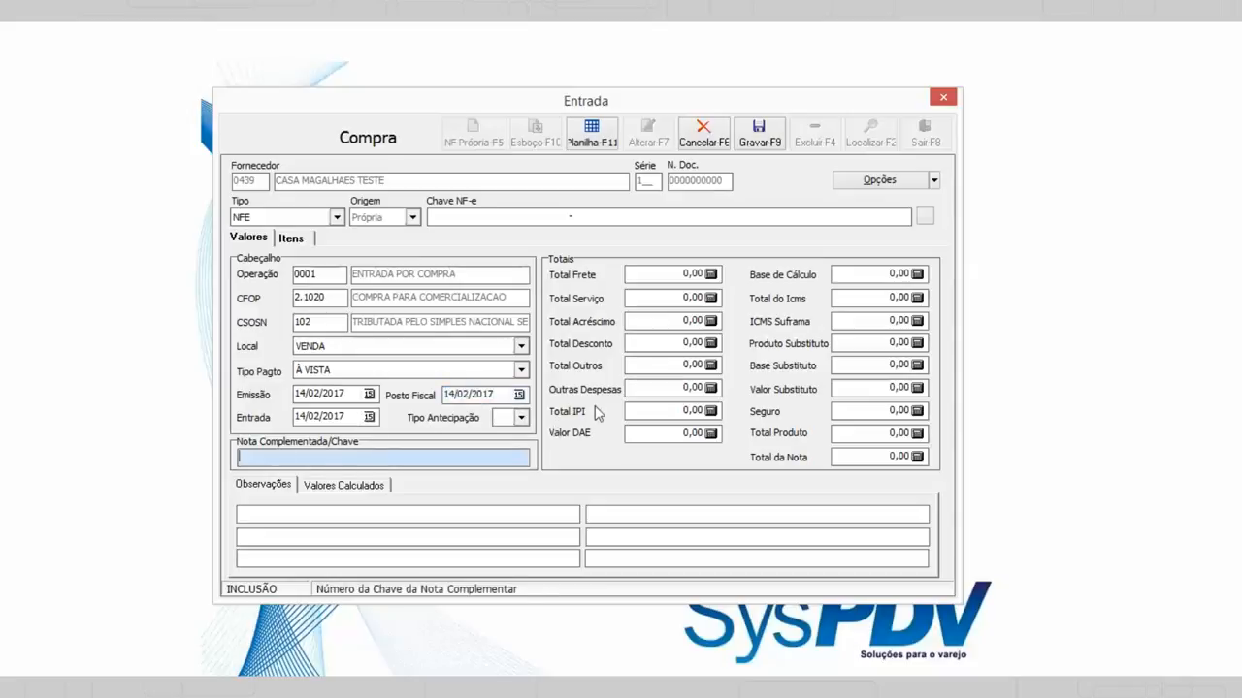
Enter 10,00 as Total Frete and 100,00 as Total Produto, leaving the other invoice totals at their defaults
key(Tab)
text(10)
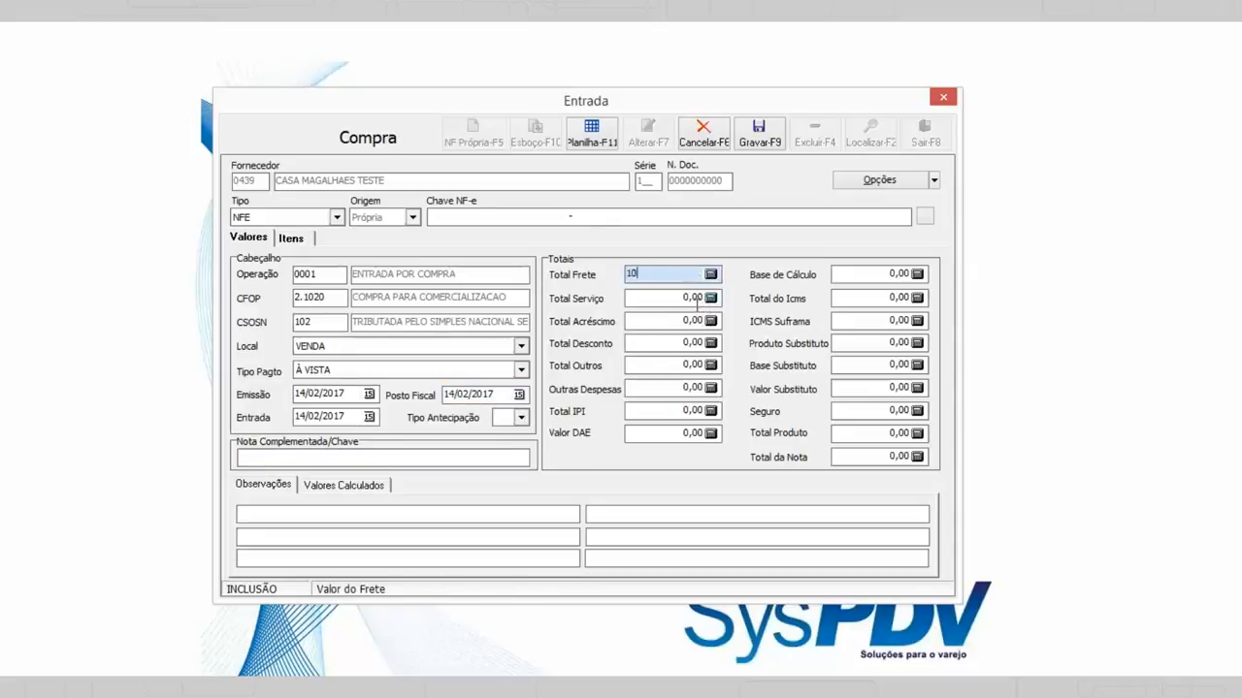
key(Tab)
key(Tab)
key(Tab)
key(Tab)
key(Tab)
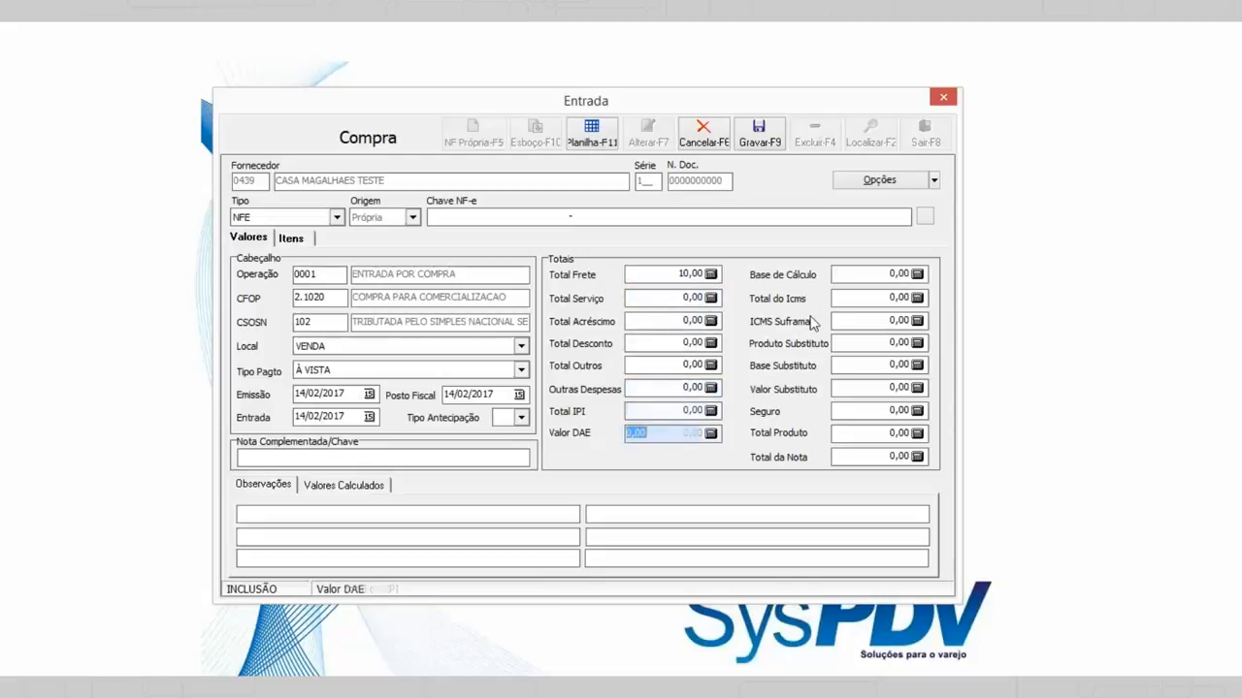
key(Tab)
key(Tab)
key(Tab)
key(Tab)
key(Tab)
key(Tab)
key(Tab)
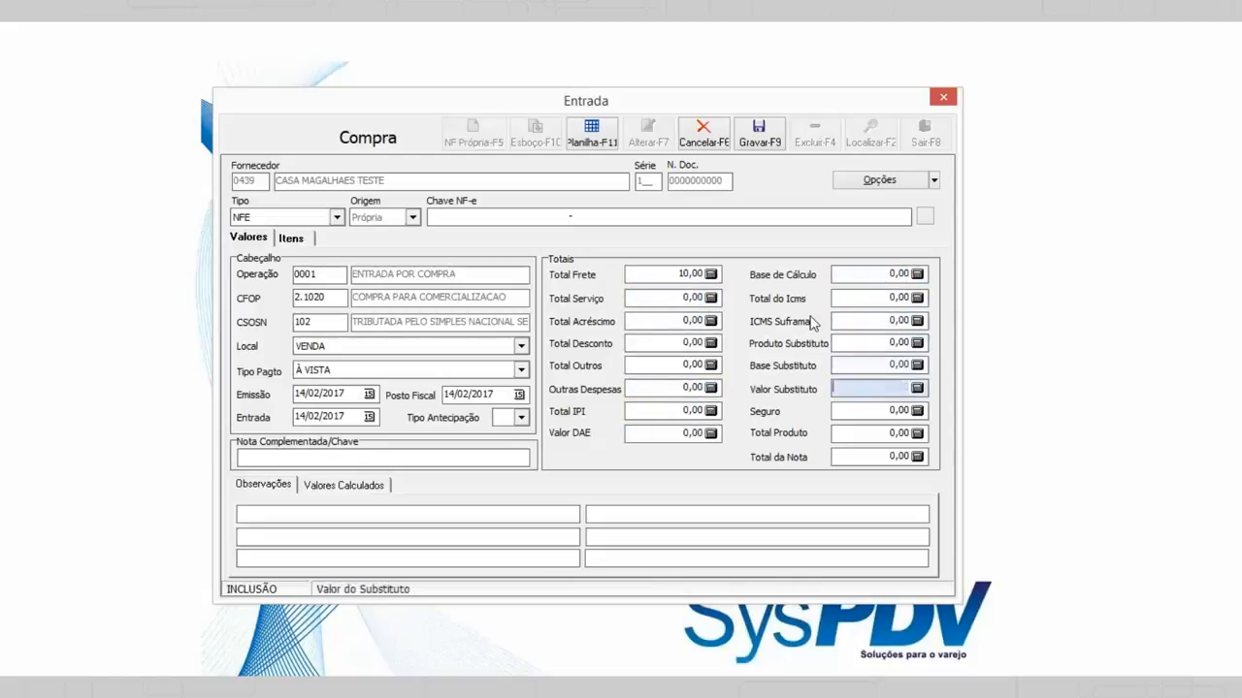
text(100)
key(Tab)
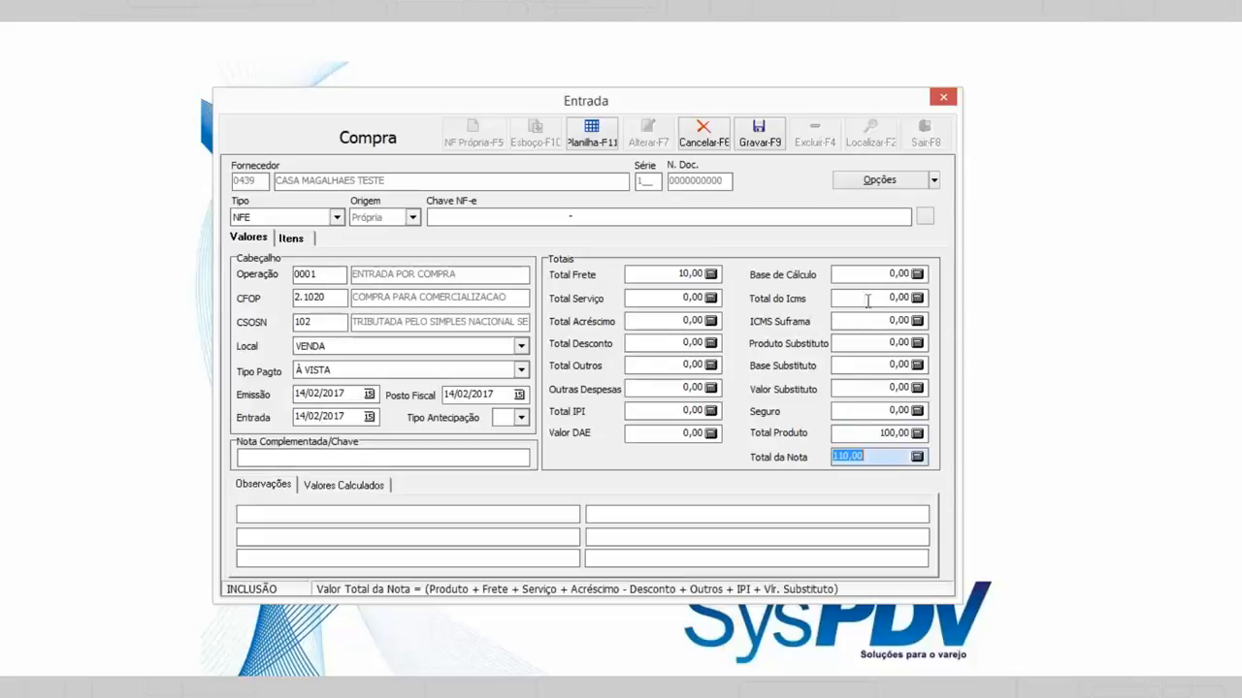
Set the invoice's Base de Cálculo to 110,00 and accept the calculated ICMS total
click(865, 275)
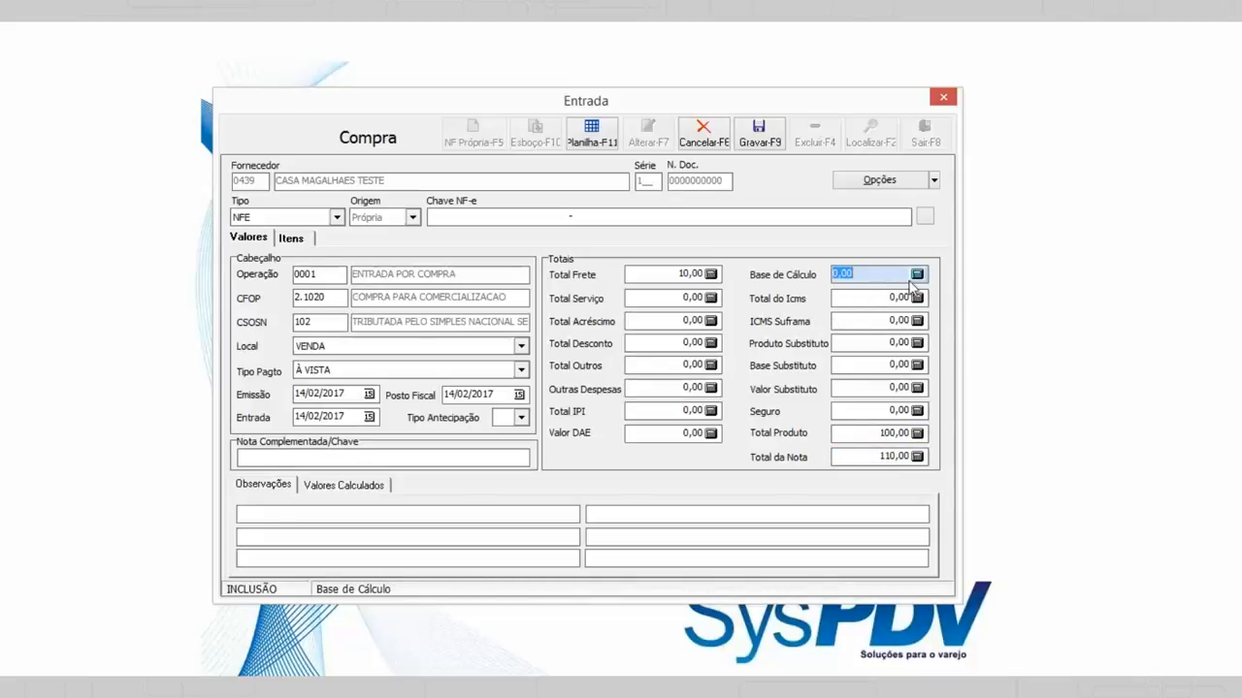
text(110)
key(Tab)
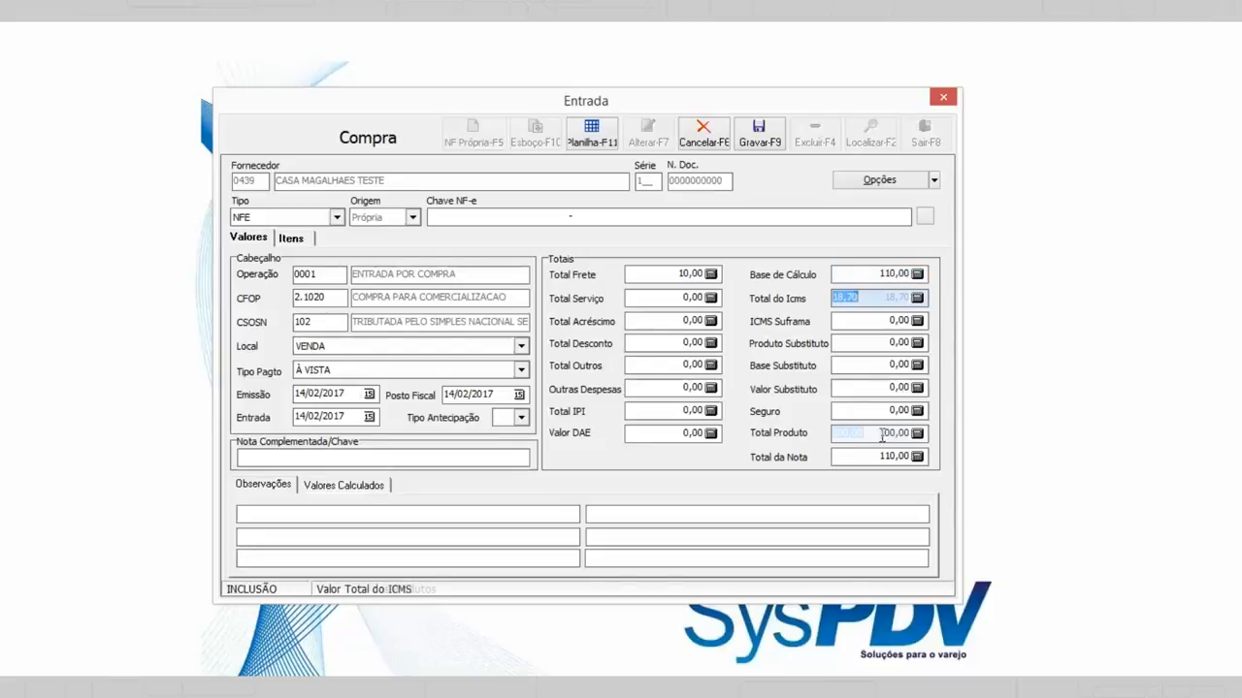
click(908, 462)
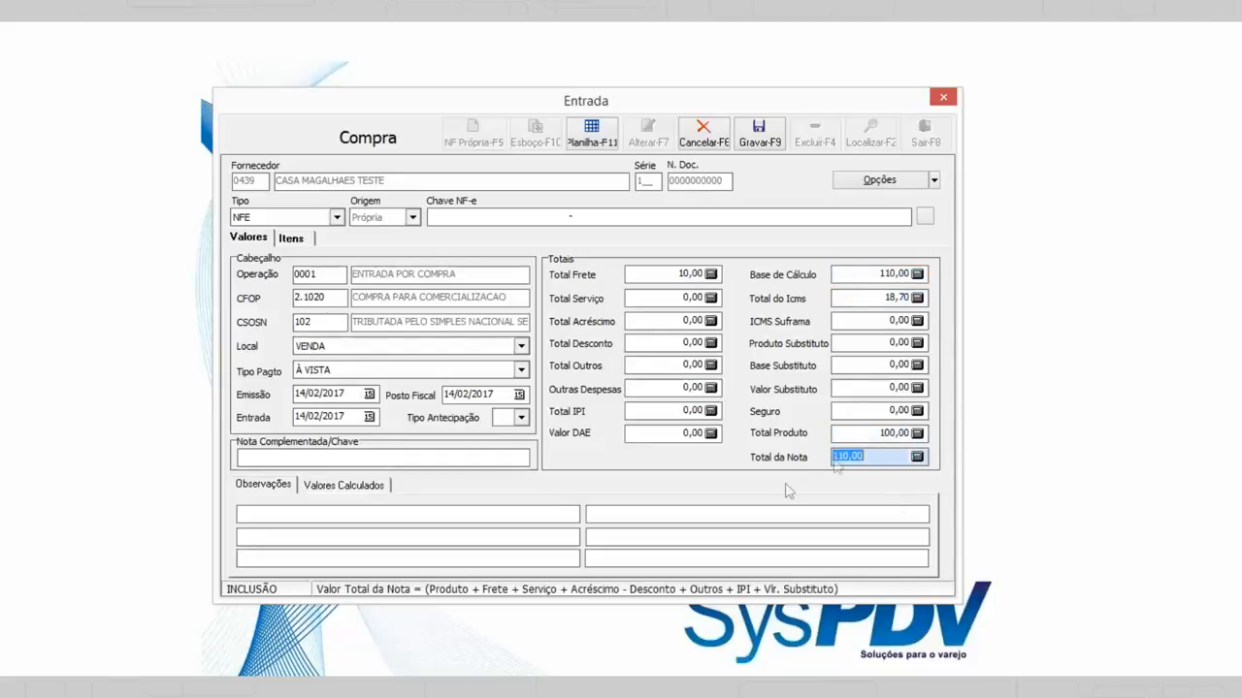
Start an invoice item for product 1 (COCO SECO KG) in KG with a package quantity of 100
click(311, 239)
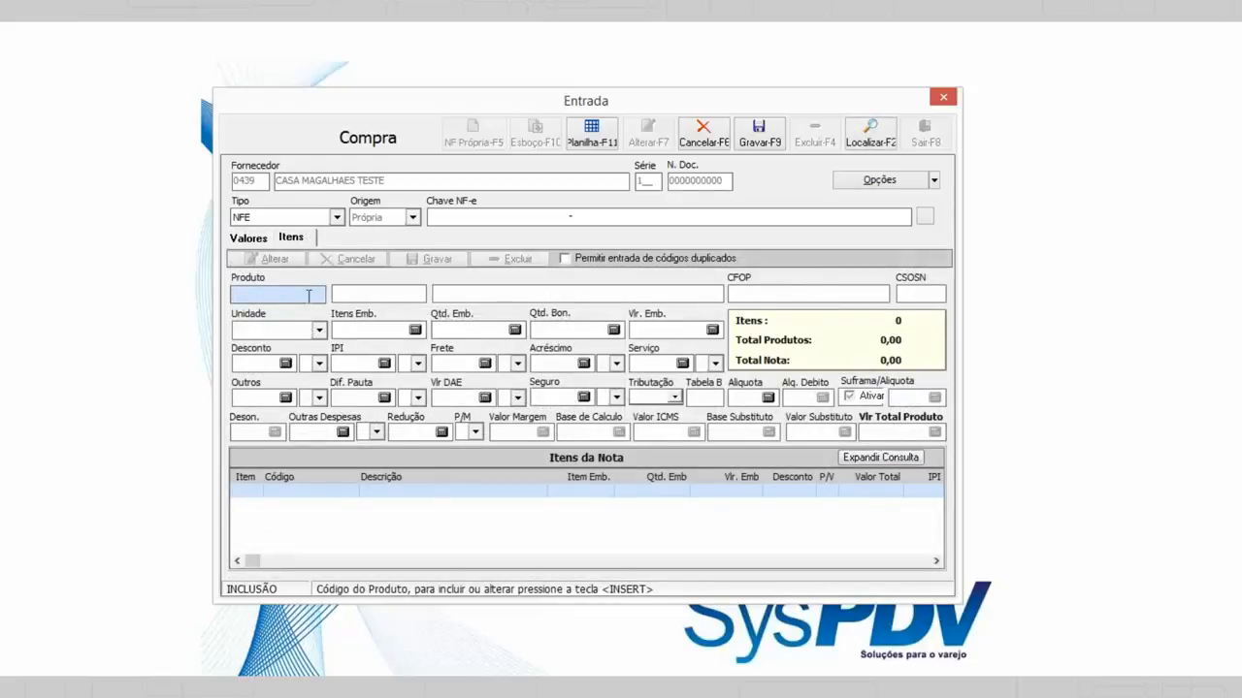
text(1)
key(Return)
key(Return)
key(Return)
key(Return)
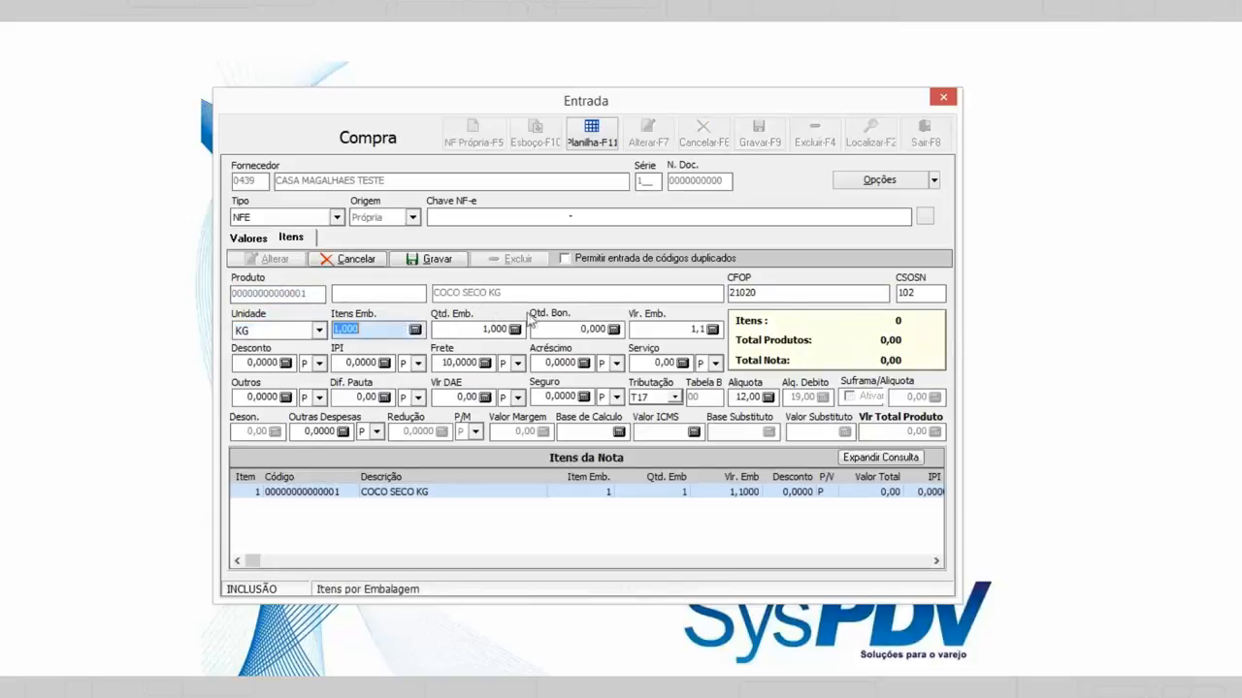
key(Return)
text(10)
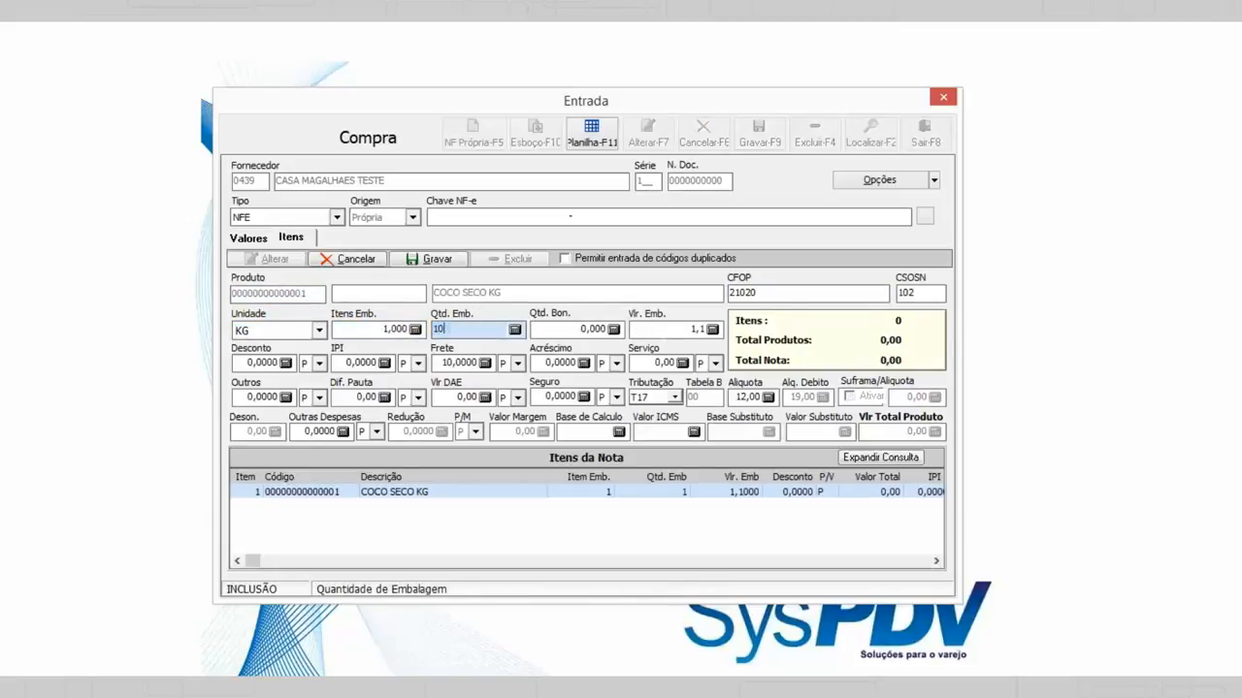
Try 12 as the item's number of units per package and return it to 1
click(388, 334)
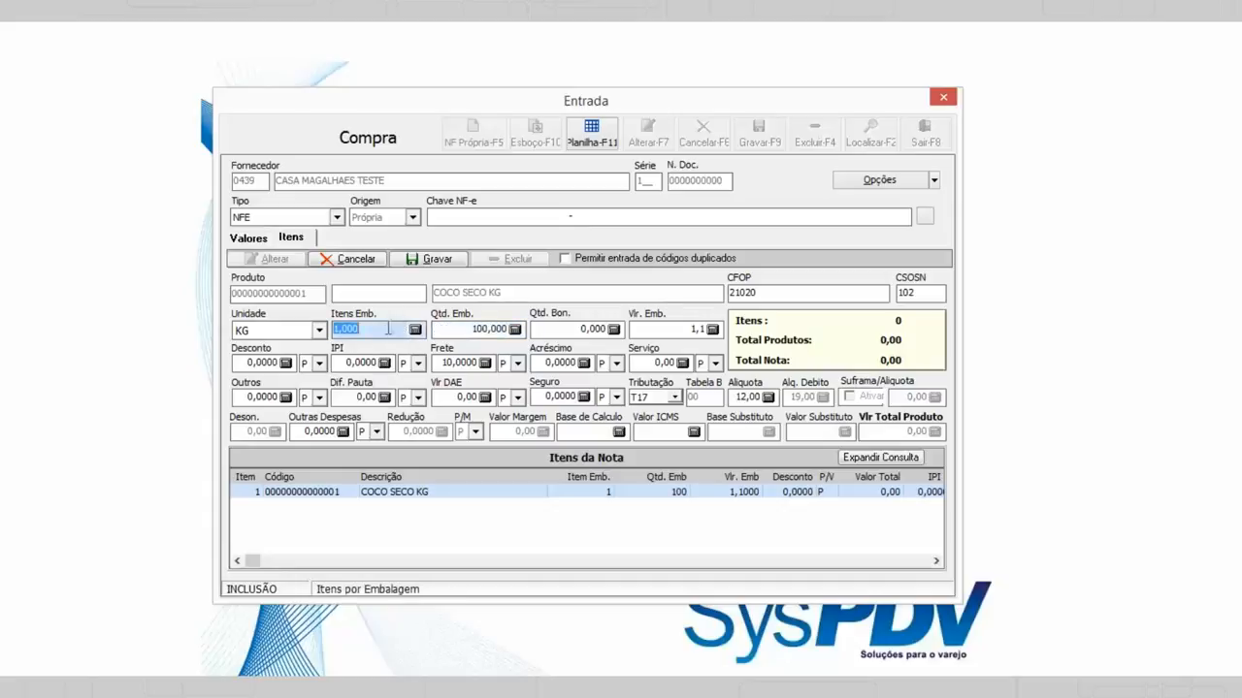
click(378, 334)
double_click(387, 331)
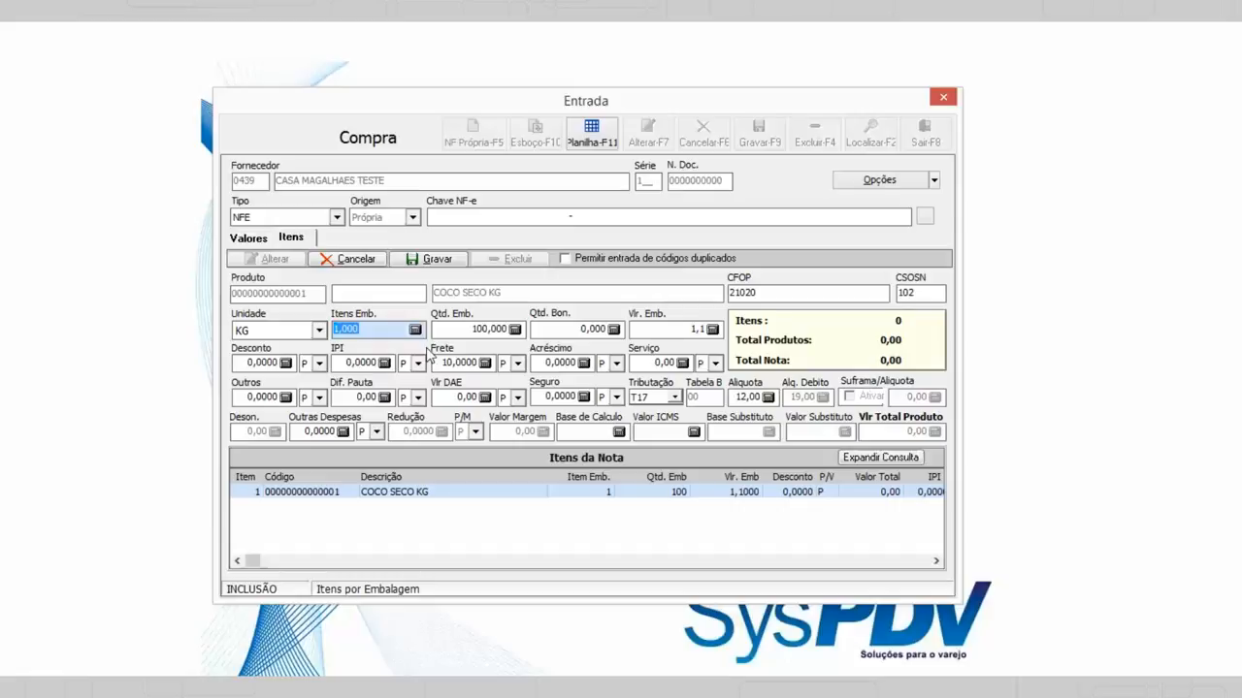
text(12)
key(Tab)
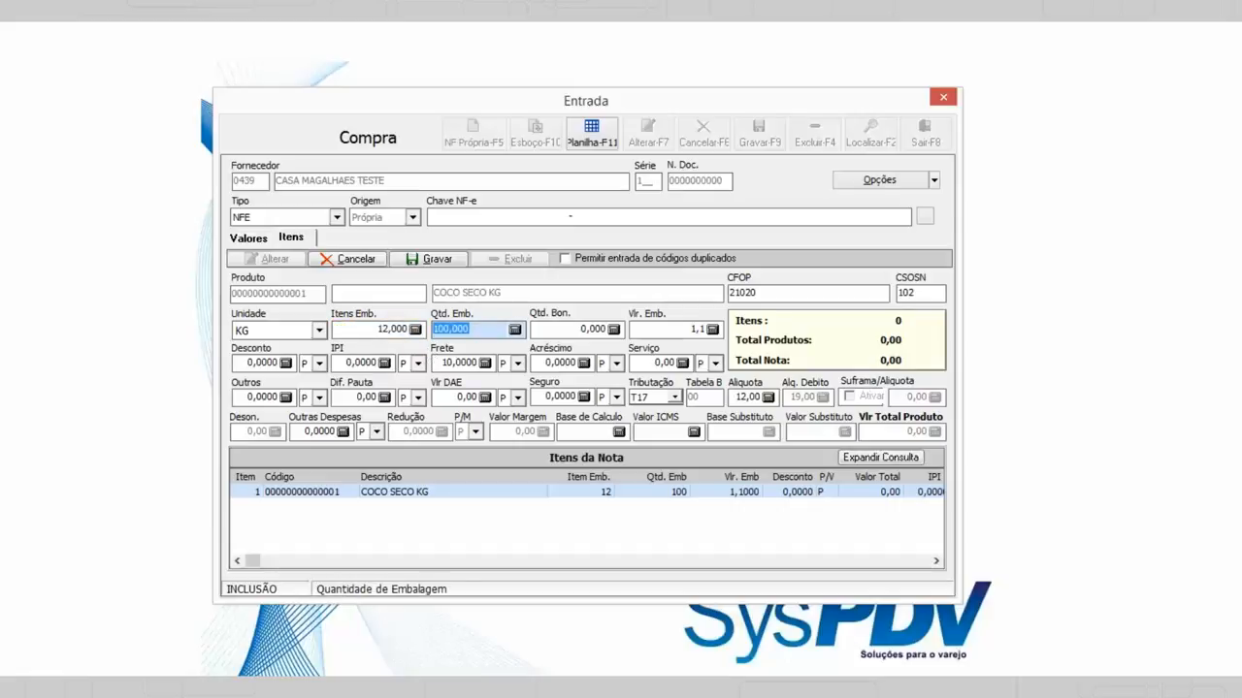
click(367, 330)
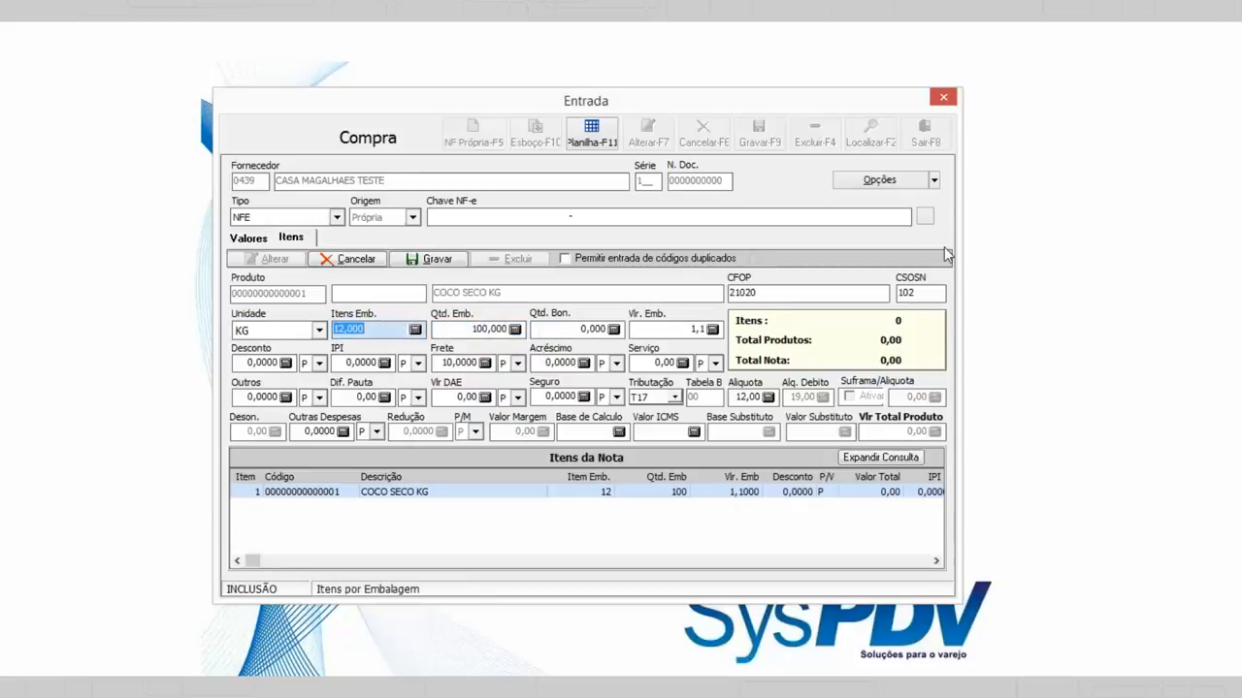
key(Tab)
text(1)
key(Tab)
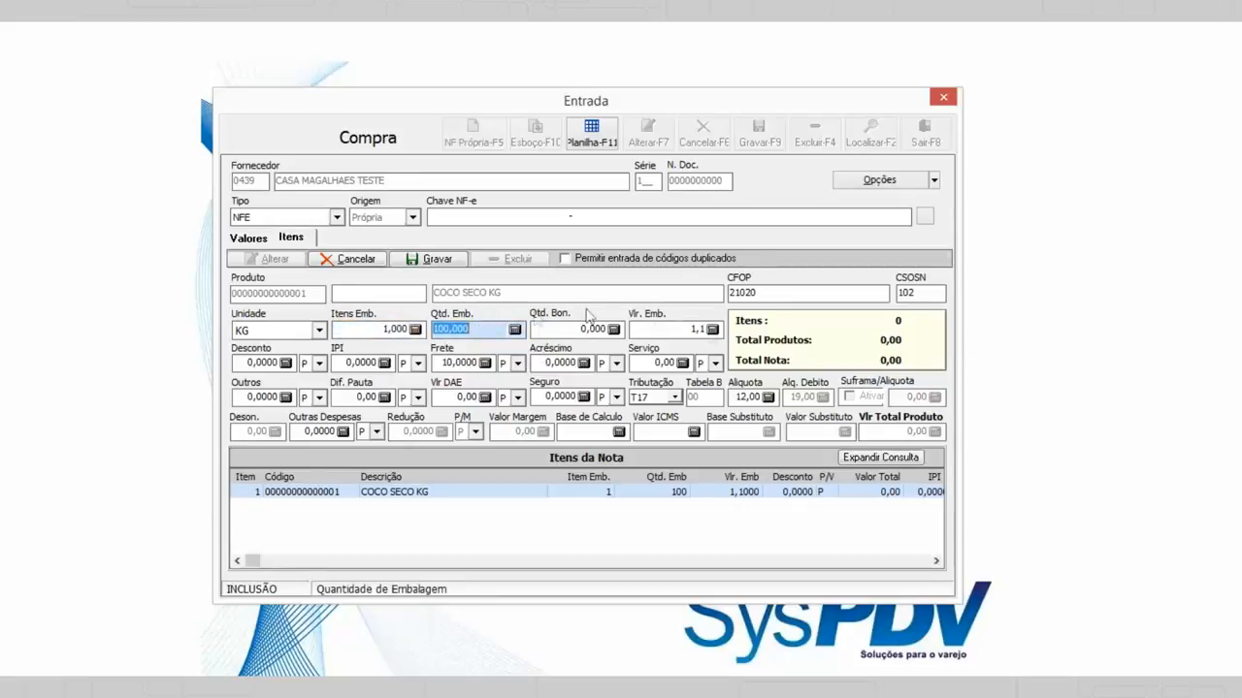
Set the item's package value to 100 and keep the default discount, IPI and freight
key(Tab)
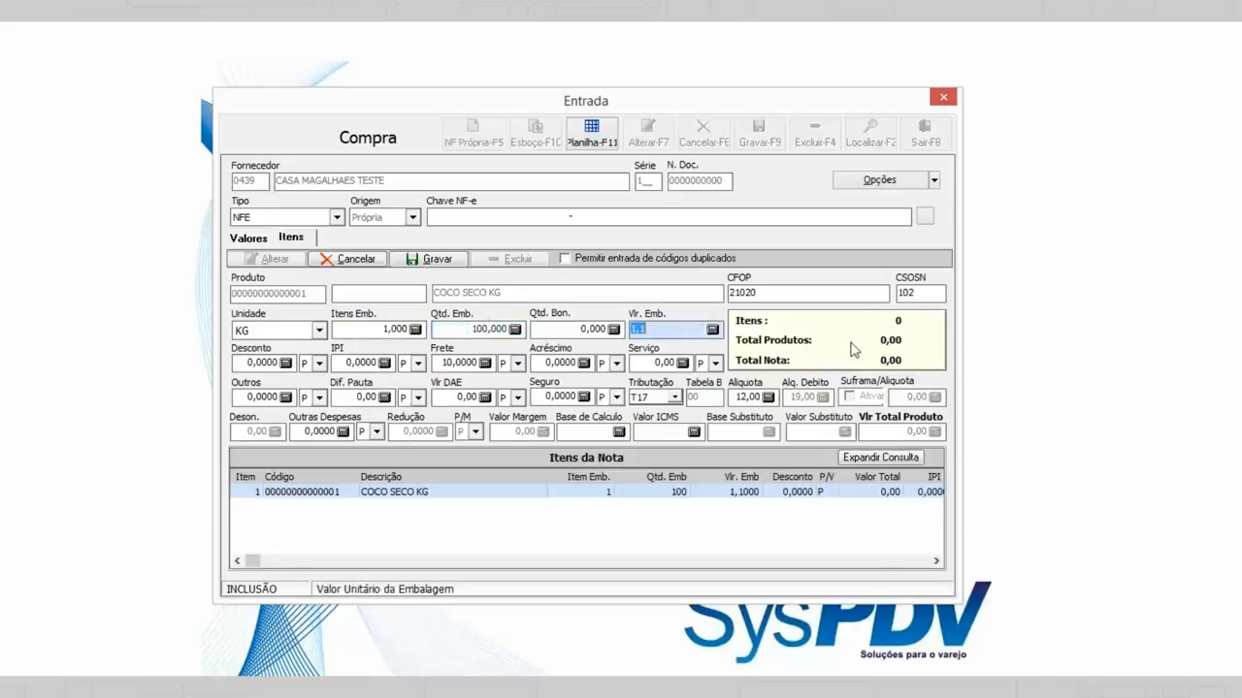
text(100)
key(Tab)
key(Tab)
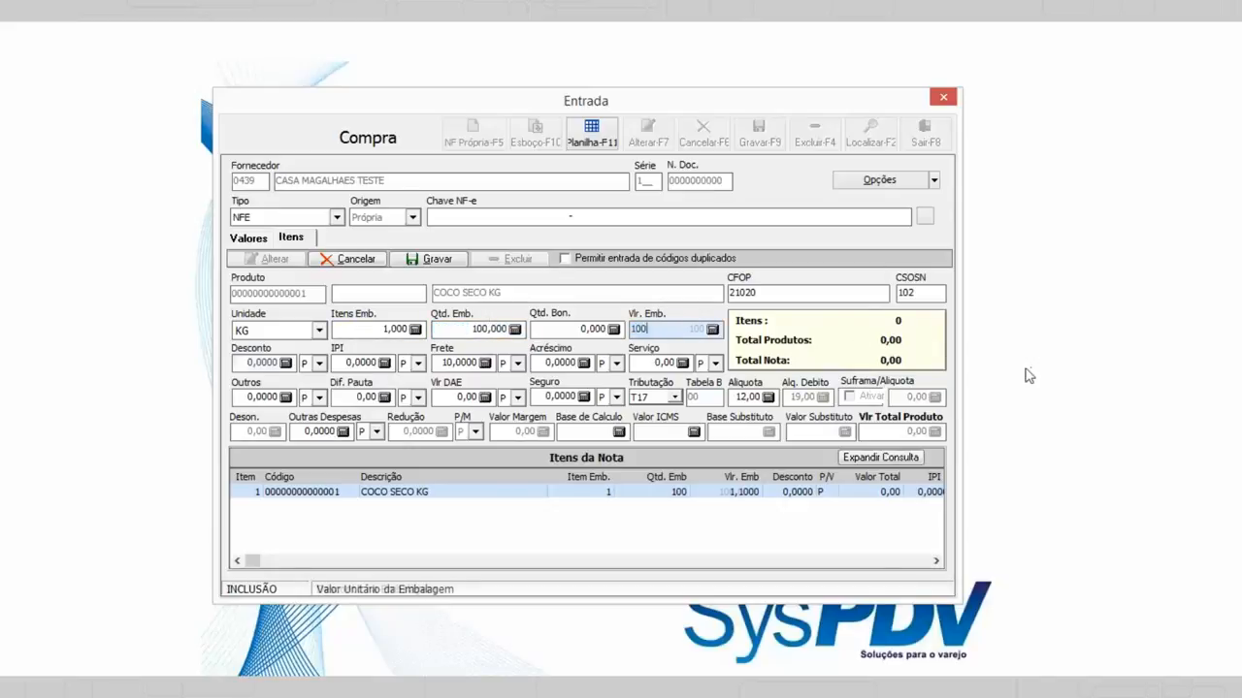
key(Tab)
key(Tab)
key(Tab)
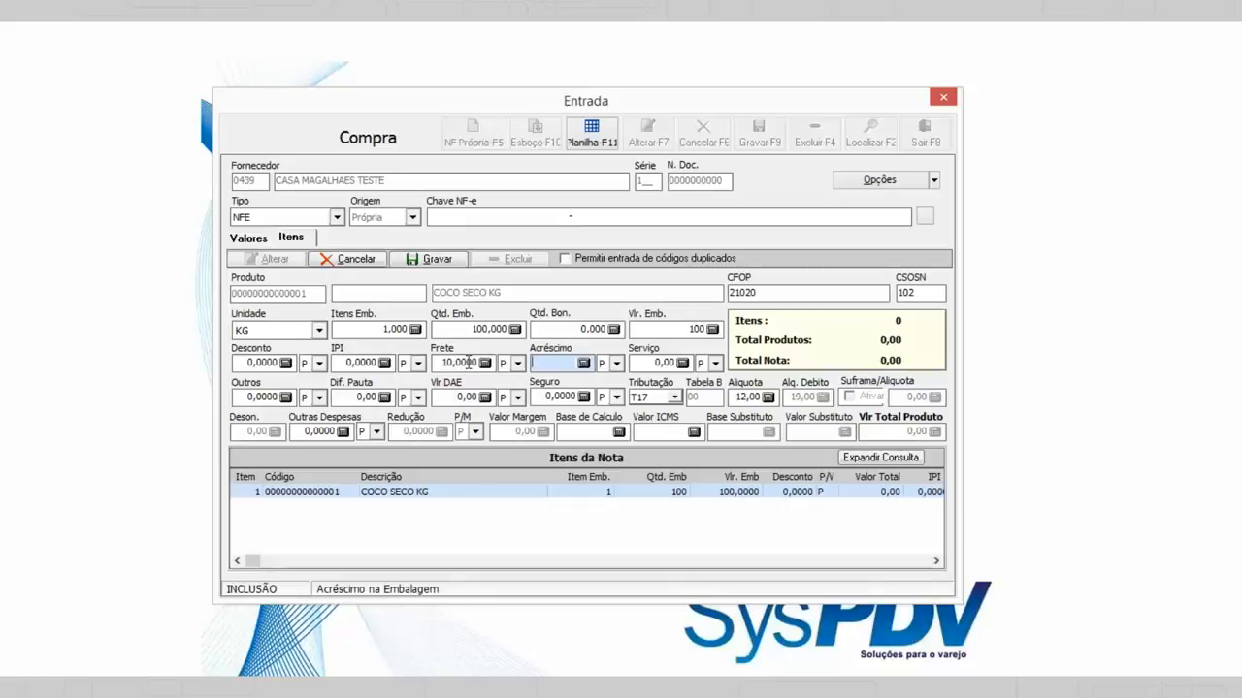
Accept the item's remaining default charges and taxation T17, and set its Alíquota to 17,00
key(Tab)
key(Tab)
key(Return)
key(Return)
key(Return)
key(Return)
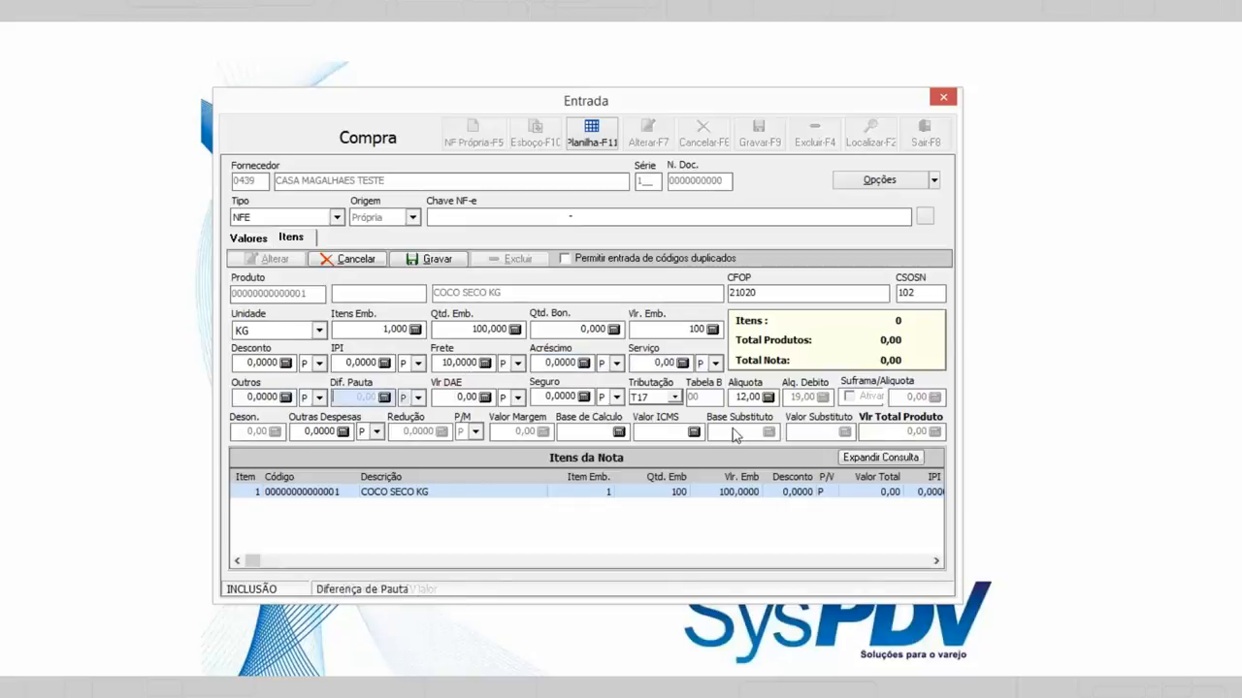
key(Return)
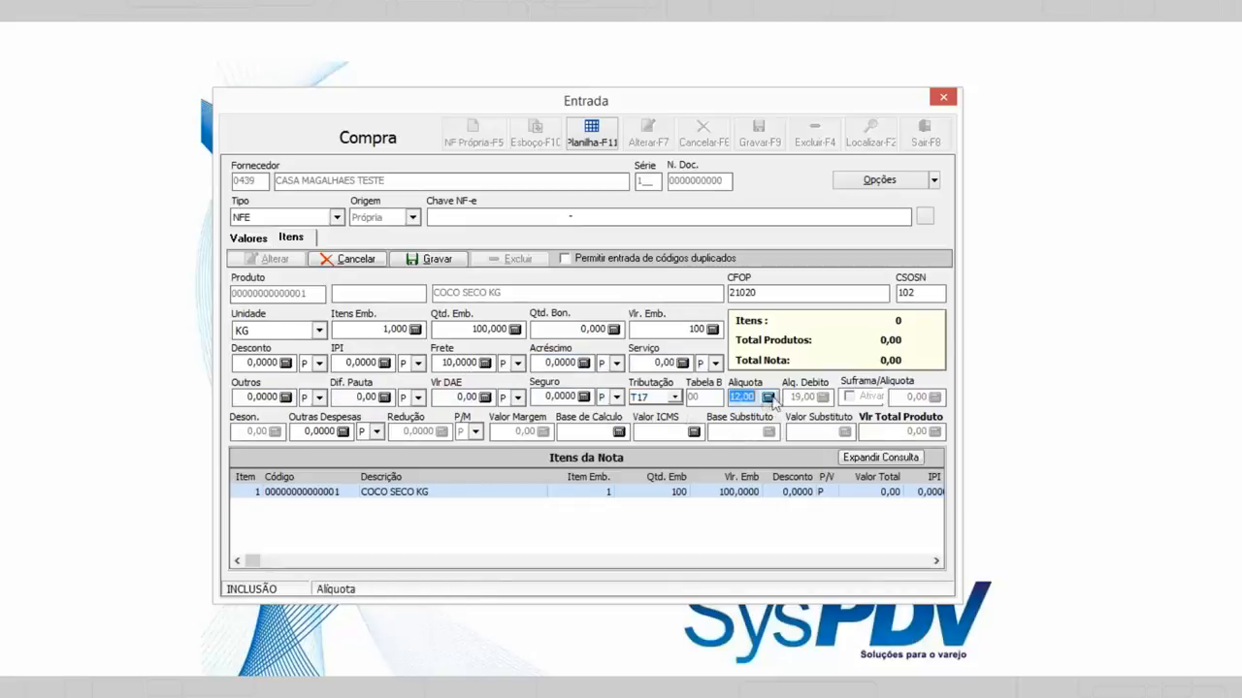
text(17)
key(Return)
key(Return)
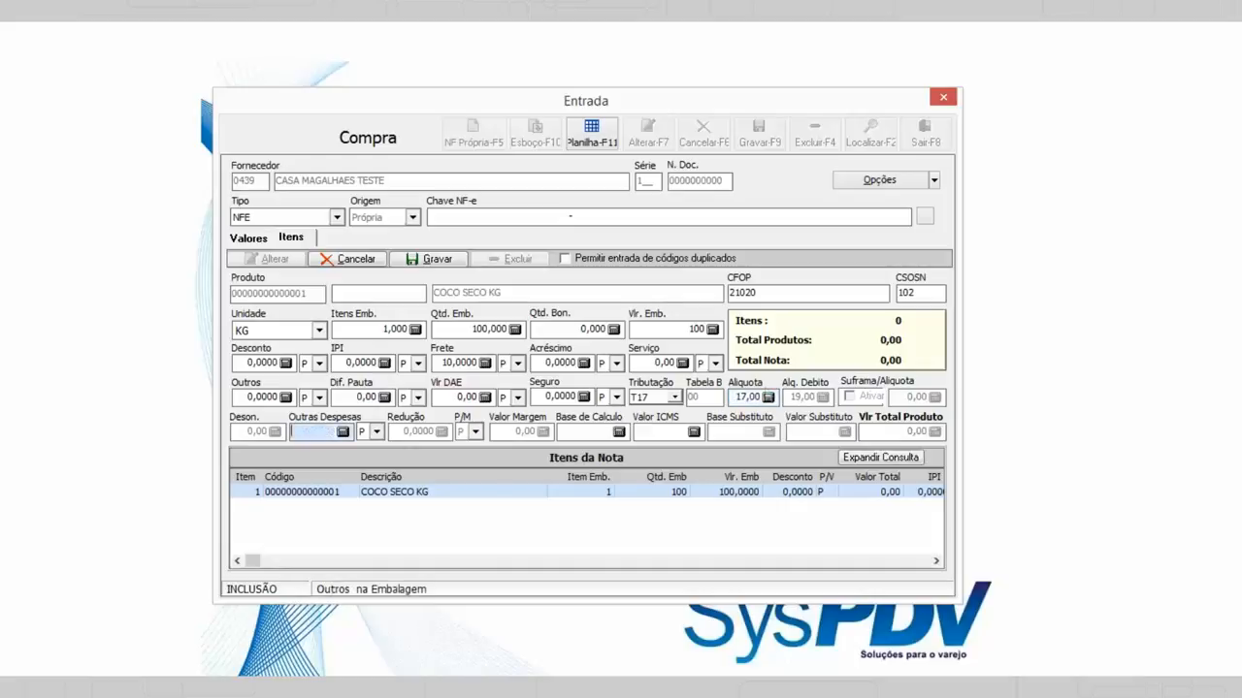
Set the item's package value to 1, accept taxation T17 with a 12,00 Alíquota, and record the item
click(746, 397)
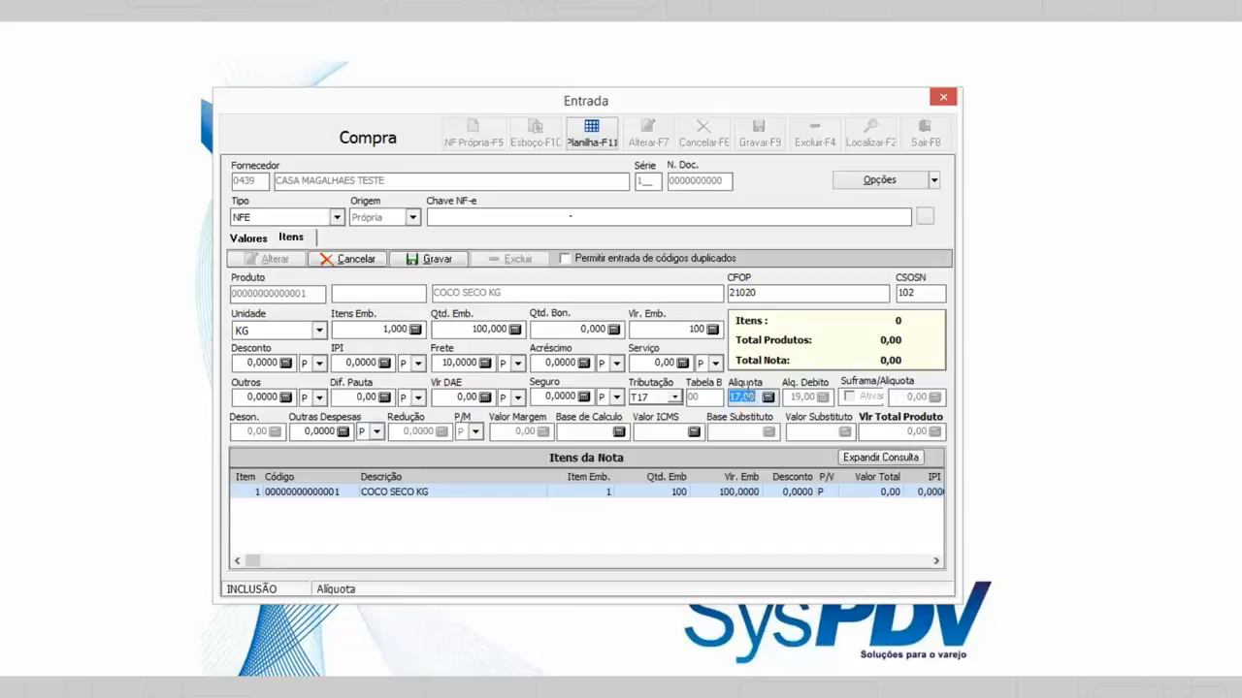
key(Return)
key(Return)
key(Return)
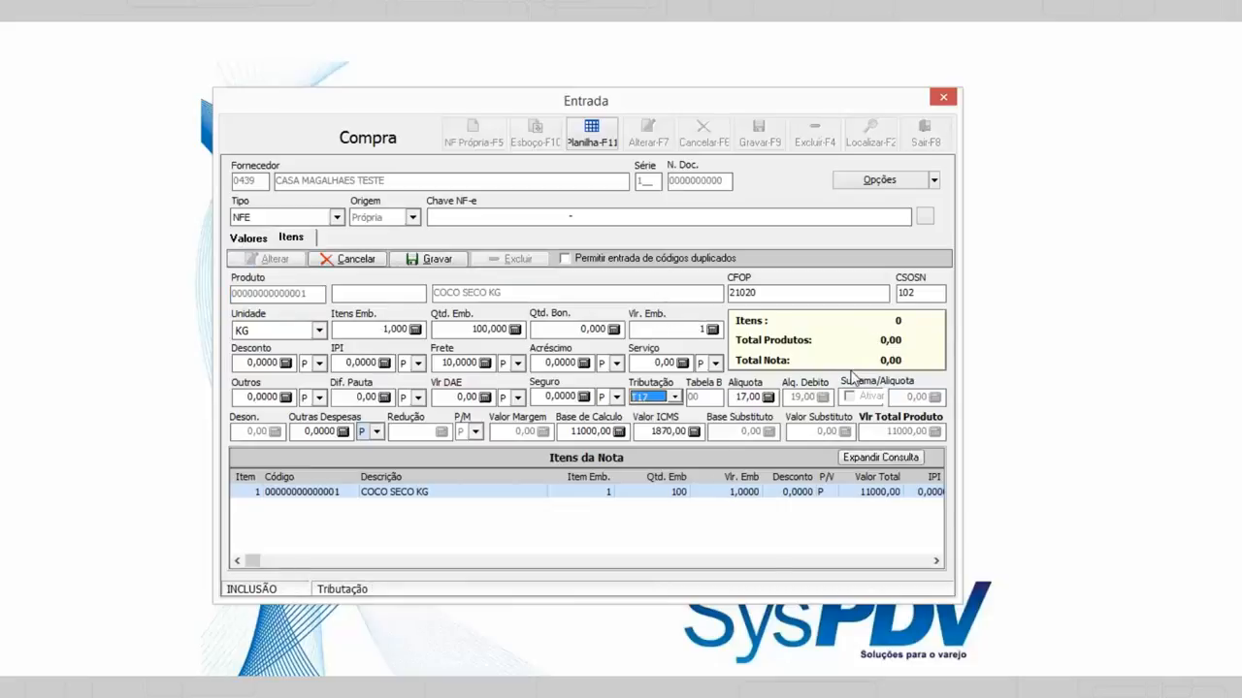
key(Return)
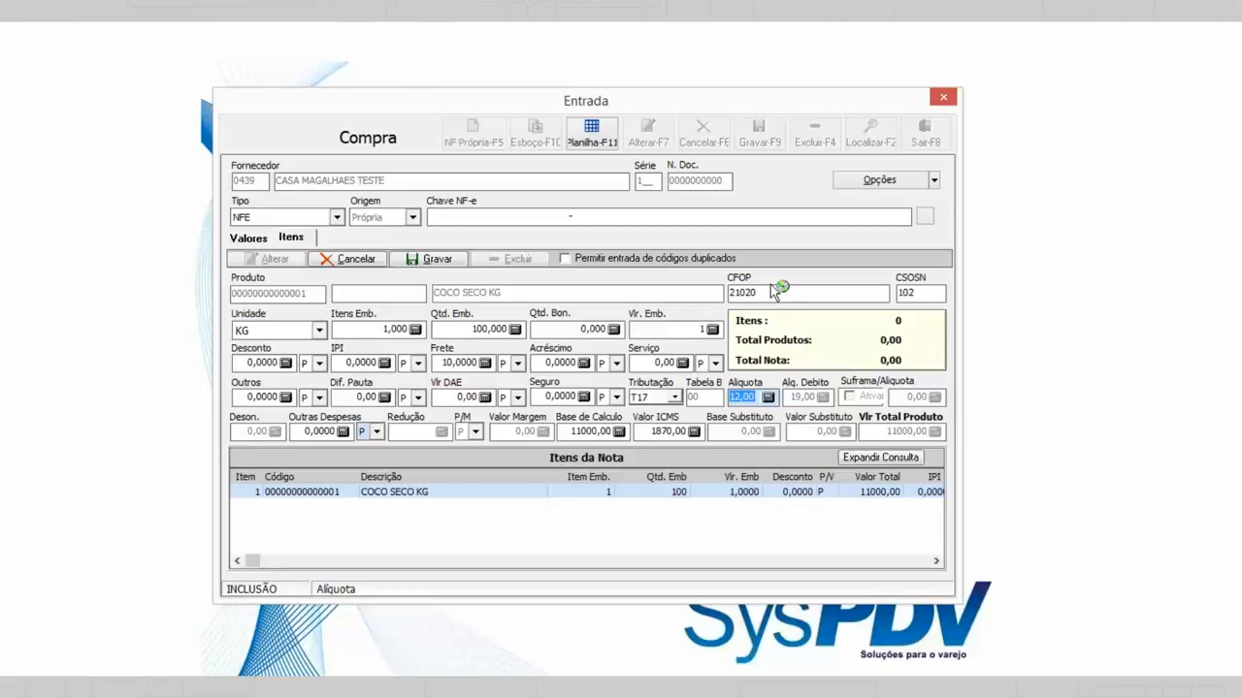
key(Return)
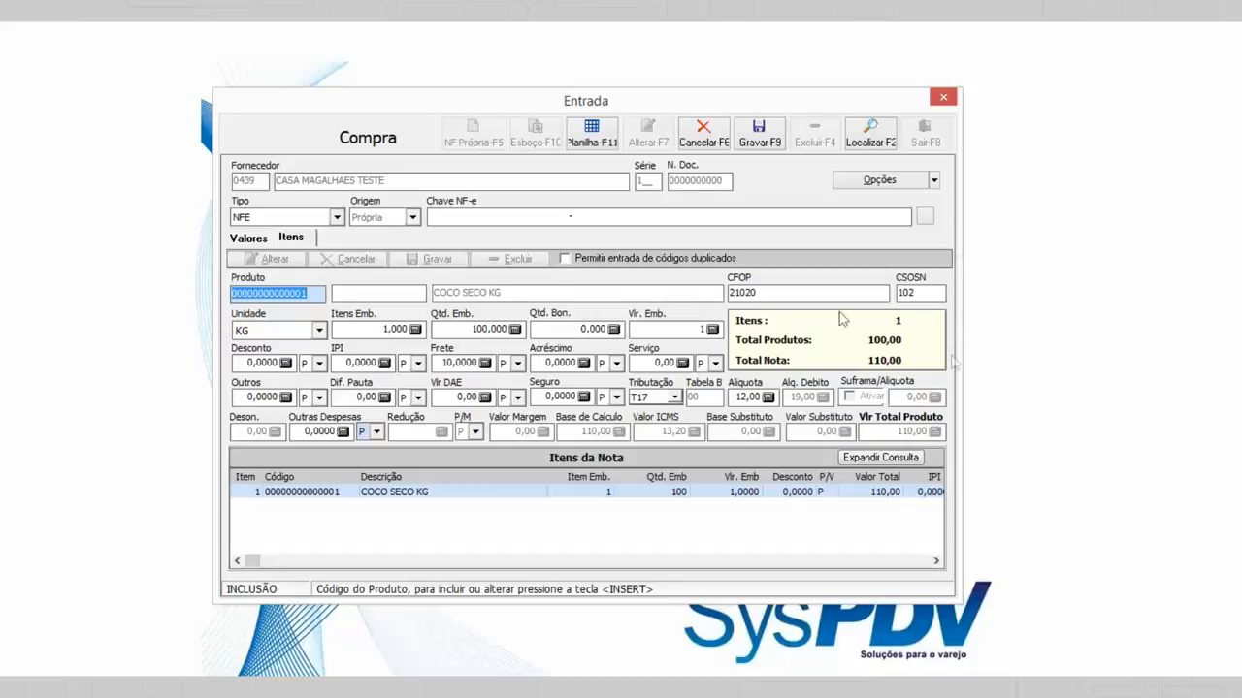
Save the invoice with a freight bill, searching the carriers for CASA and choosing CASA MAGALHAES TESTE
click(773, 146)
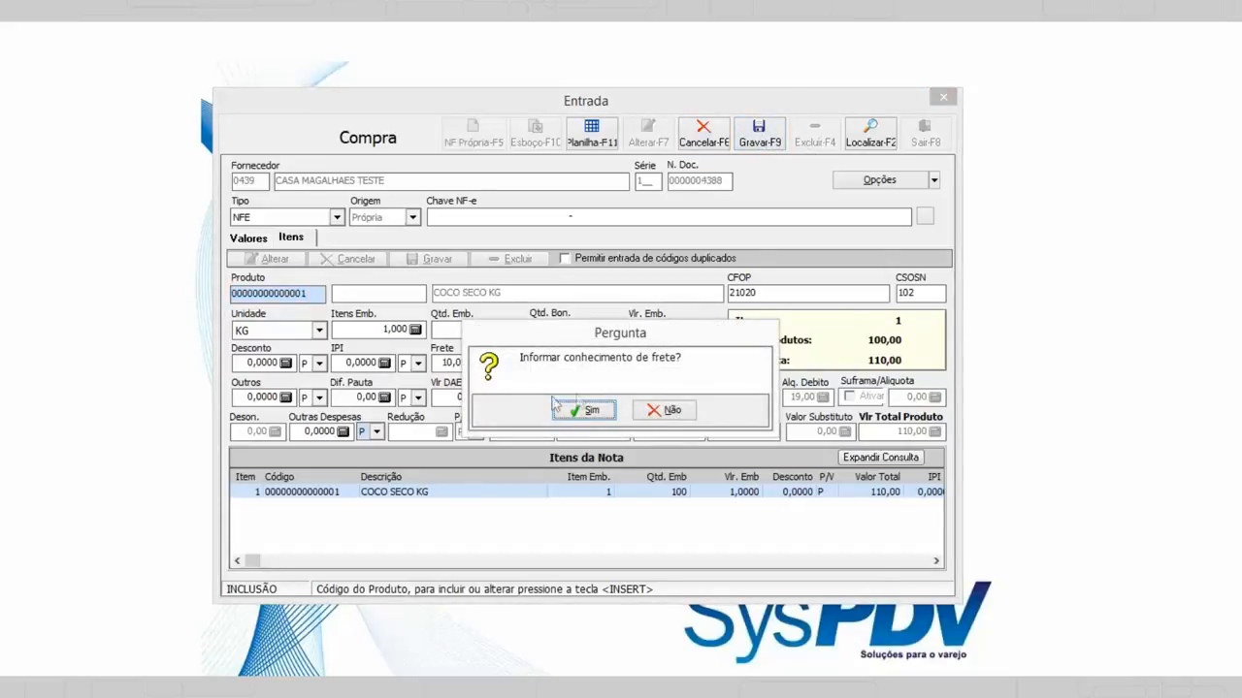
click(609, 412)
key(Return)
text(CASA)
key(Return)
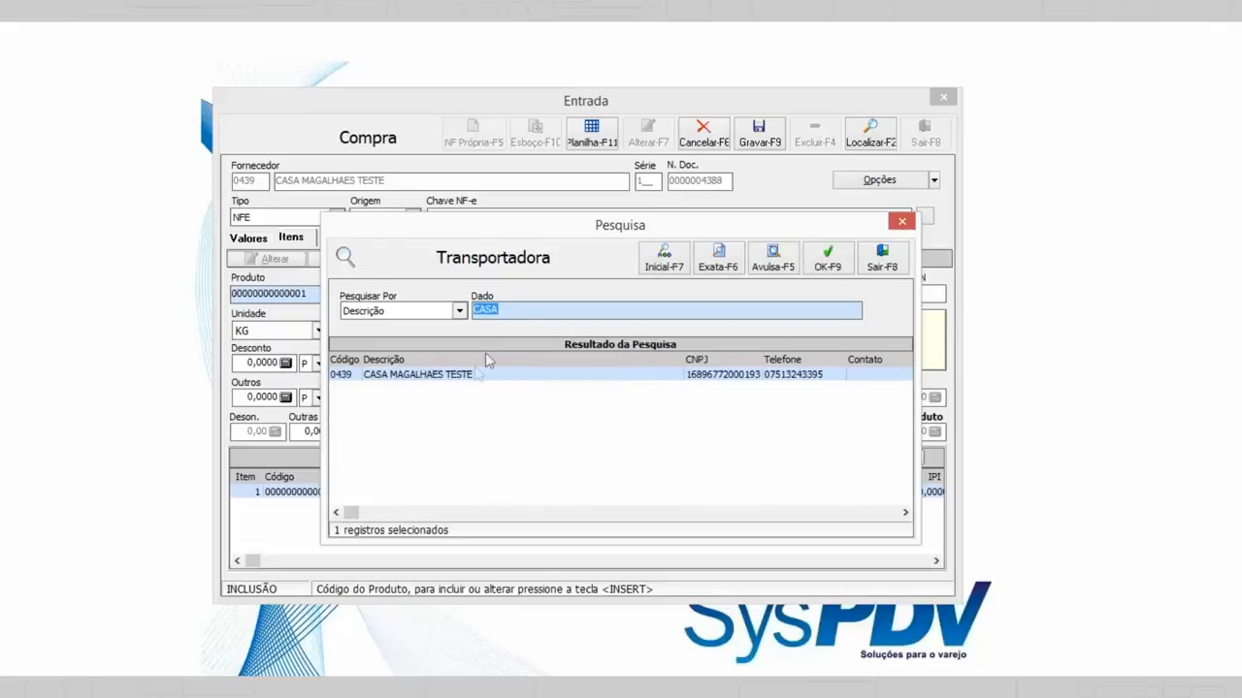
double_click(469, 378)
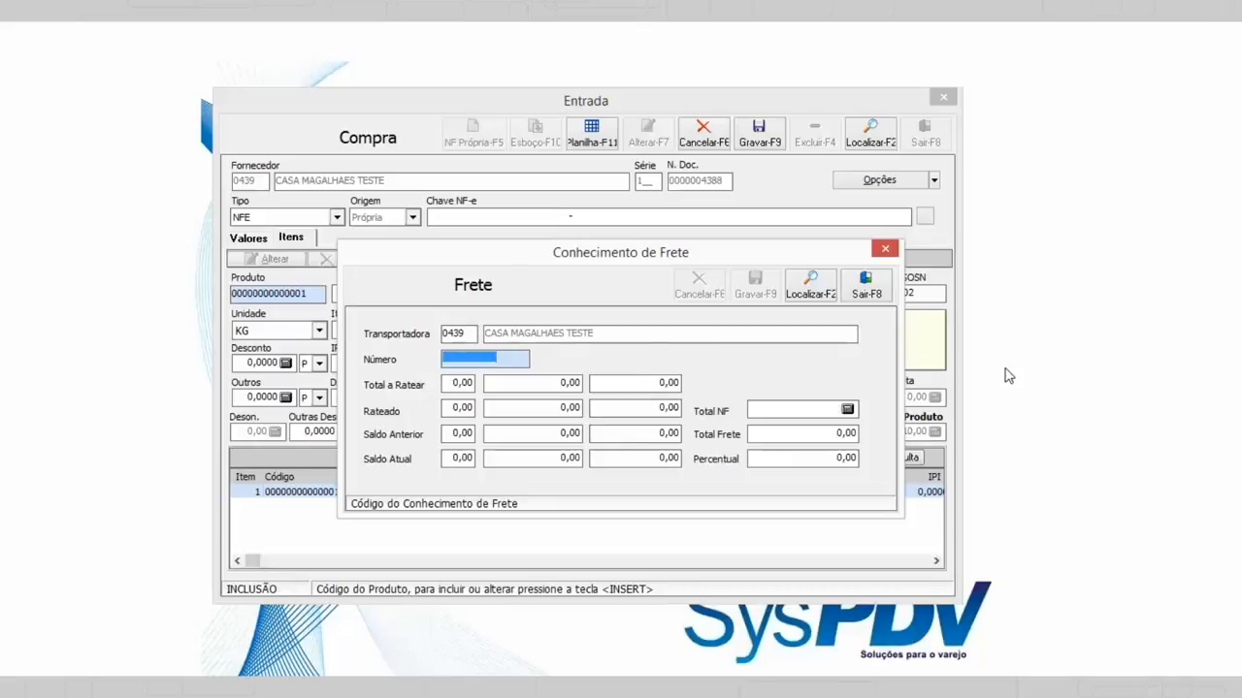
Register a new freight bill numbered 1234563 and set its series to 1
text(556265262)
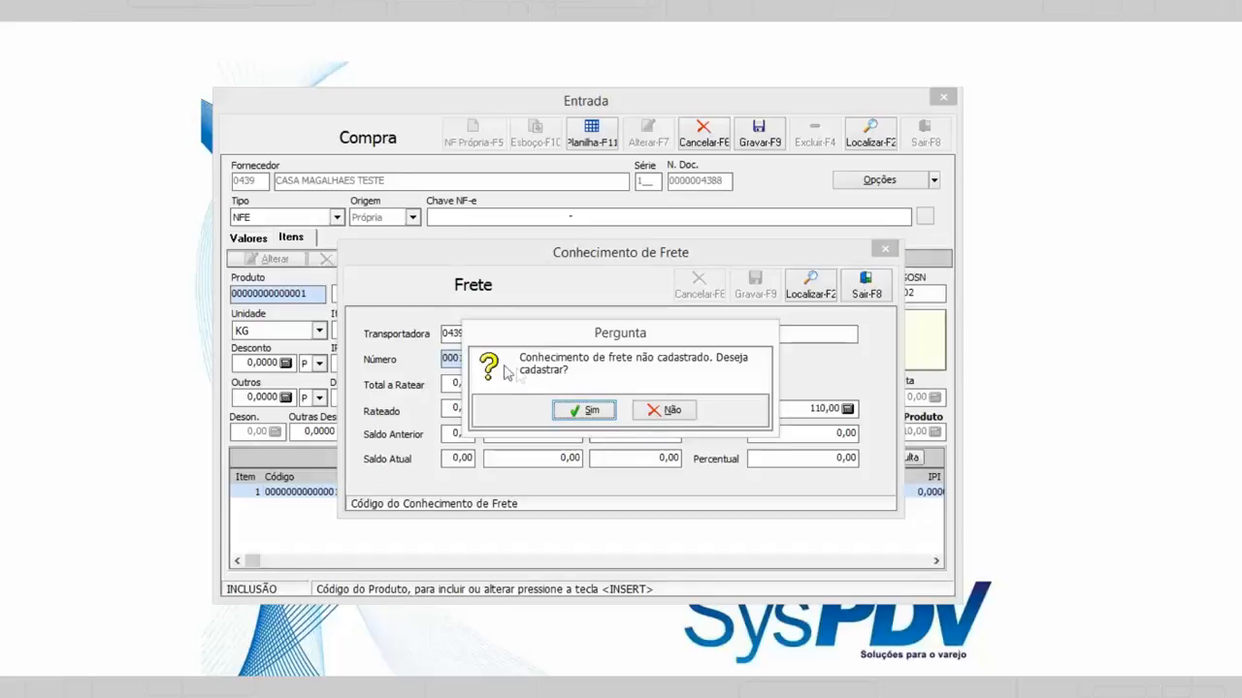
click(591, 411)
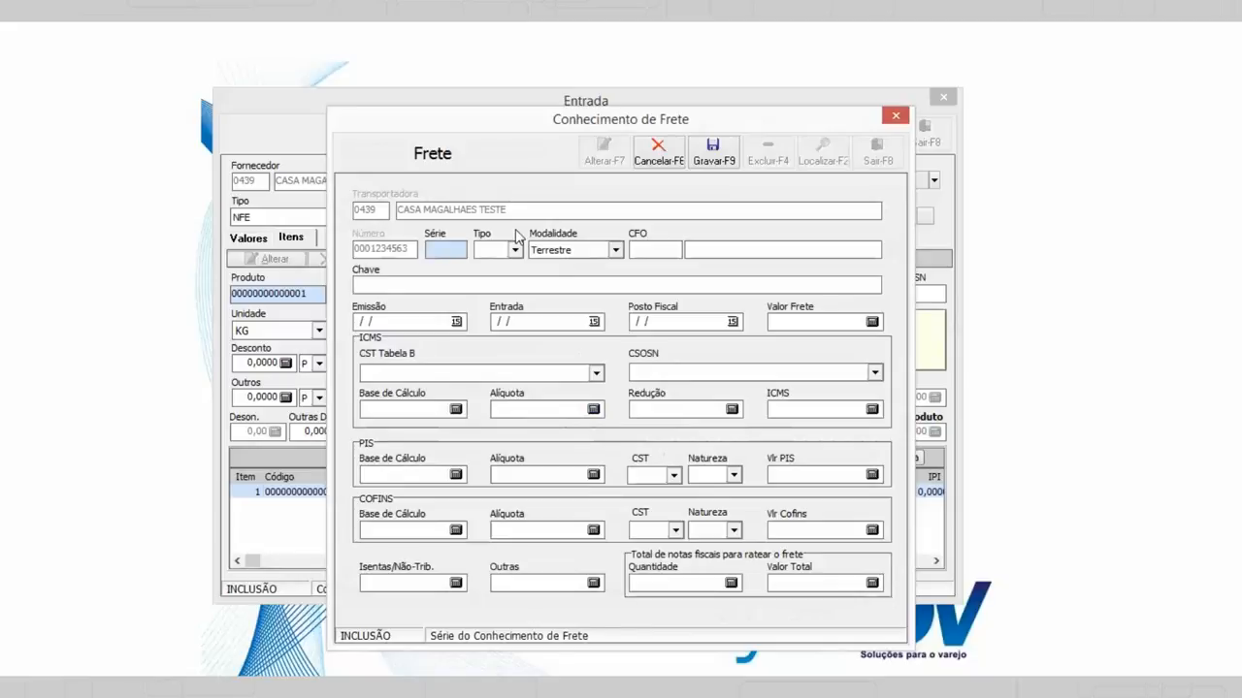
text(1)
key(Return)
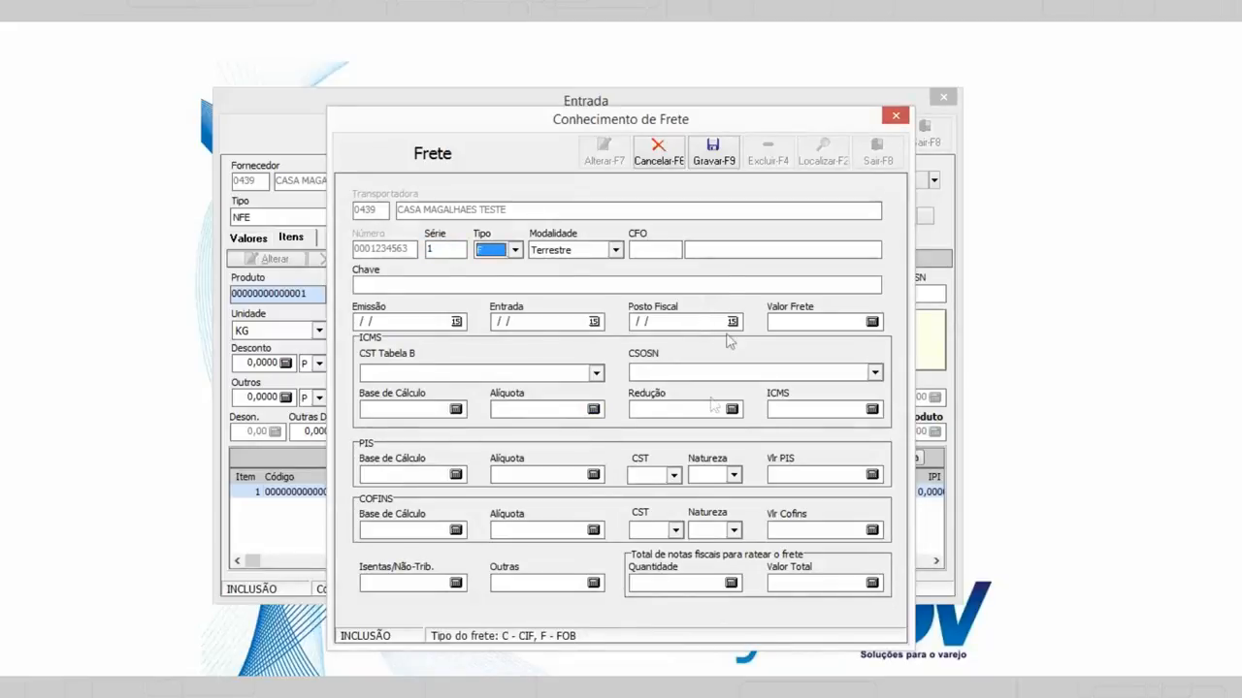
Accept freight type F and modality Terrestre, and set the freight bill's CFO to 2.1020
key(Return)
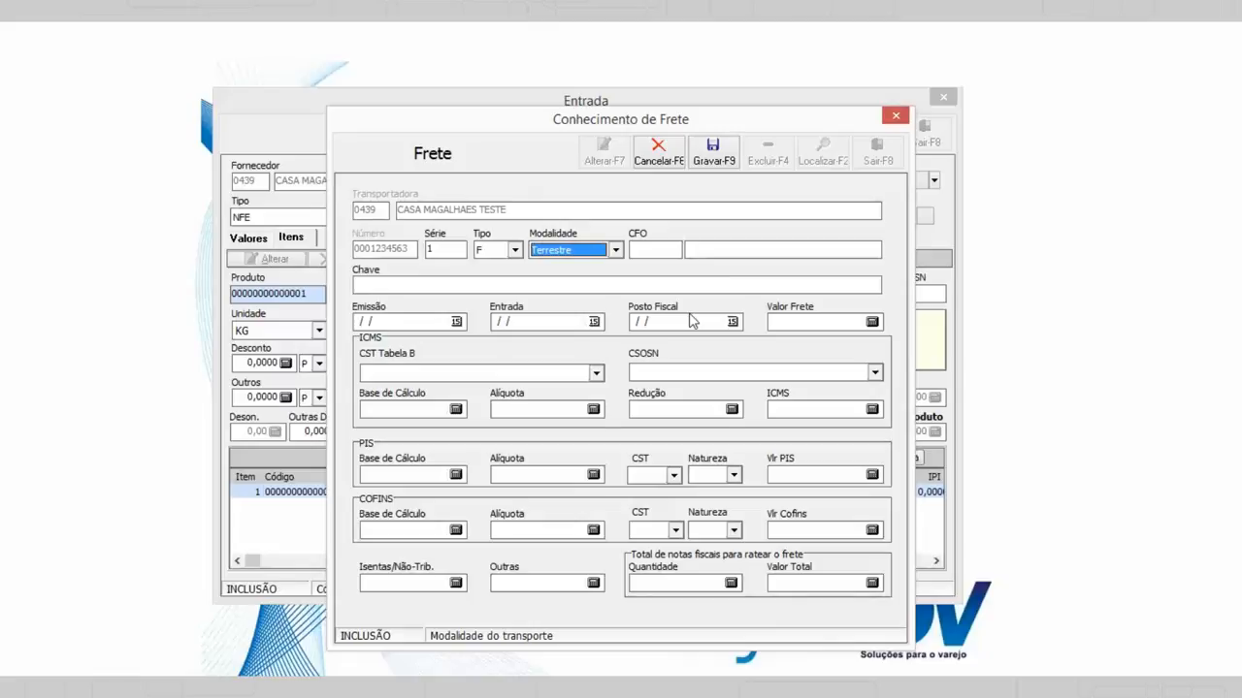
key(Return)
text(2.1020)
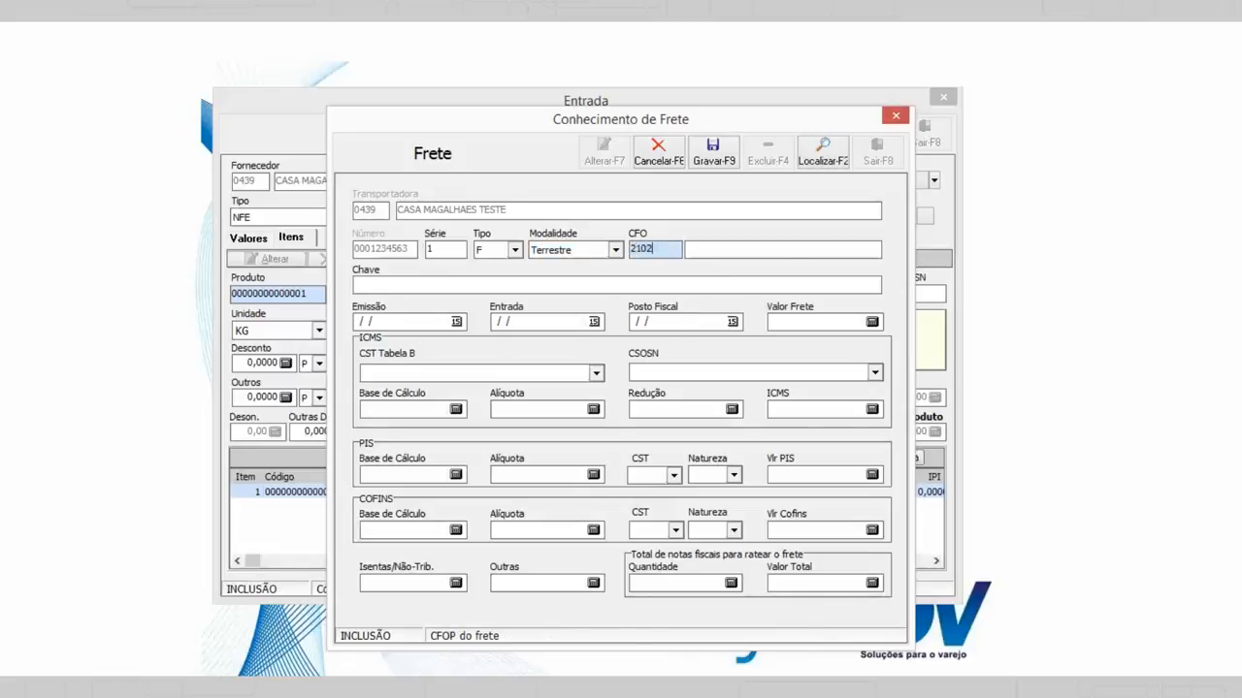
key(Return)
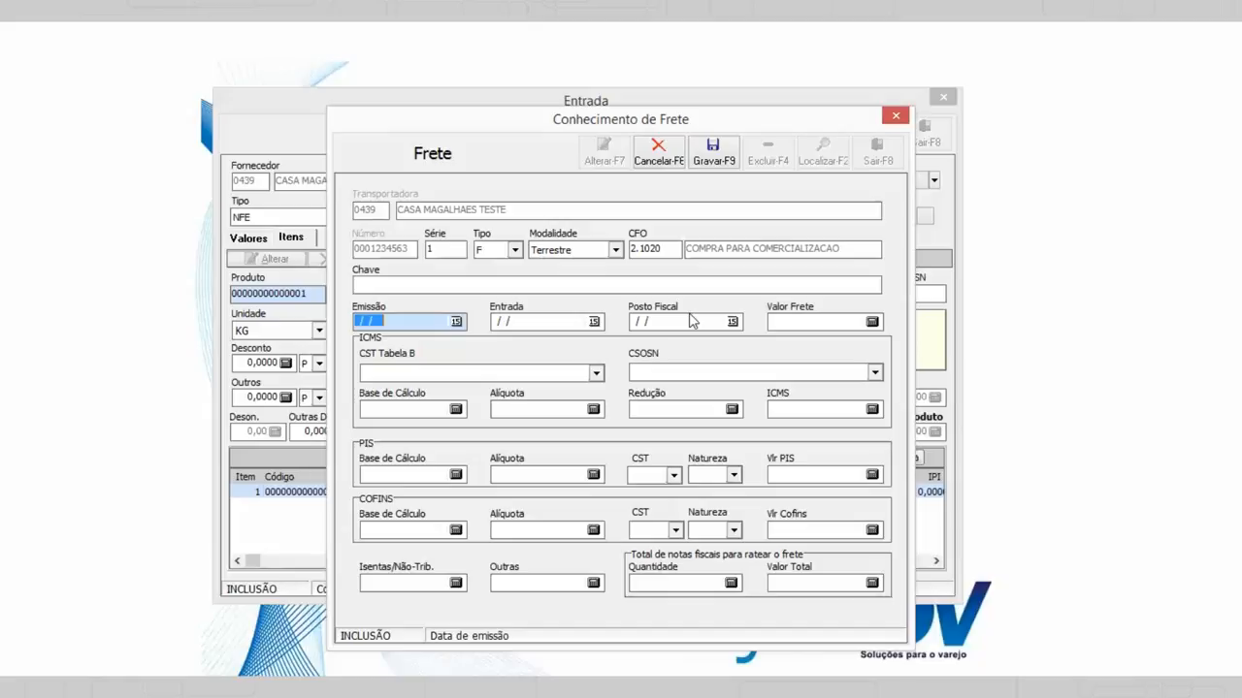
Set the freight bill's Emissão, Entrada and Posto Fiscal dates to 23/02/2017 and its Valor Frete to 10,00
key(Return)
key(Return)
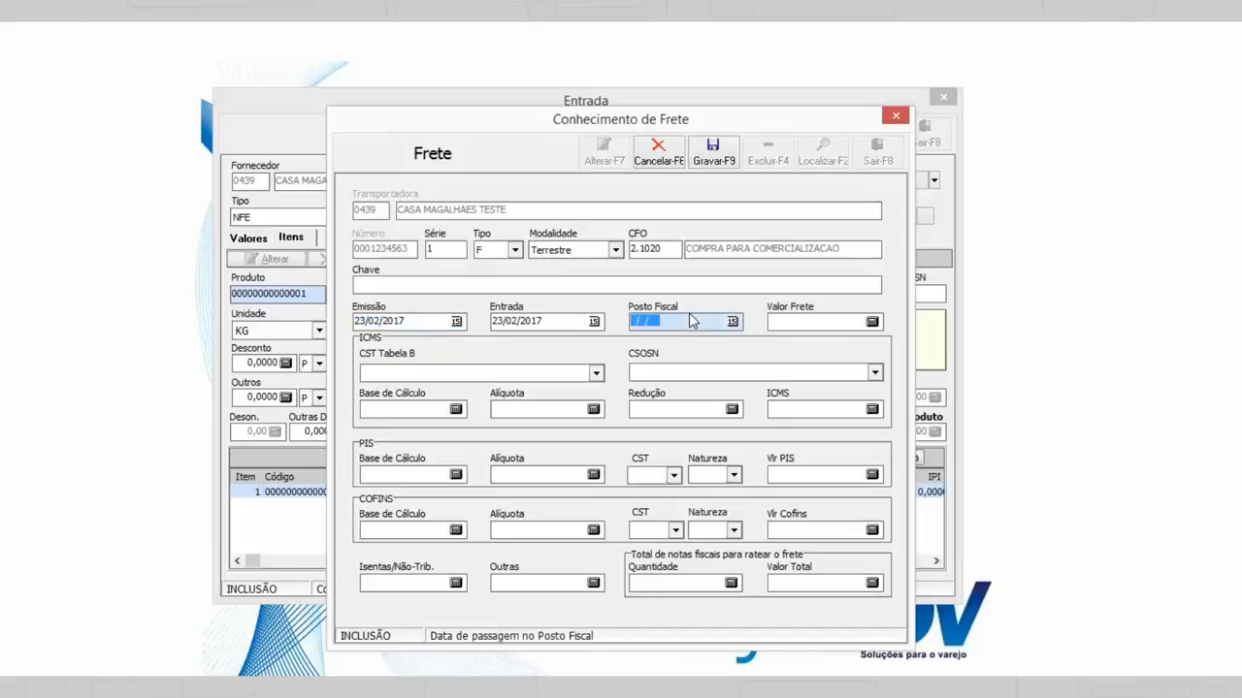
key(Return)
key(Return)
text(10)
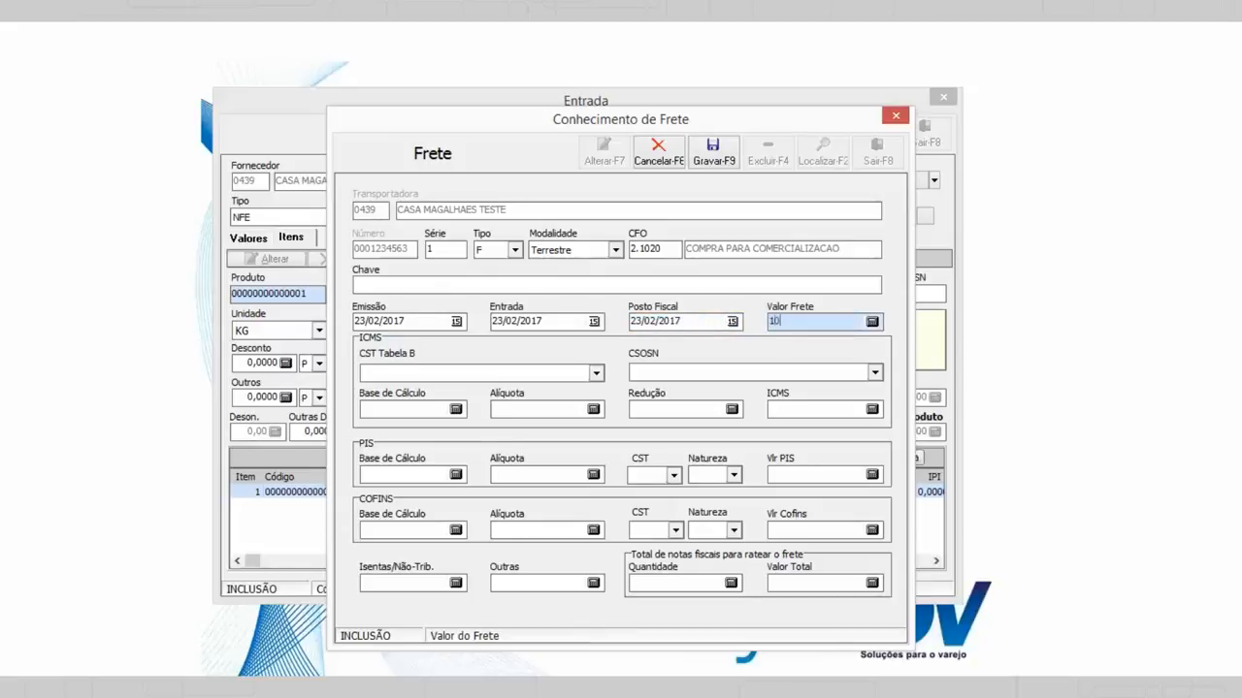
key(Return)
Fill in the freight's ICMS with CST 00 - Tributada integralmente, CSOSN 101, Base de Cálculo 10,00 and Alíquota 12,00
key(Down)
key(Return)
key(Down)
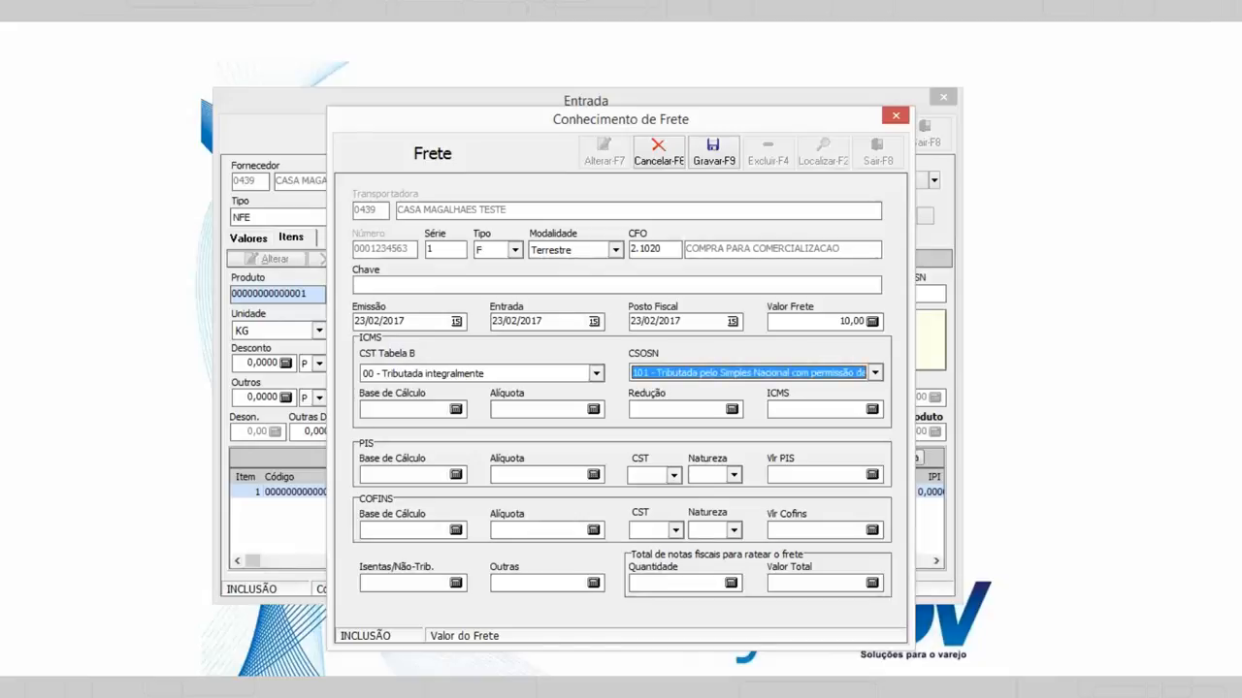
key(Return)
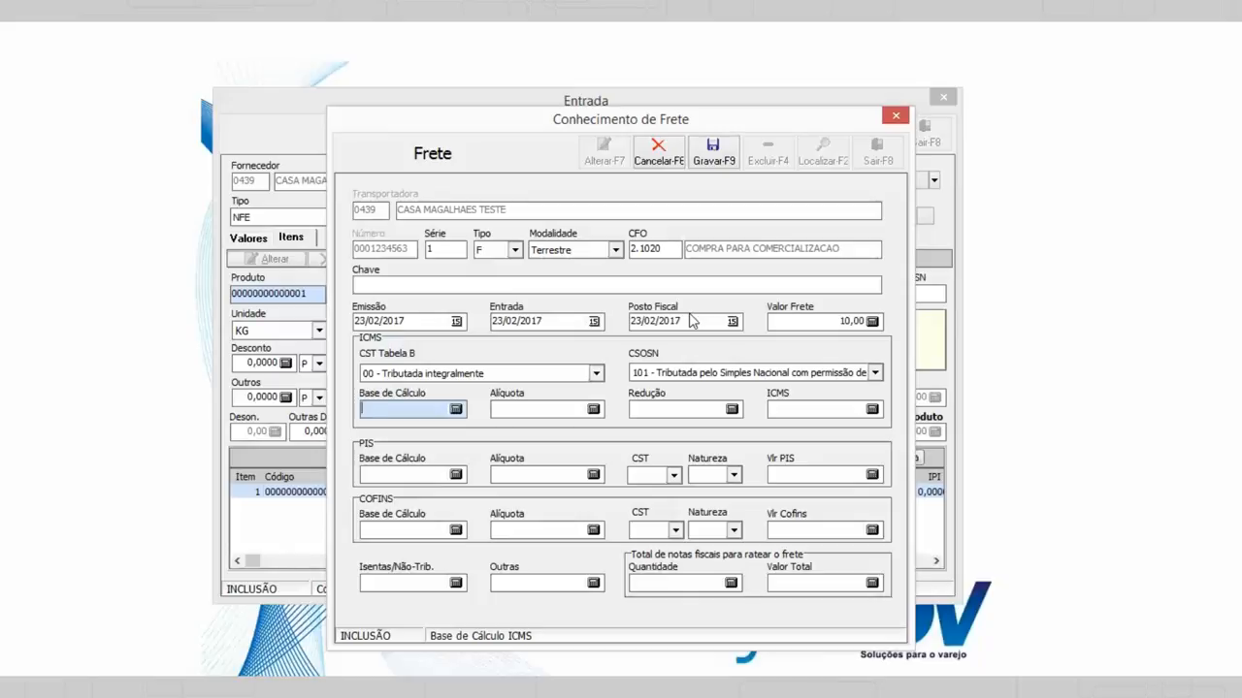
text(10)
key(Return)
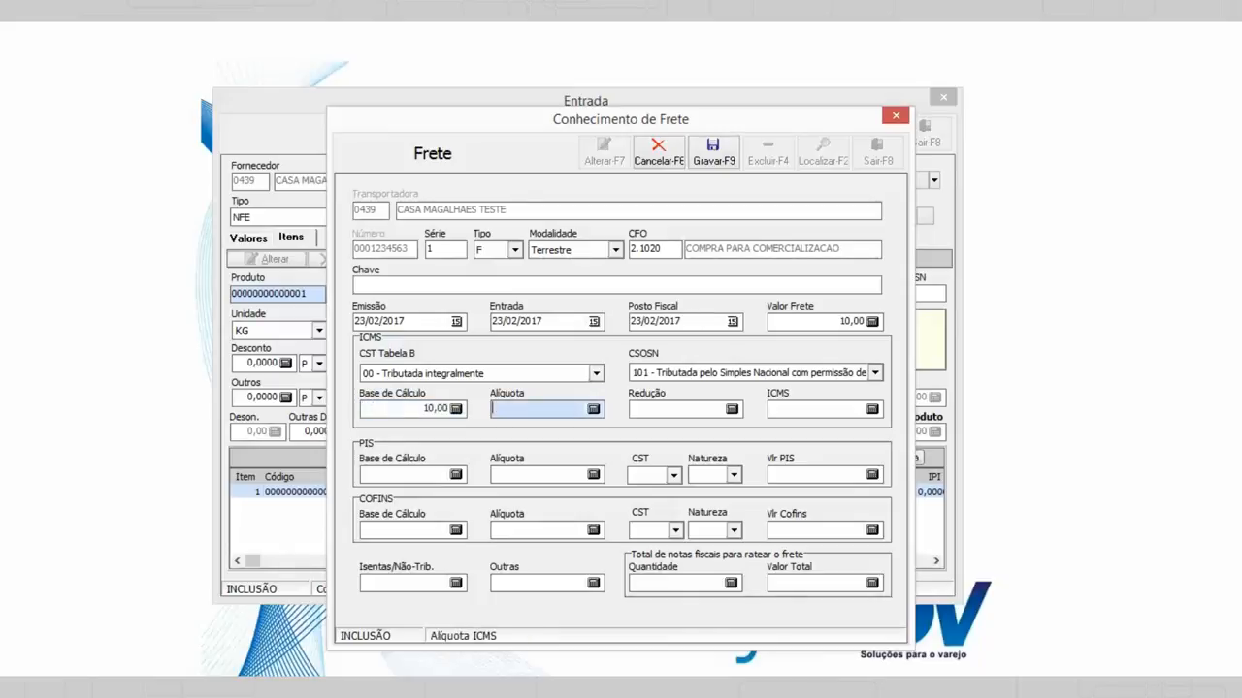
text(12)
key(Return)
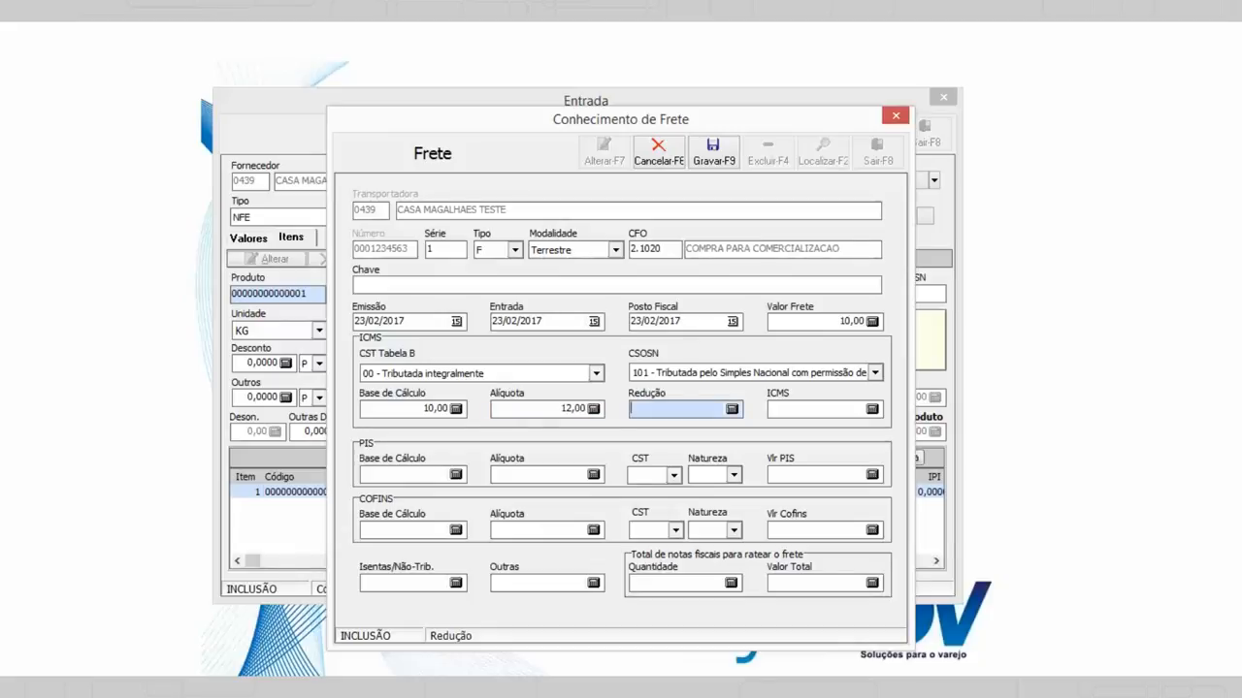
key(Return)
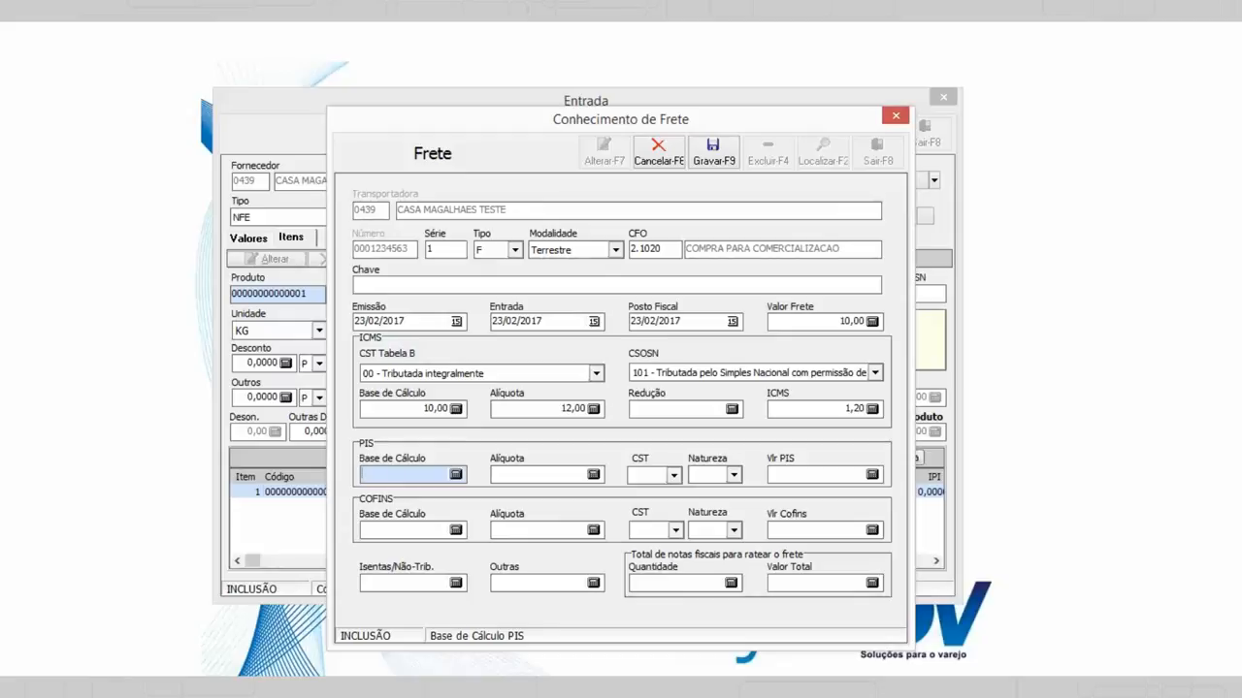
Set the invoices sharing the freight to Quantidade 1 and Valor Total 110,00, and save the freight bill
click(686, 582)
text(1)
key(Return)
text(110)
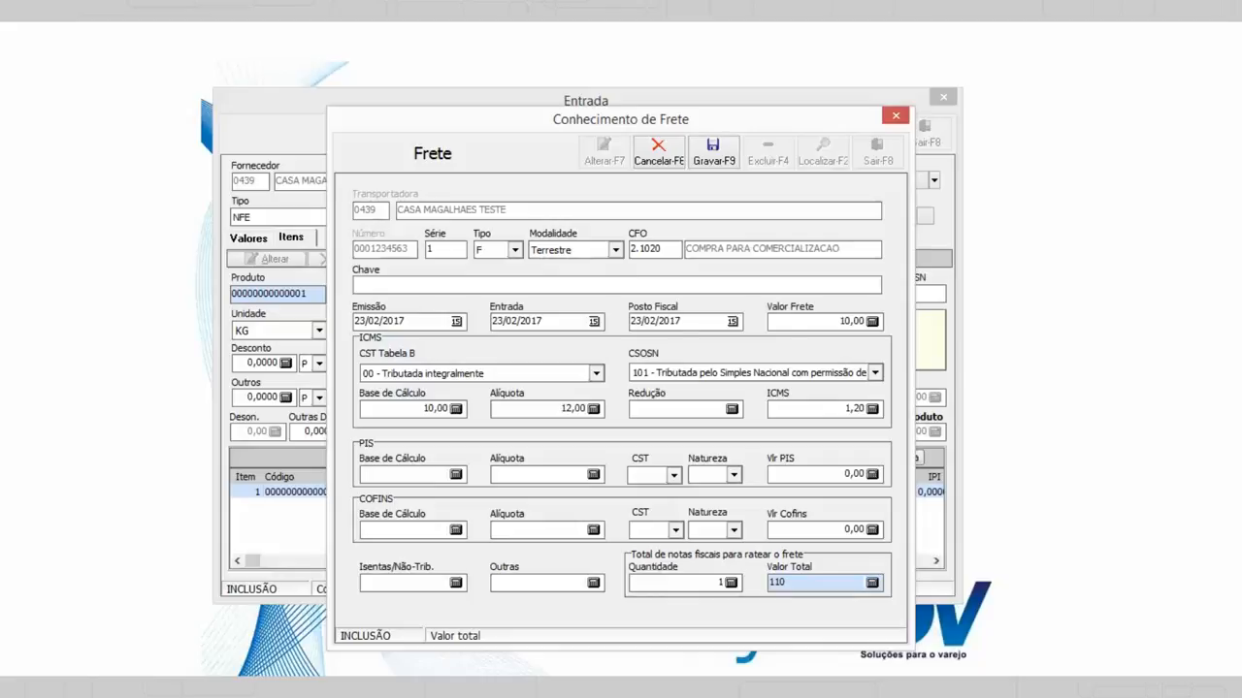
key(Return)
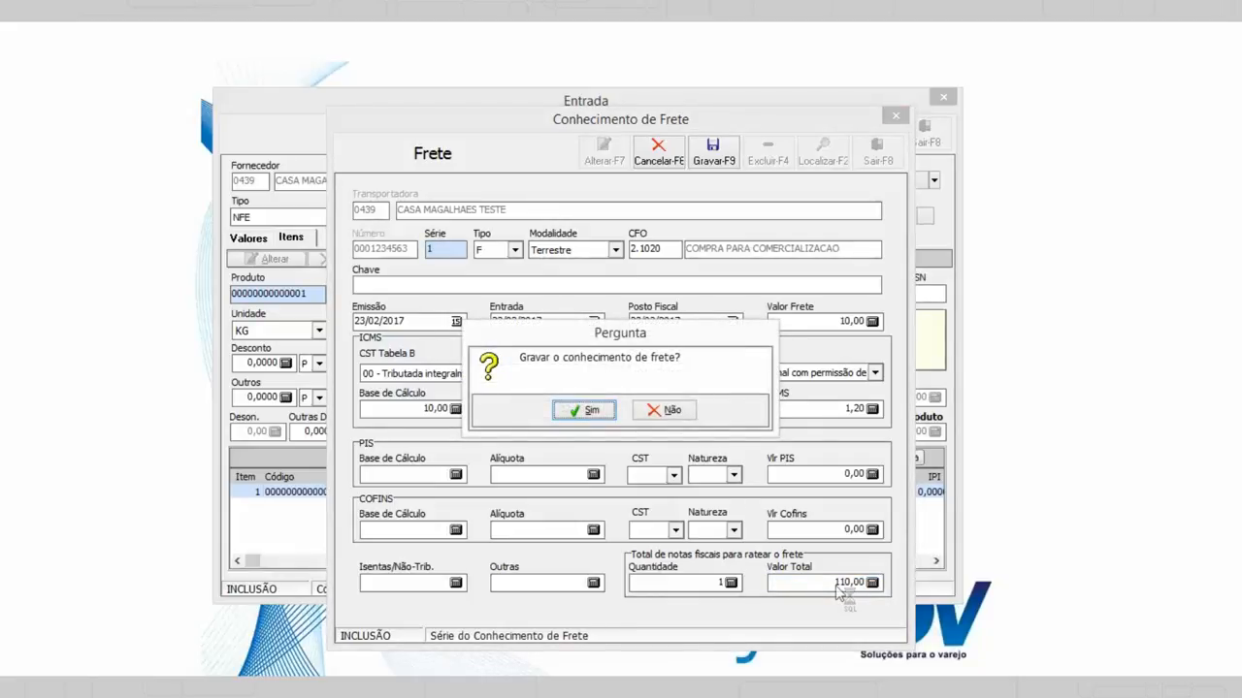
key(Return)
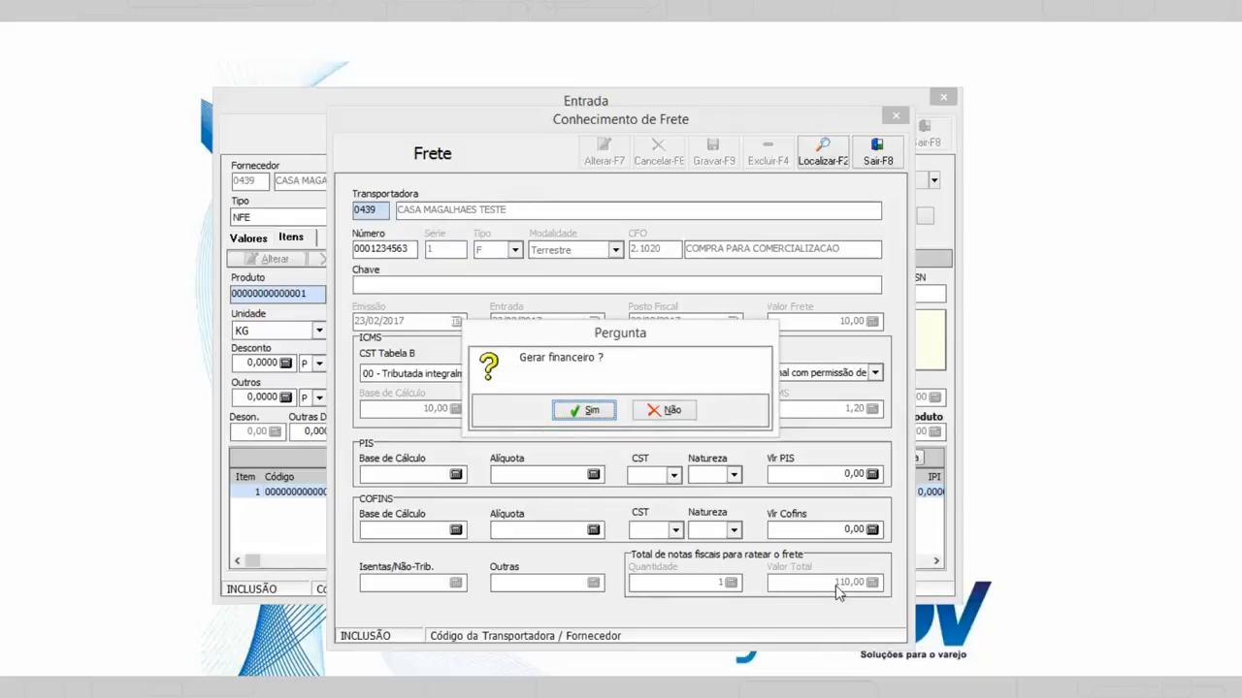
Generate the freight bill's financial entry with document type 002 BOLETO, keeping 01 installment and the document date 23/02/2017
key(Return)
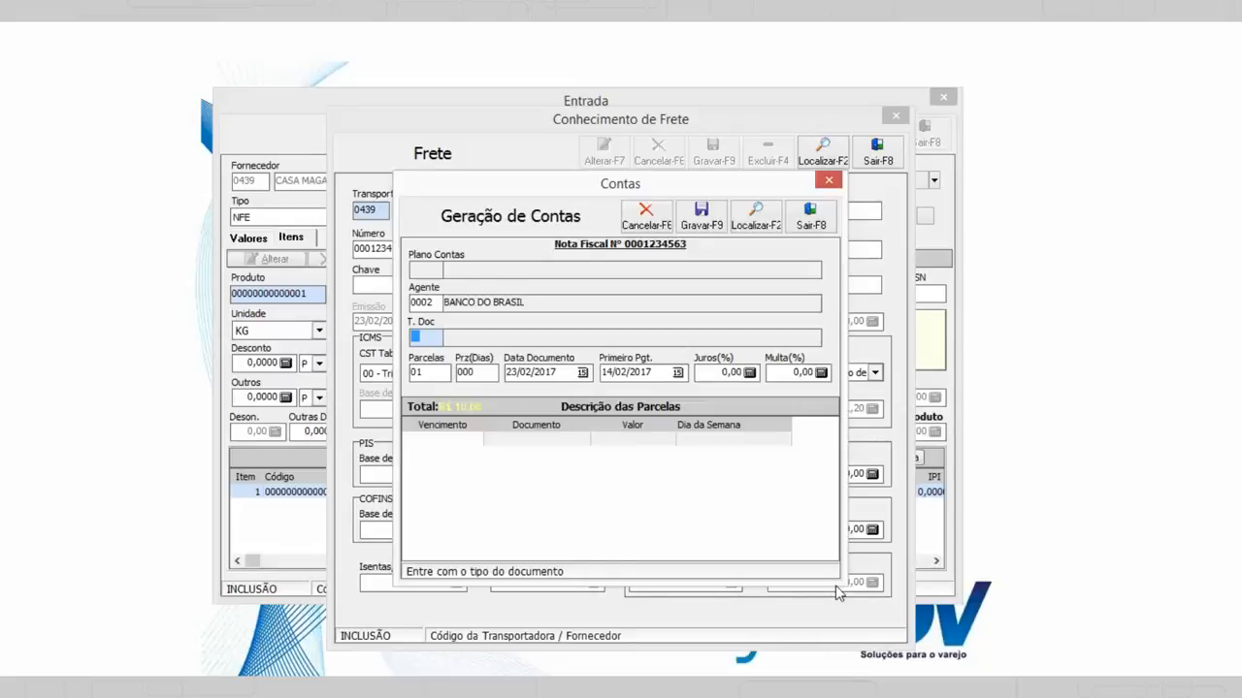
text(2)
key(Return)
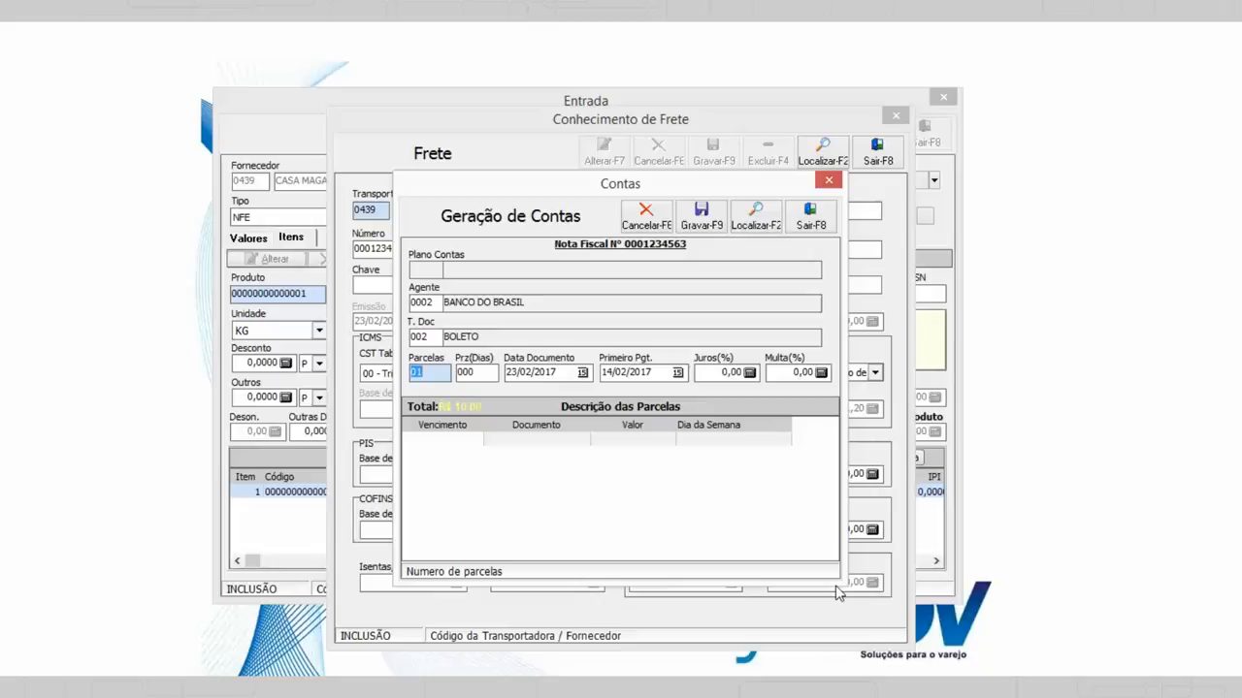
key(Return)
key(Return)
key(Return)
key(Return)
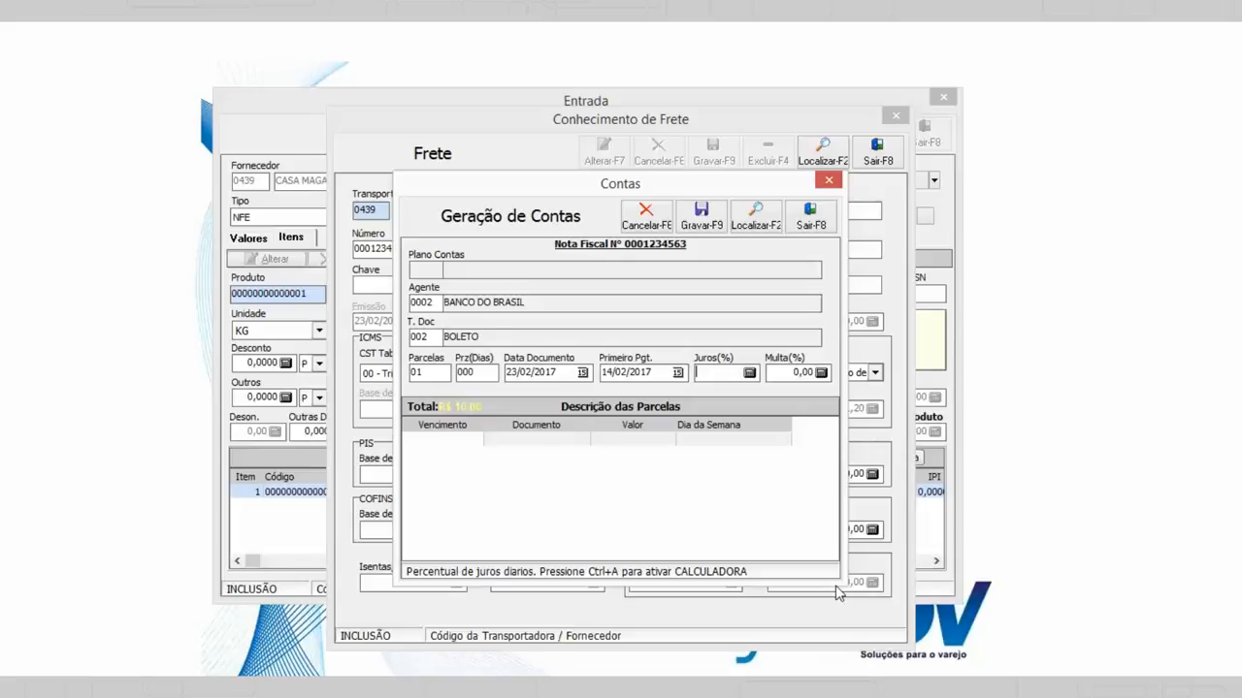
Set the first payment to 23/02/2017, generate the installment with default interest and fine, and save the account
key(shift+Tab)
text(23)
key(Return)
key(Return)
key(Return)
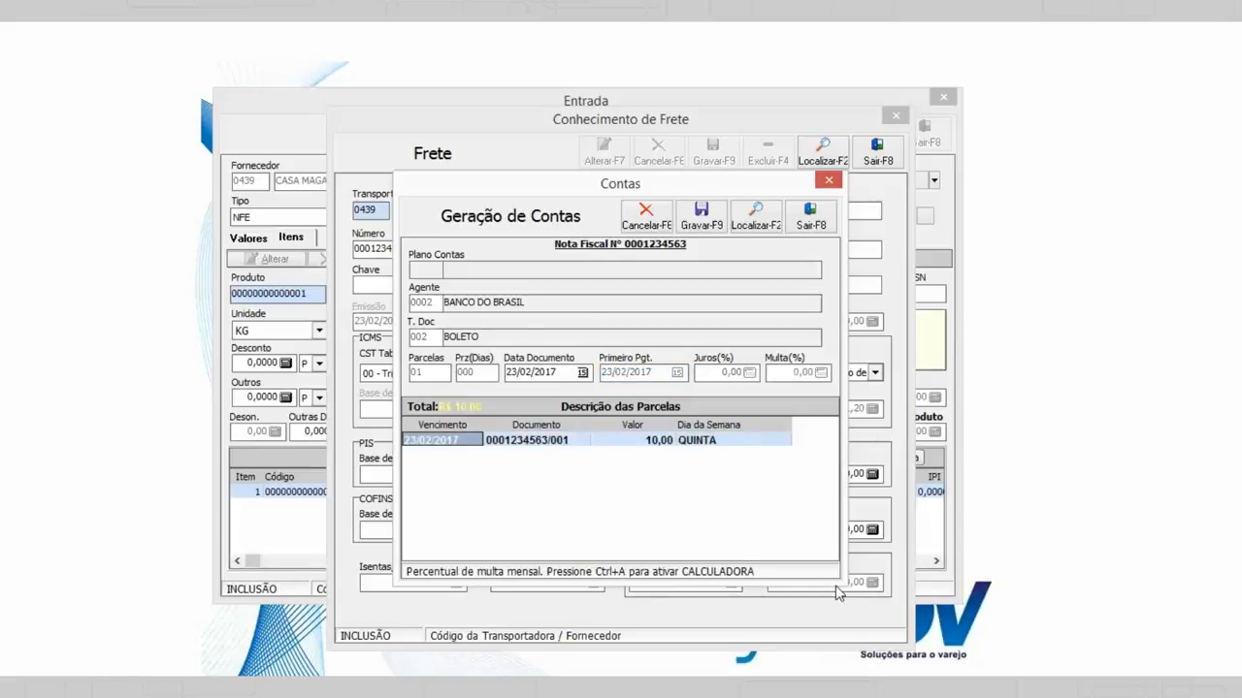
click(701, 220)
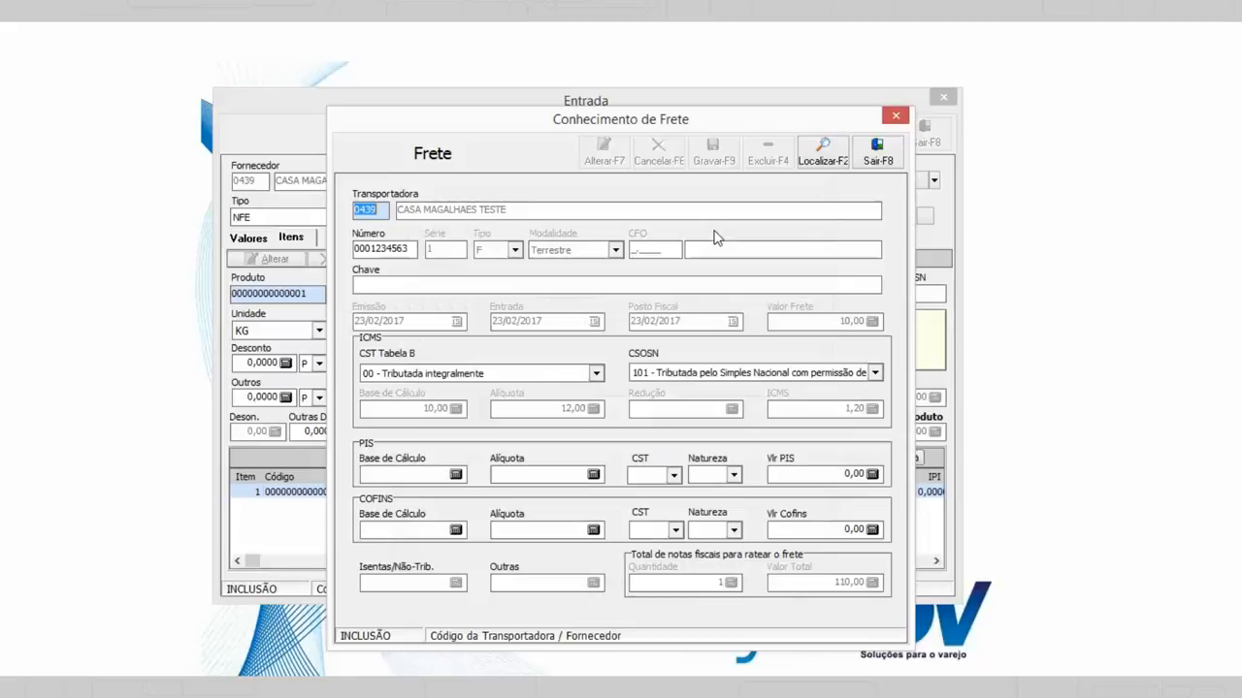
Return to the invoice's freight apportionment, load the registered bill, apportion the freight cost proportionally over the 110,00 total, and save
click(878, 154)
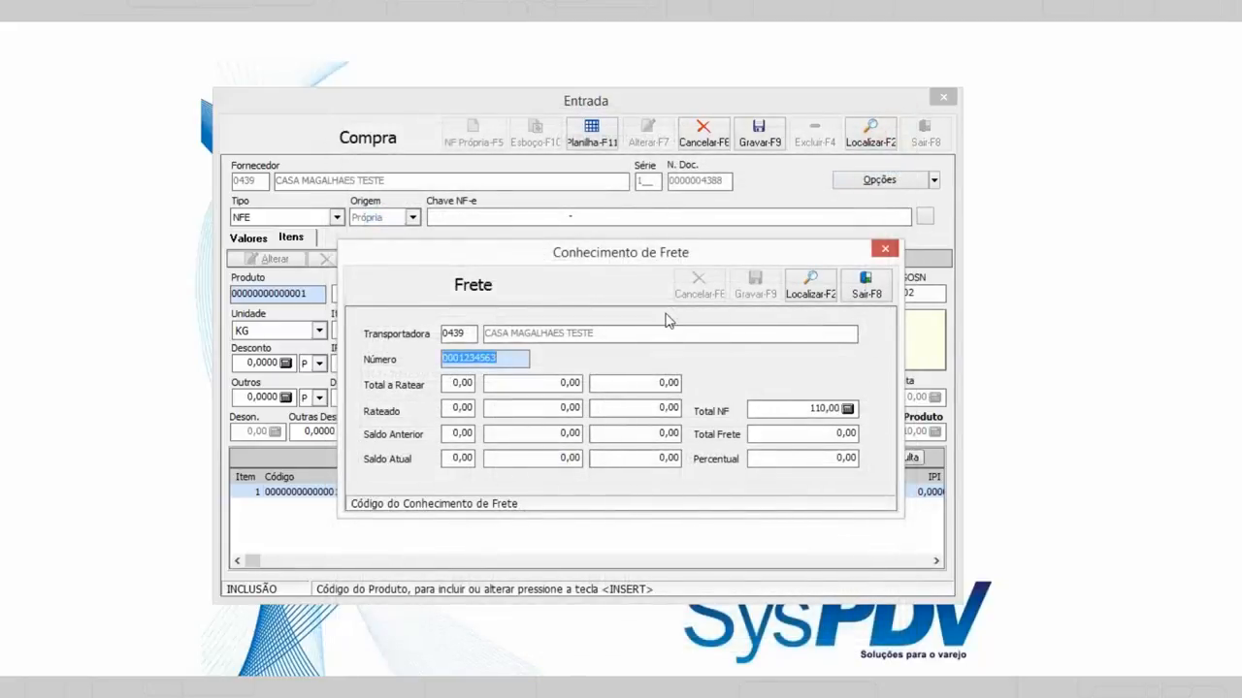
key(Return)
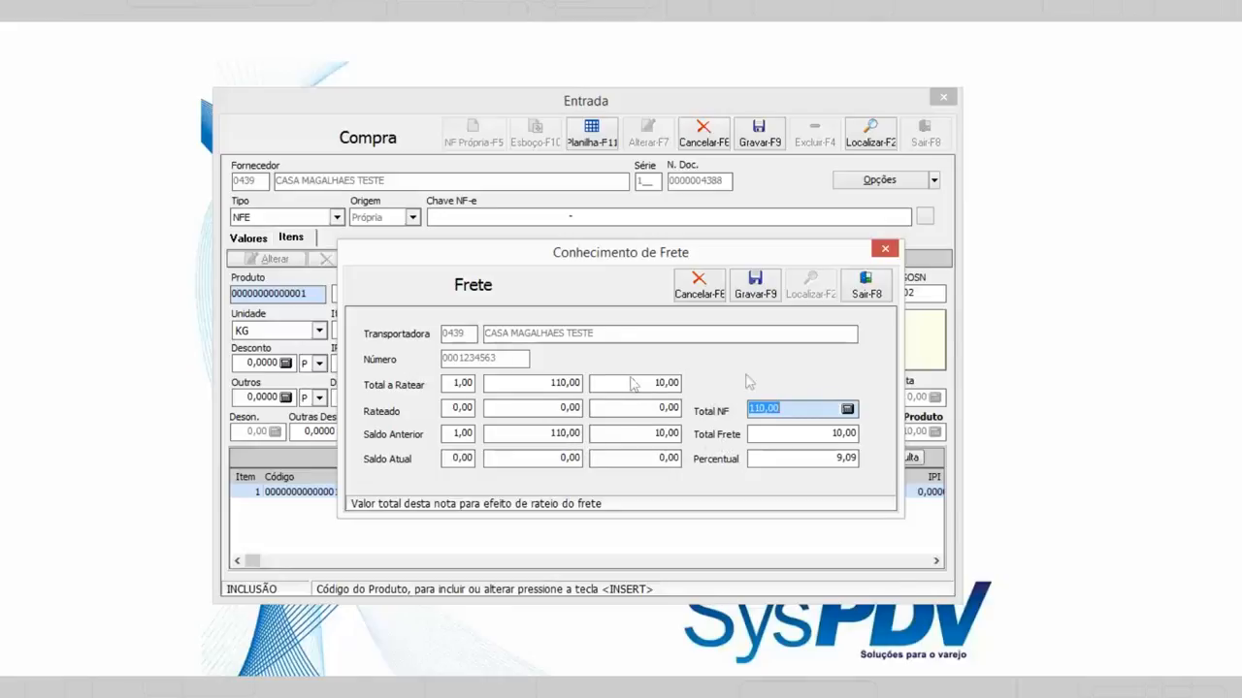
click(813, 408)
drag(814, 408, 693, 411)
key(Return)
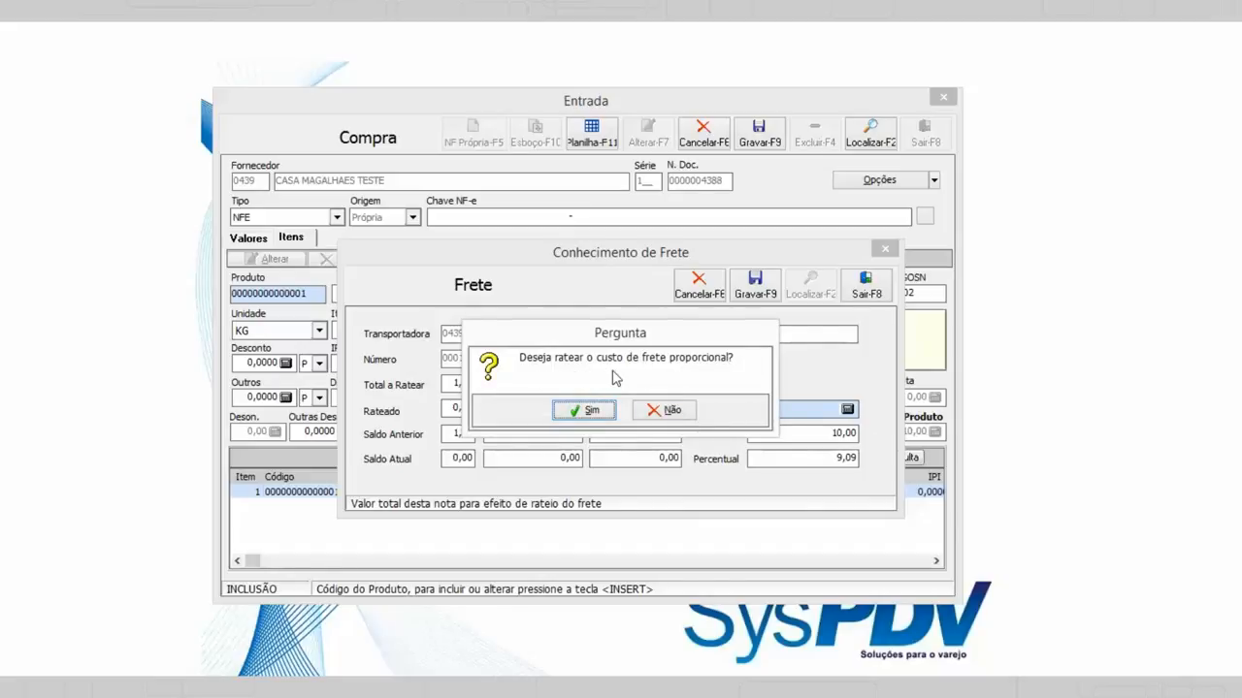
click(601, 415)
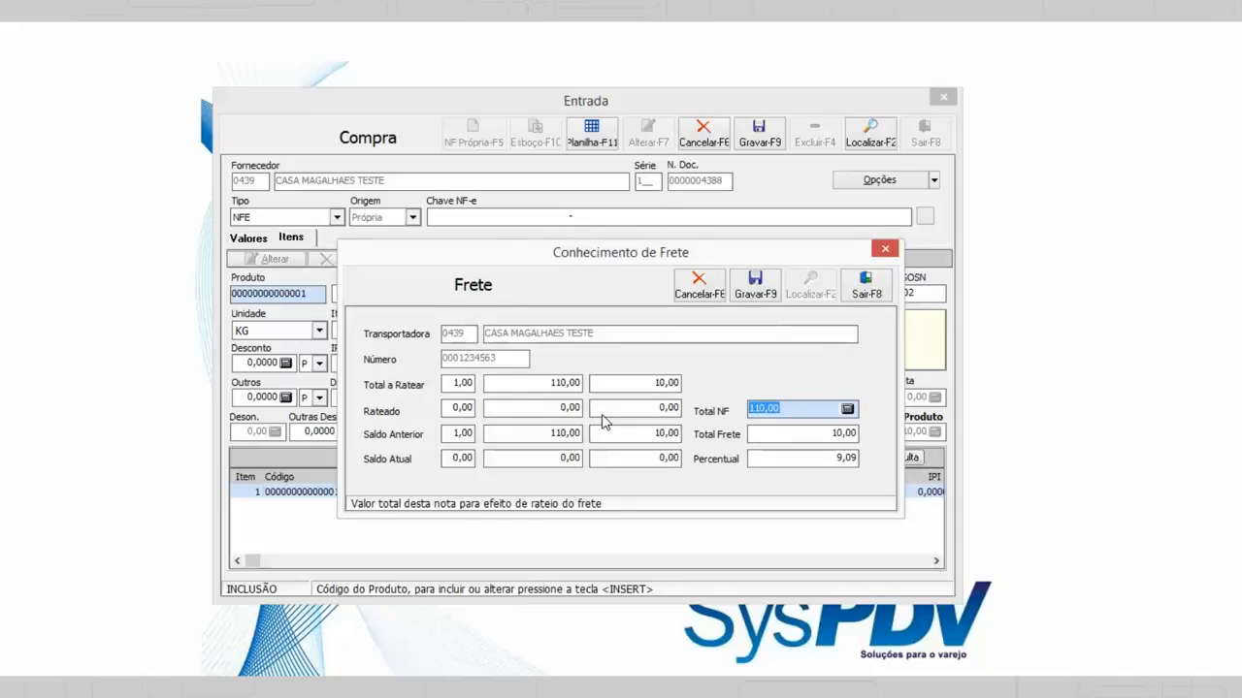
click(756, 287)
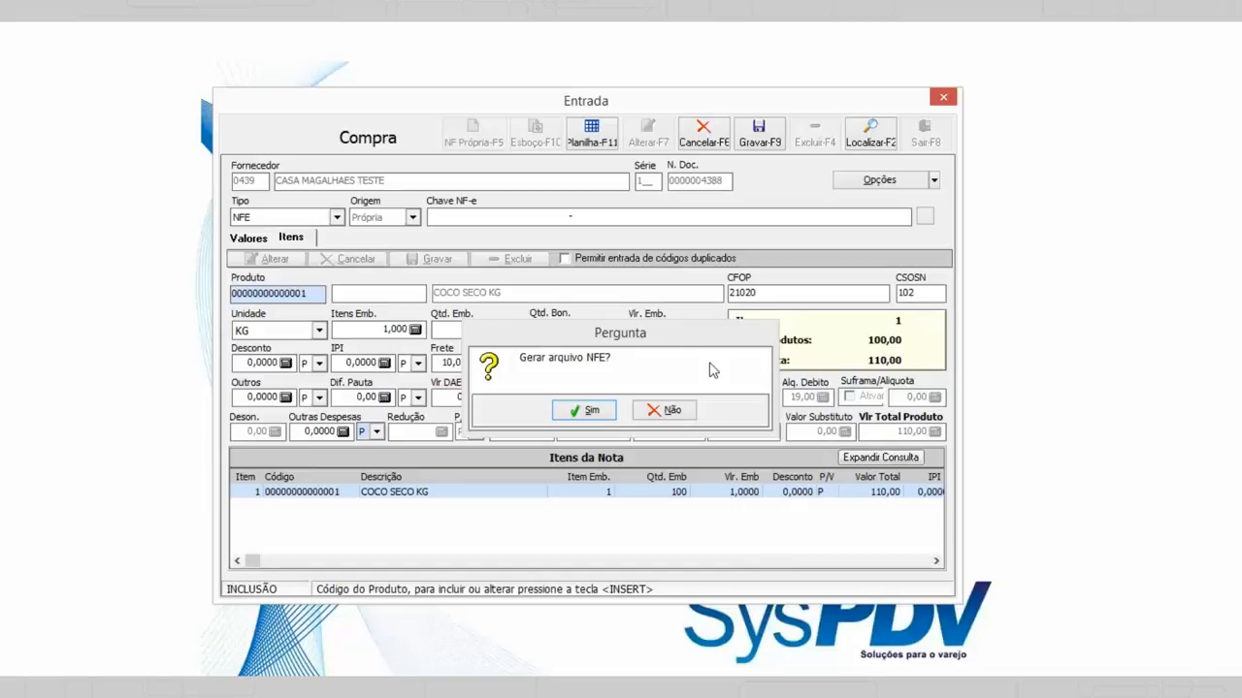
Generate and send the invoice's NFE file, then print the entry romaneio to the preview and close it
click(586, 411)
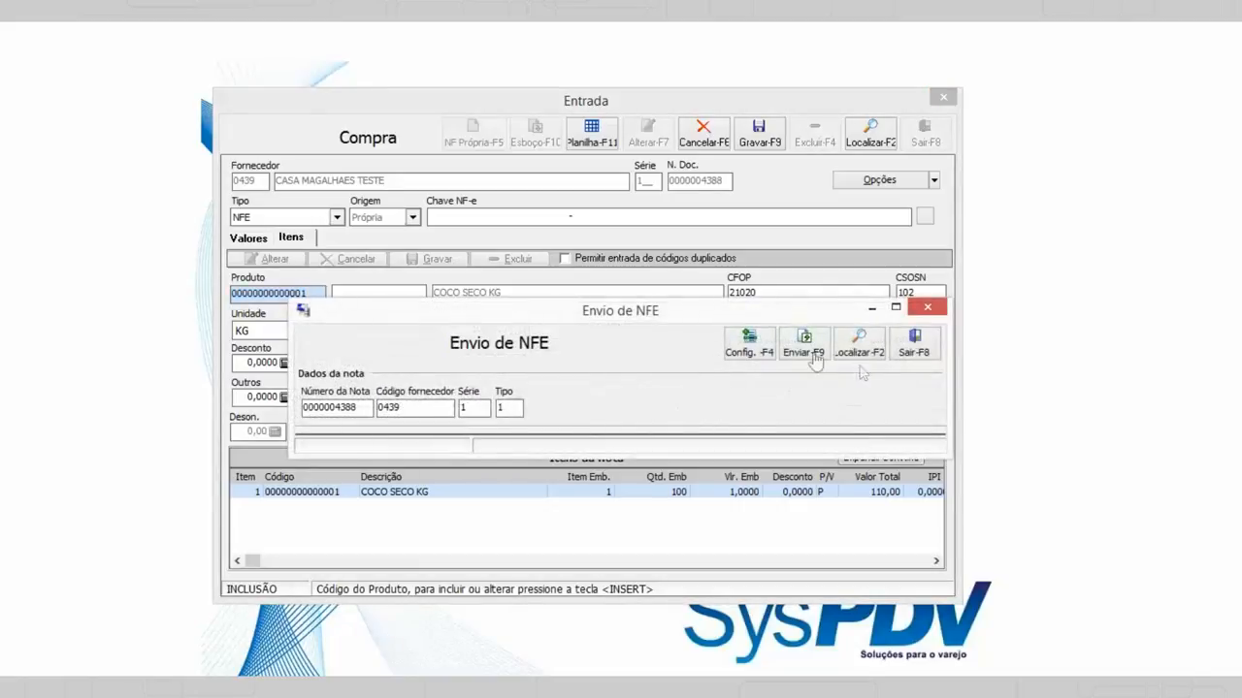
click(829, 363)
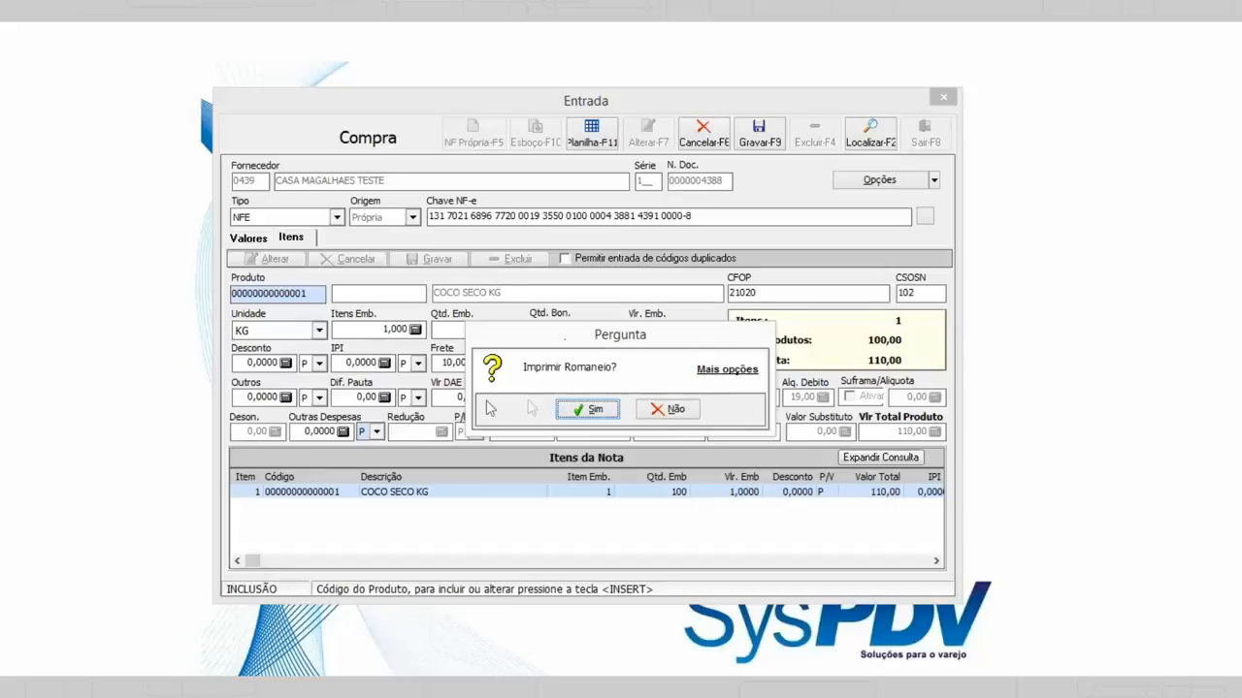
click(611, 415)
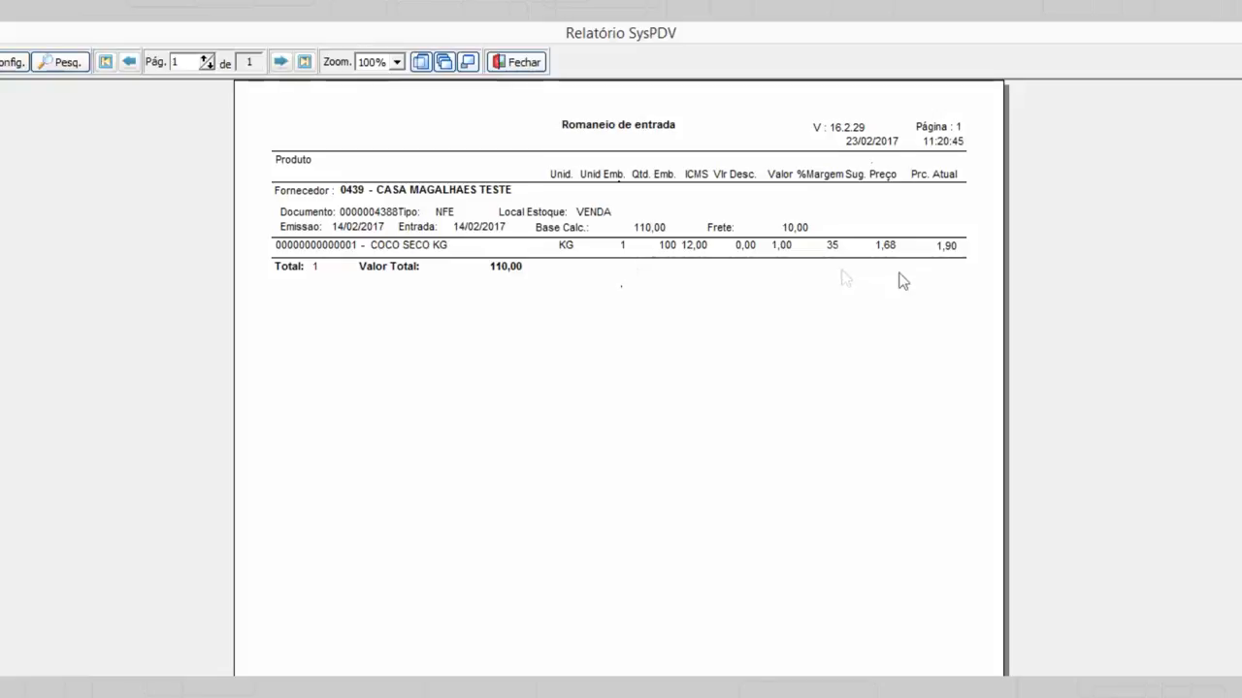
click(521, 61)
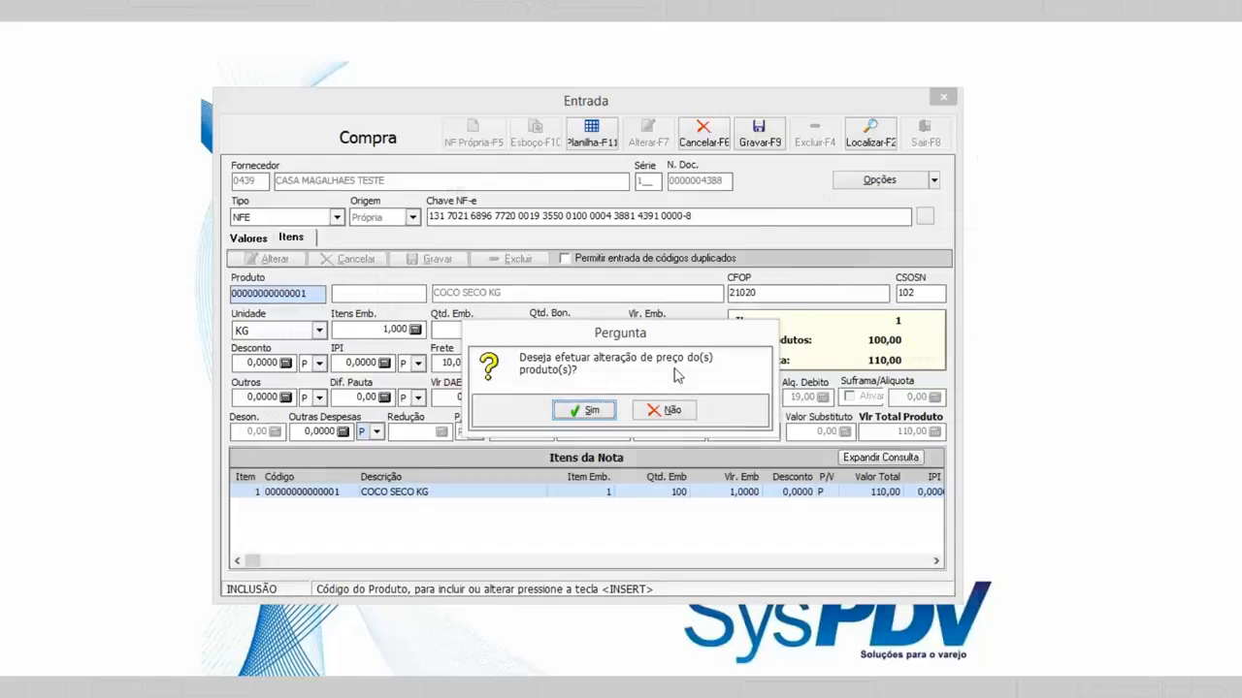
Open the price change for the invoice's product, examine its suggested price, and close without a new price
key(Return)
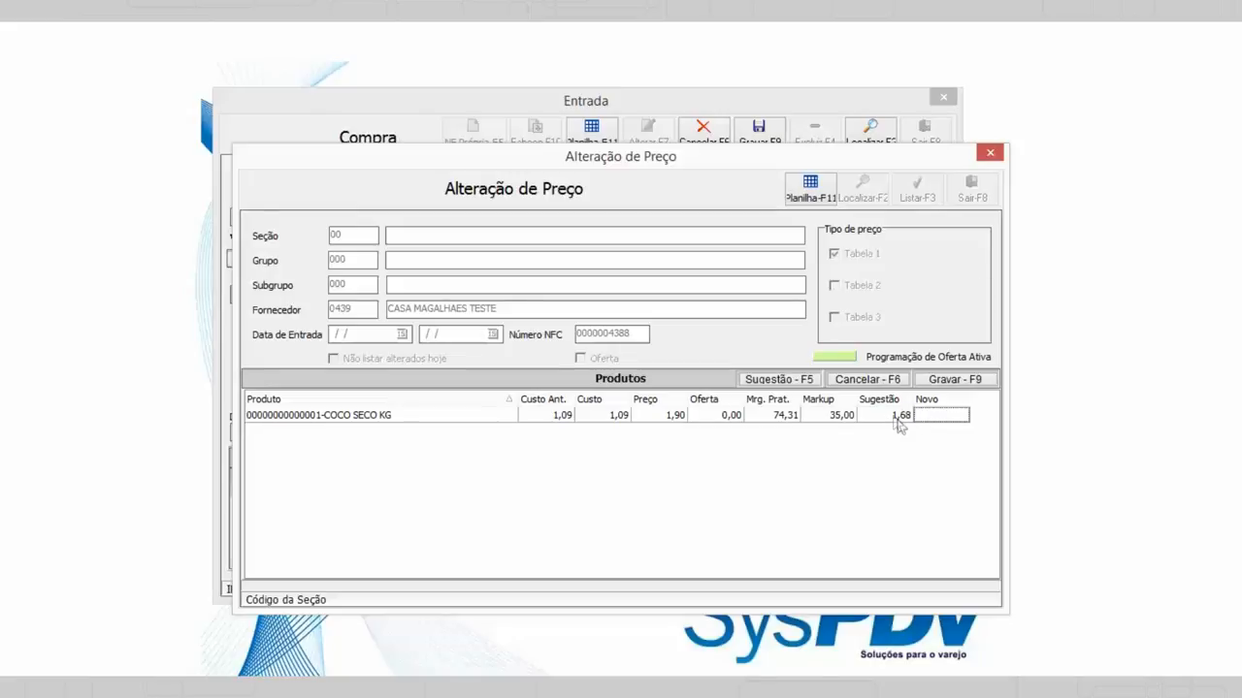
click(991, 153)
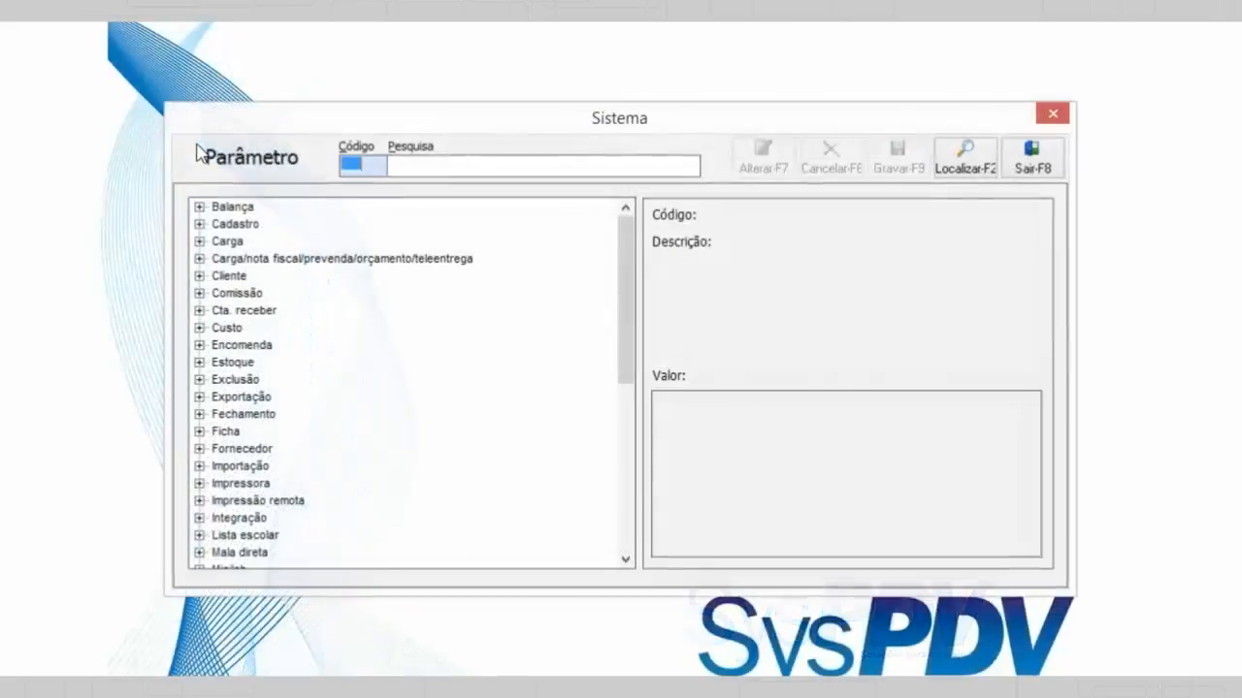
Choose another margin option for system parameter 179, Padrão de margens para calculo do preço de sugestão, and save it
text(179)
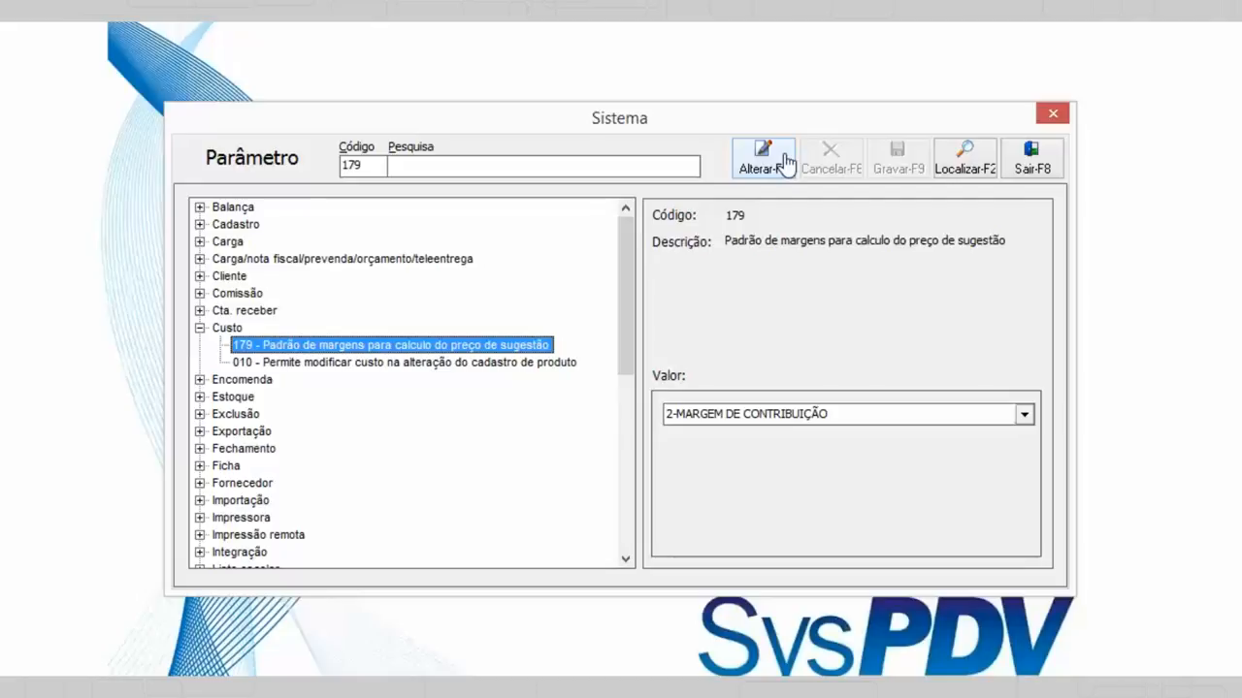
click(785, 162)
click(805, 414)
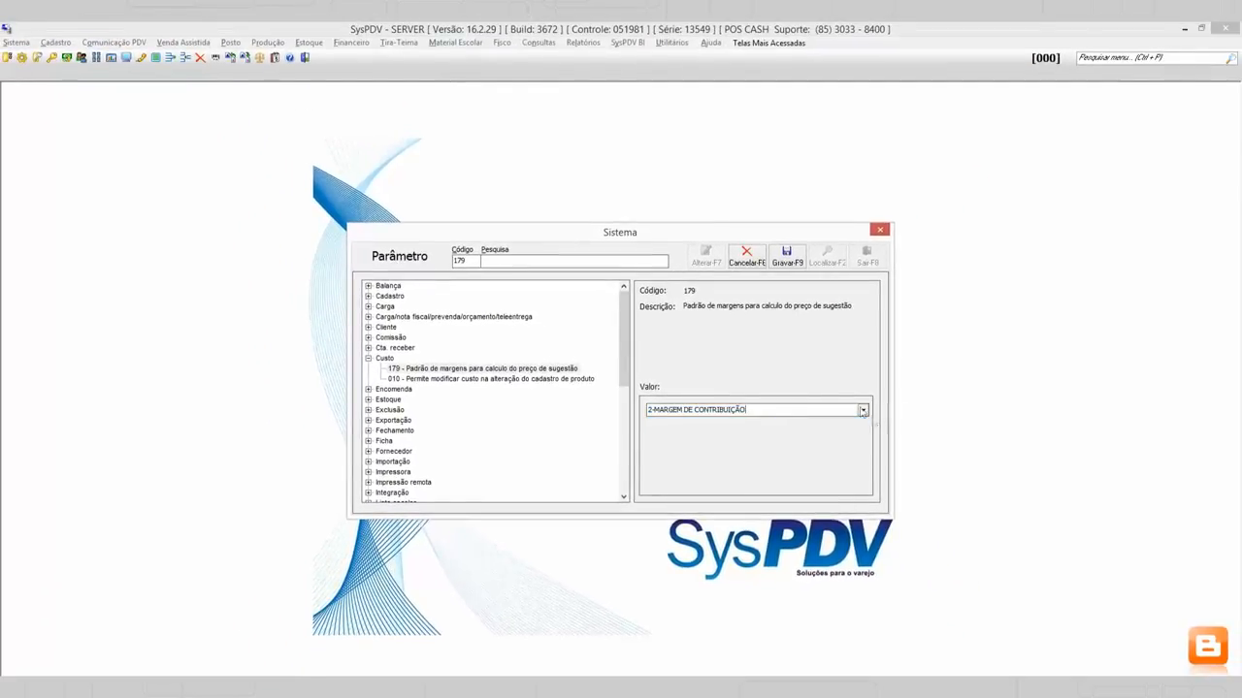
click(861, 410)
click(701, 421)
click(787, 258)
click(867, 262)
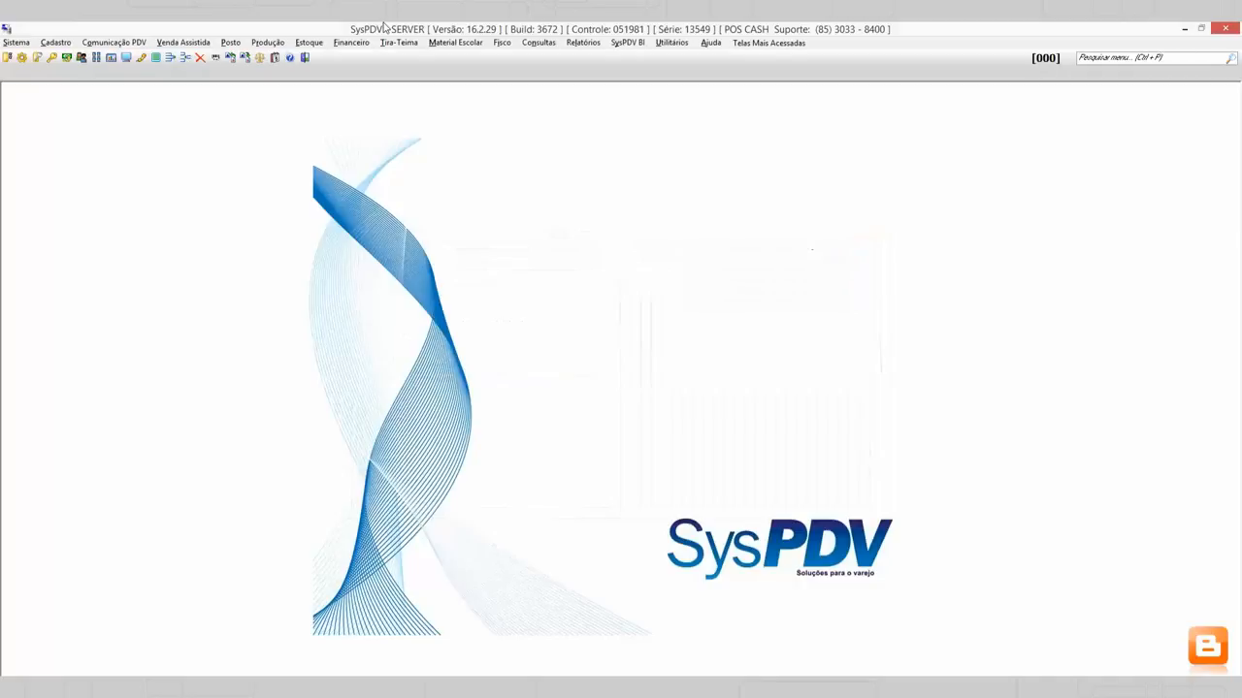
Open Alteração de Preço and list the products with entry dates from 13/02/2017 to 25/02/2017
click(15, 42)
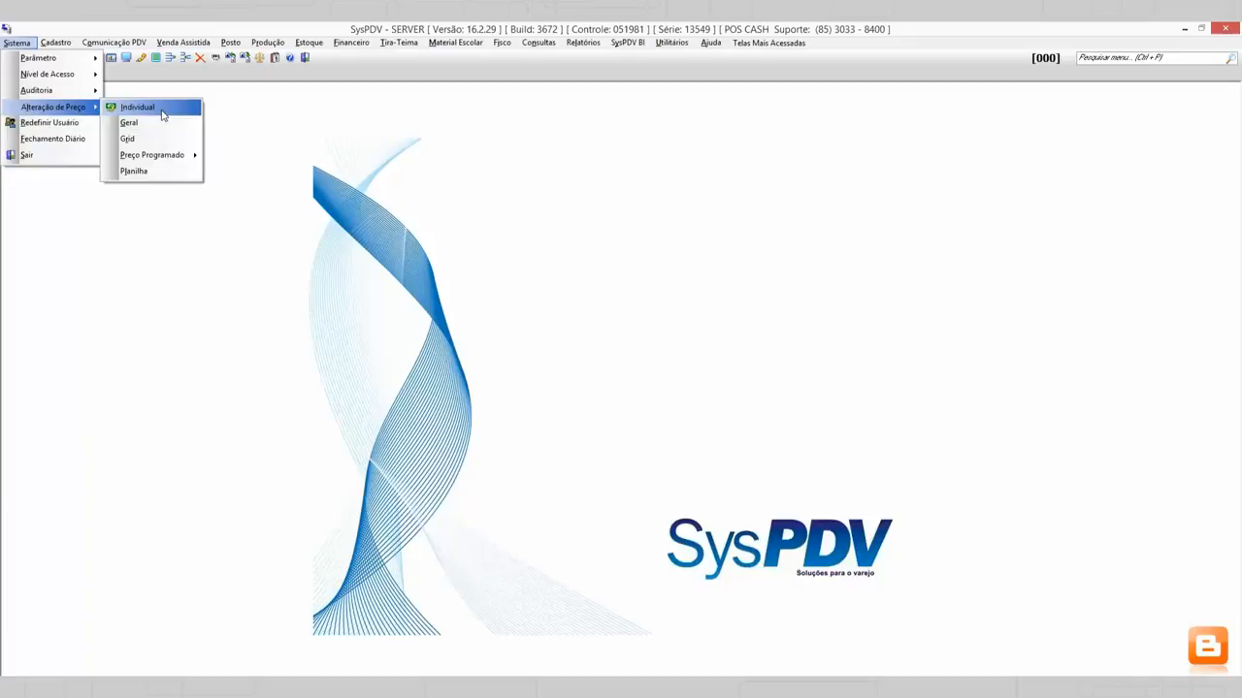
click(138, 106)
click(434, 338)
click(224, 380)
click(934, 146)
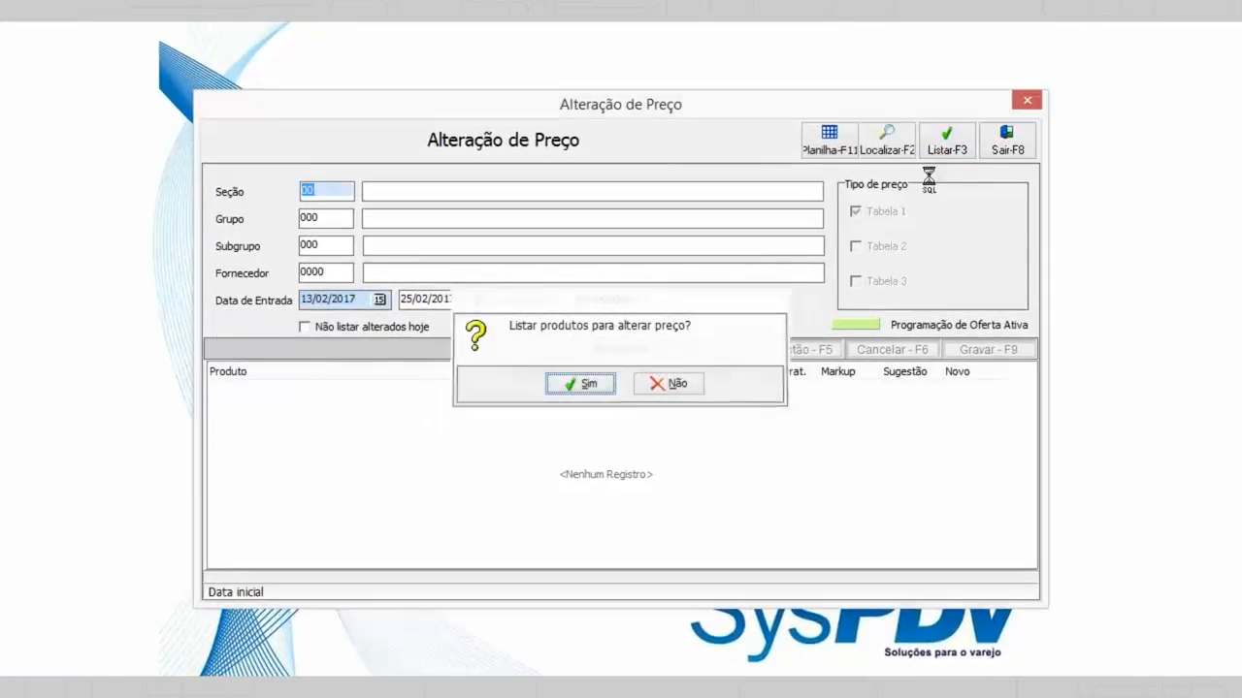
key(Return)
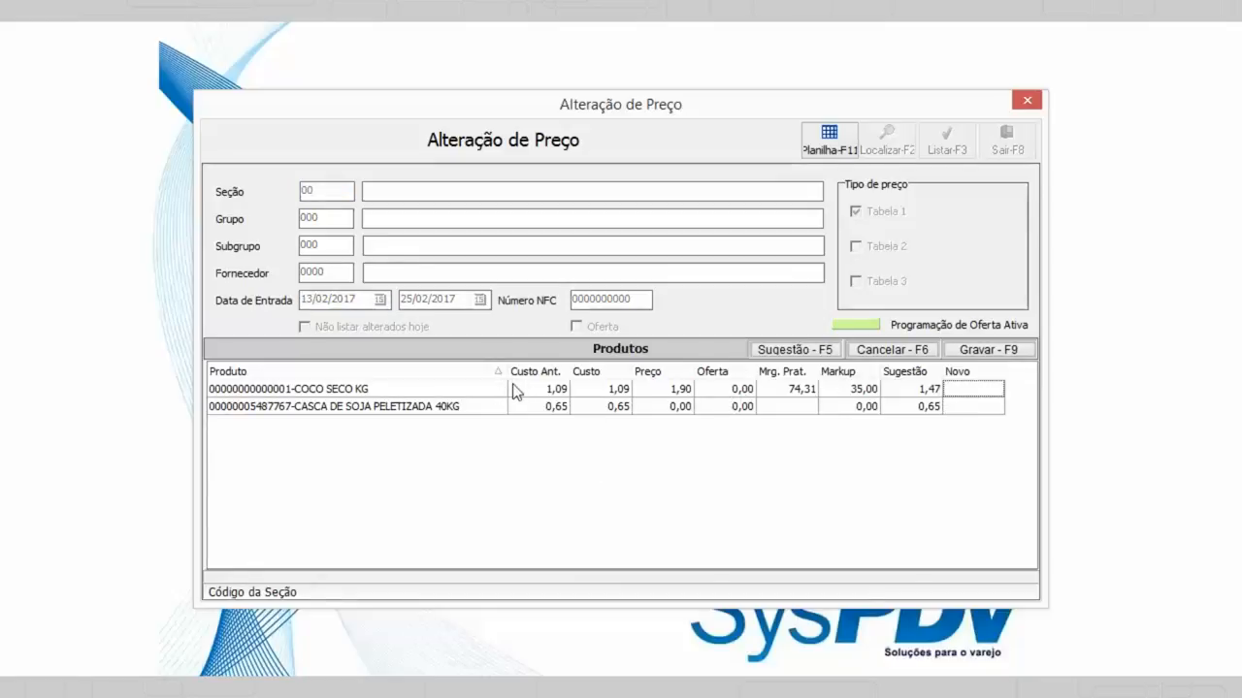
Examine the suggested price of COCO SECO KG in the product list, and close Alteração de Preço without a new price
click(956, 391)
click(934, 390)
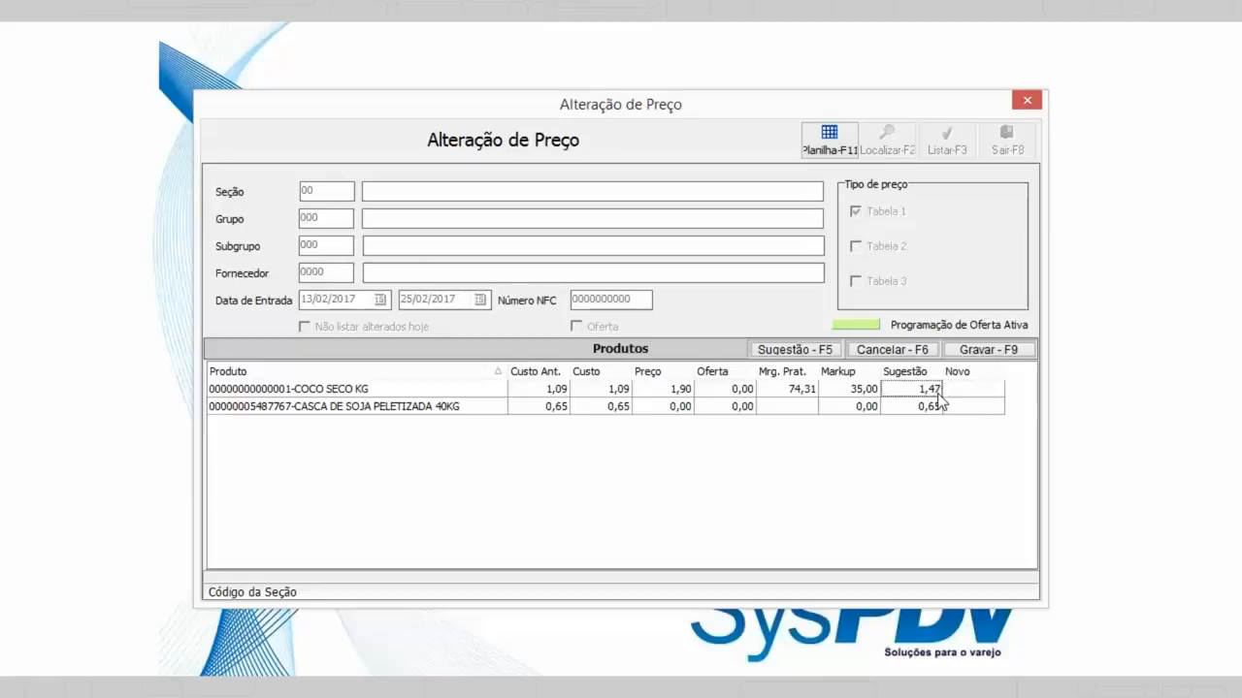
key(F8)
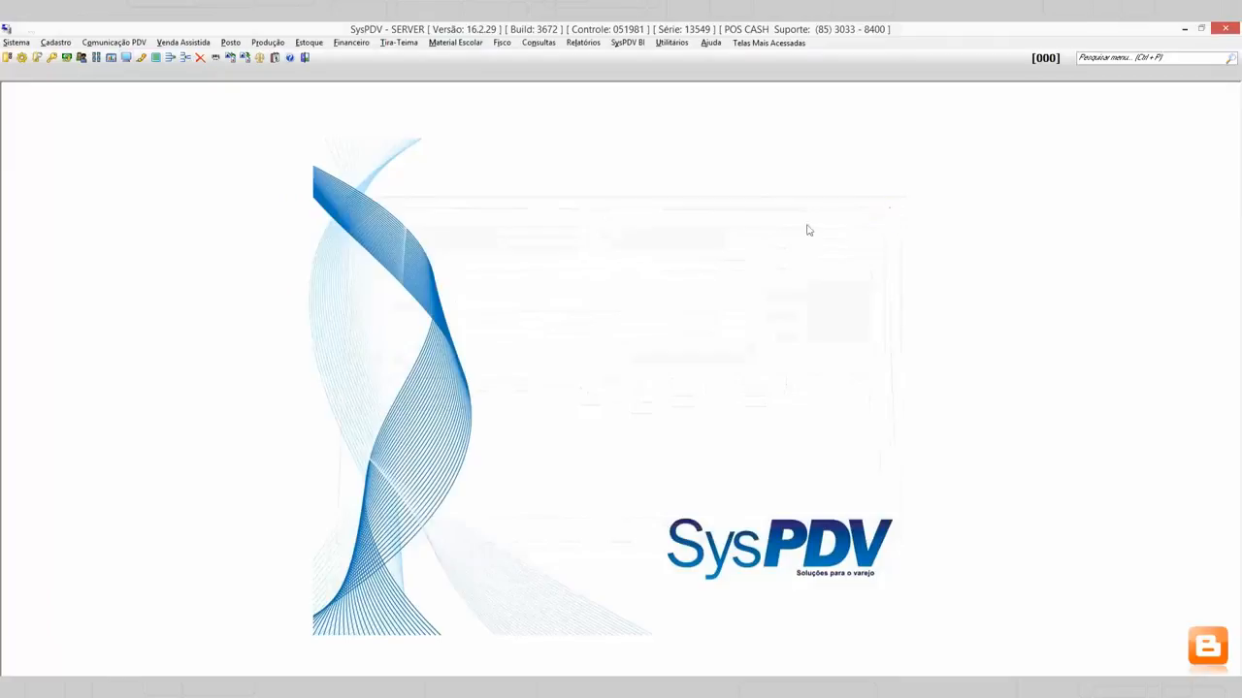
Find system parameter 179, Padrão de margens para calculo do preço de sugestão, and open it for editing
click(19, 42)
mouse_move(39, 59)
click(169, 64)
text(179)
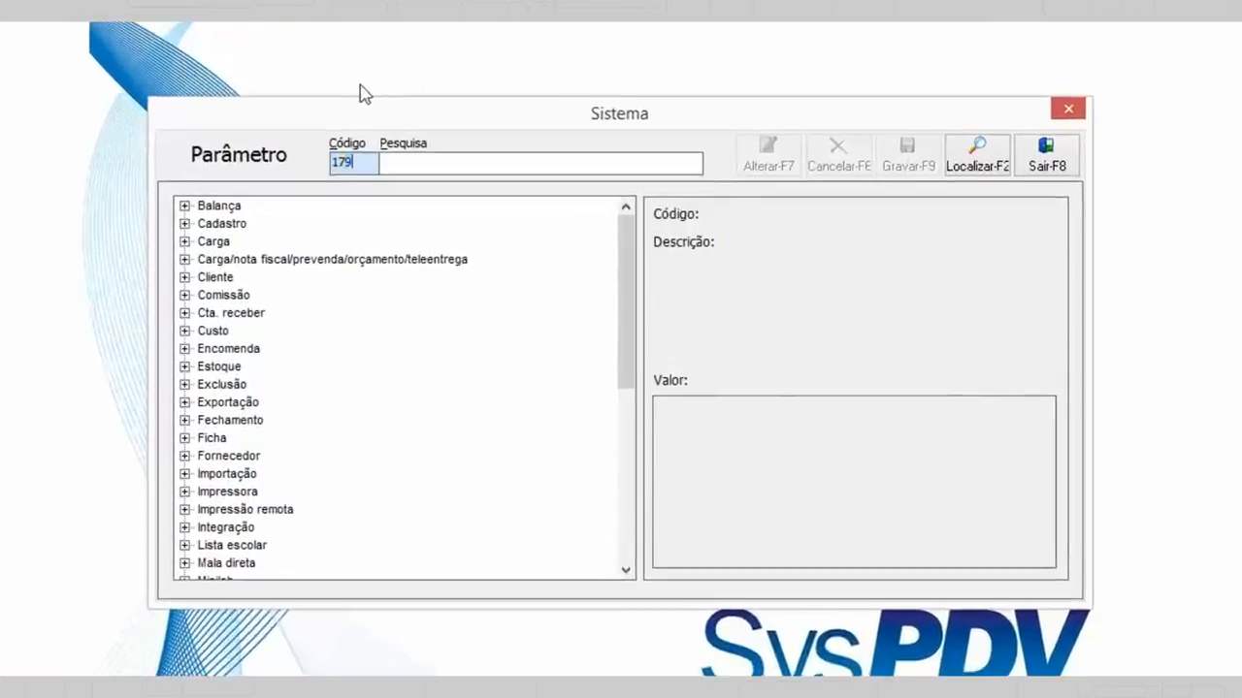
key(Return)
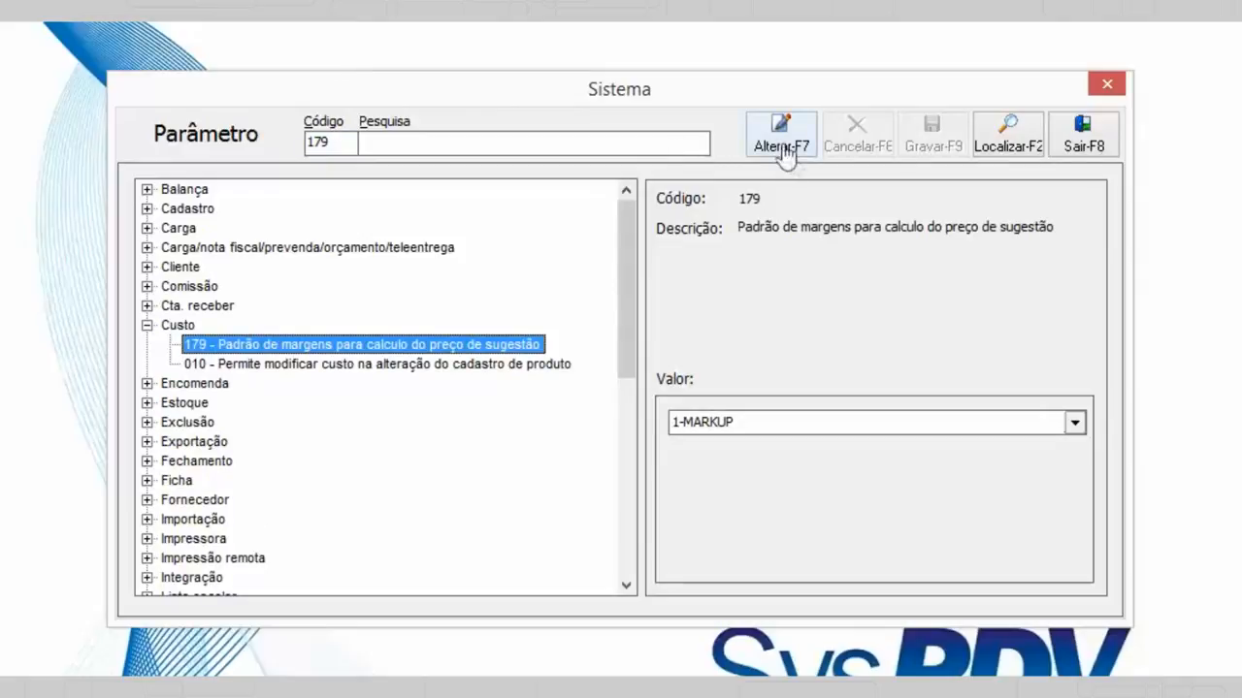
click(784, 154)
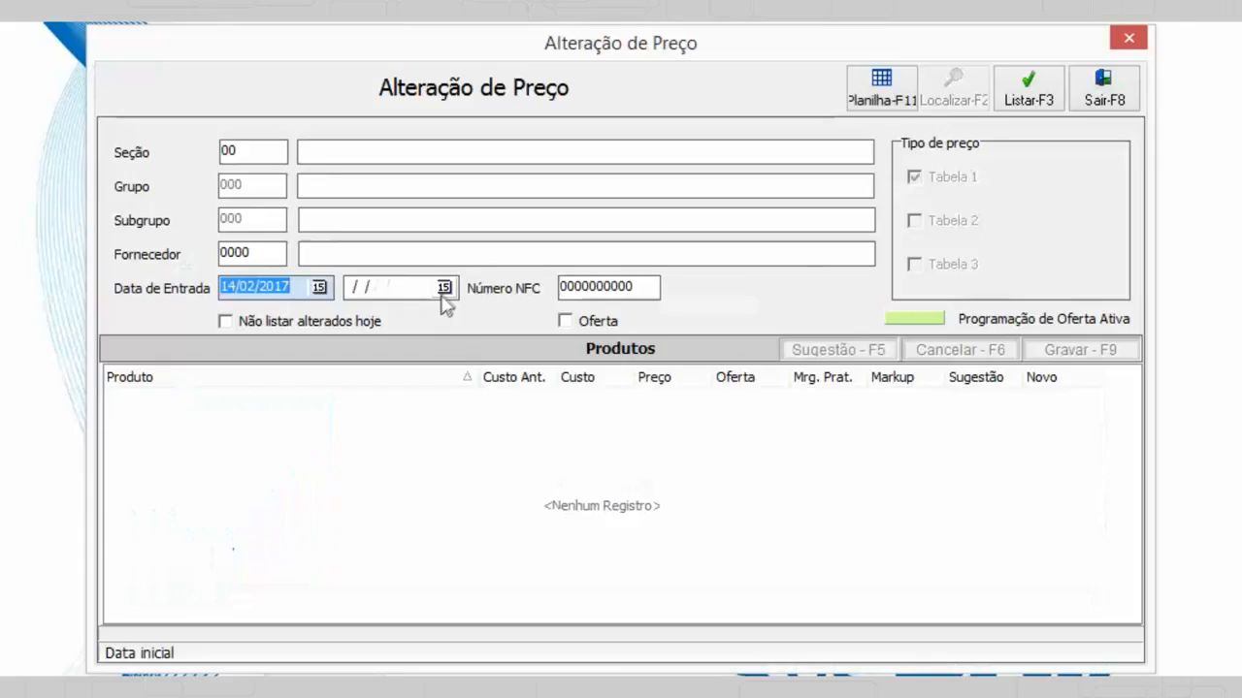
List the products with entry dates from 14/02/2017 to 24/02/2017 in Alteração de Preço, and select COCO SECO KG's new price field
click(444, 289)
click(373, 409)
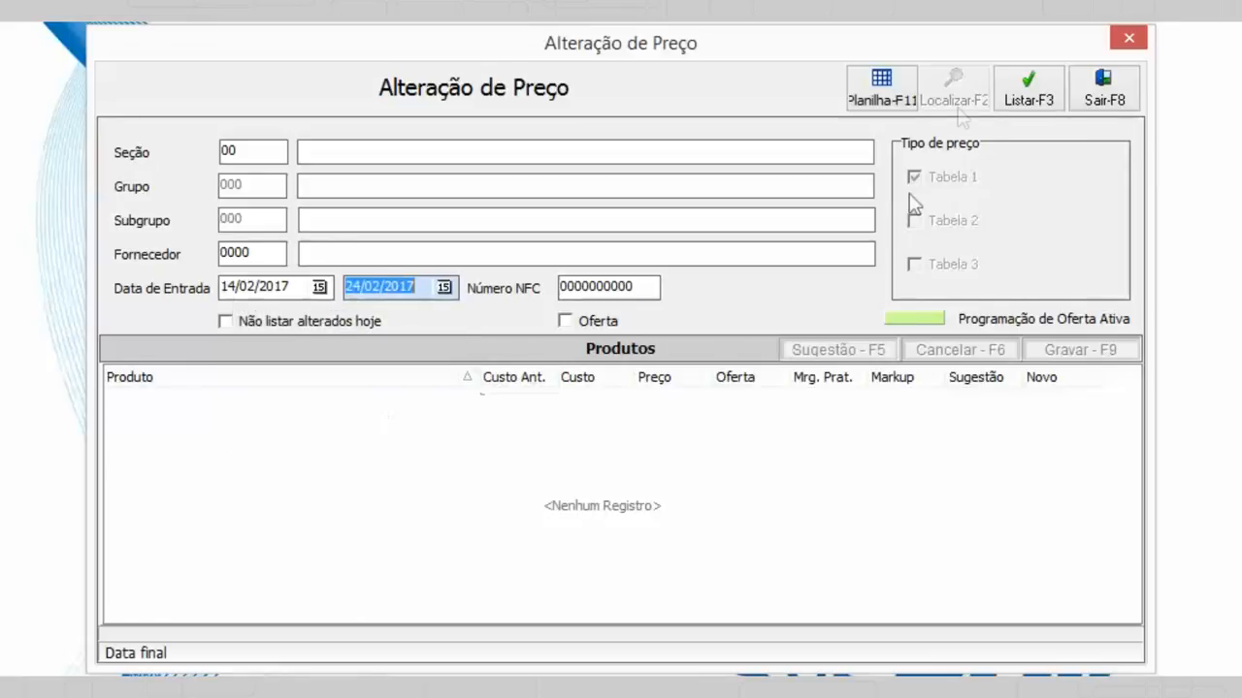
click(1009, 82)
click(580, 391)
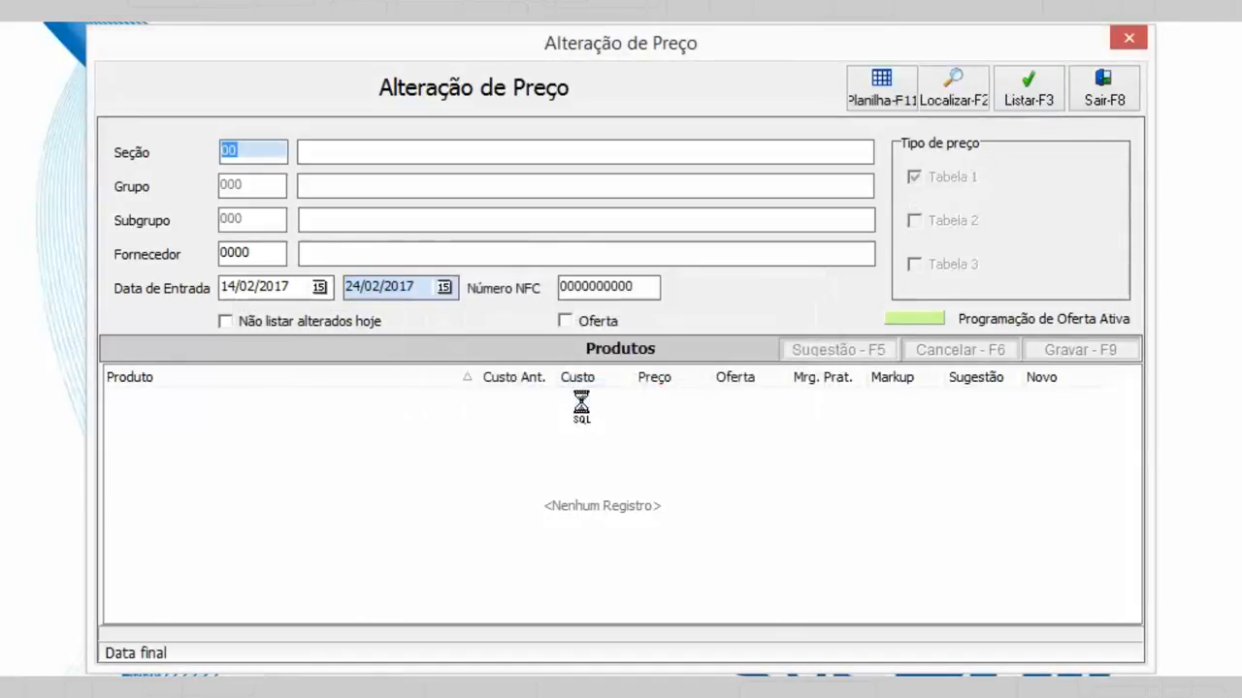
click(1041, 406)
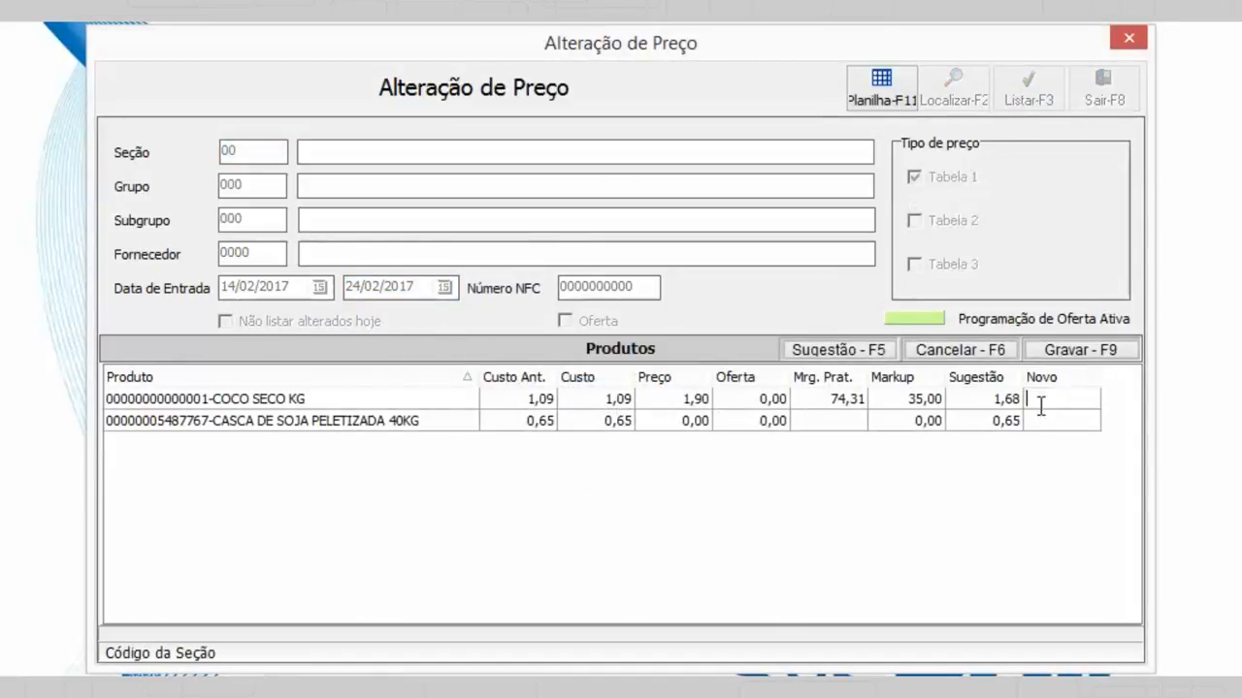